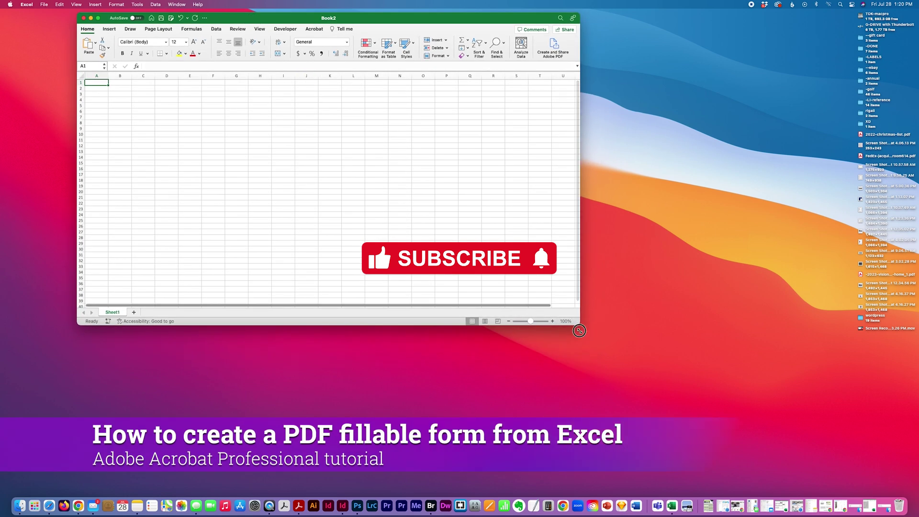
Enlarge the Excel window, widen column A, and enter Name in A5 and address in A7
left_click_drag(580, 331, 678, 460)
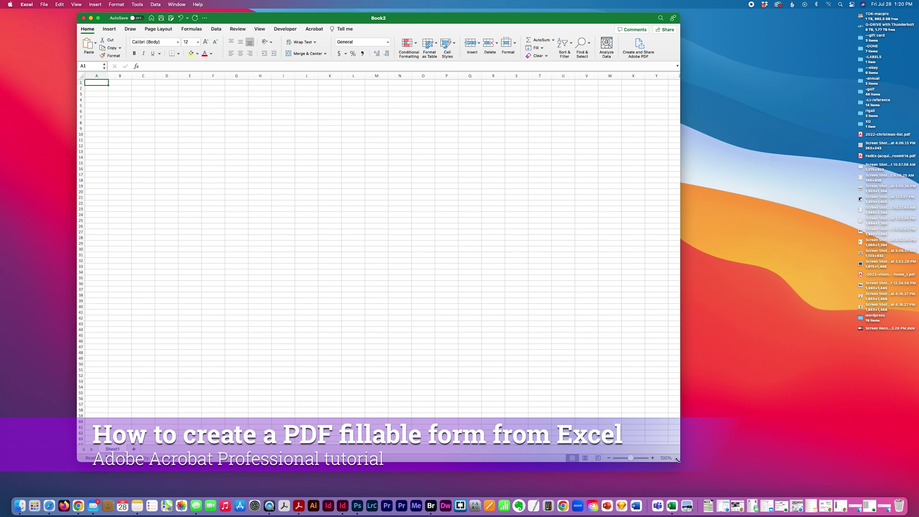
left_click(96, 106)
left_click_drag(108, 76, 156, 76)
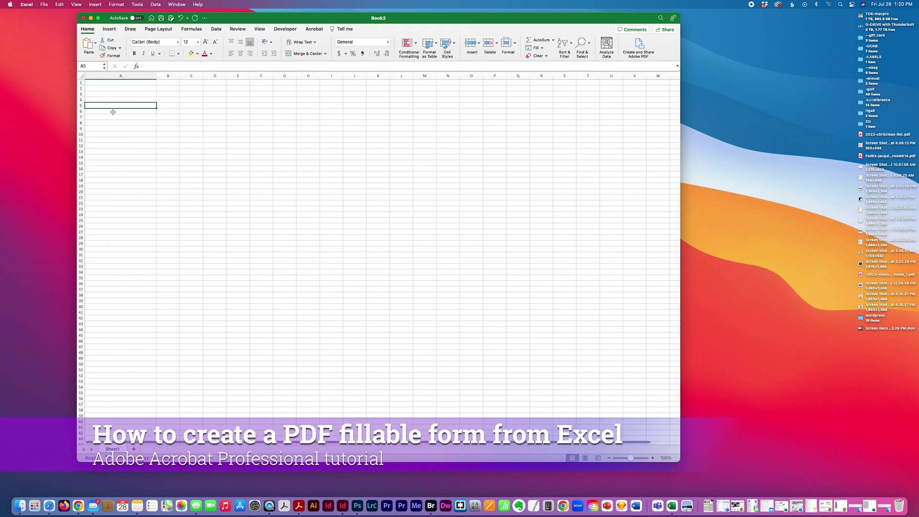
type("Name")
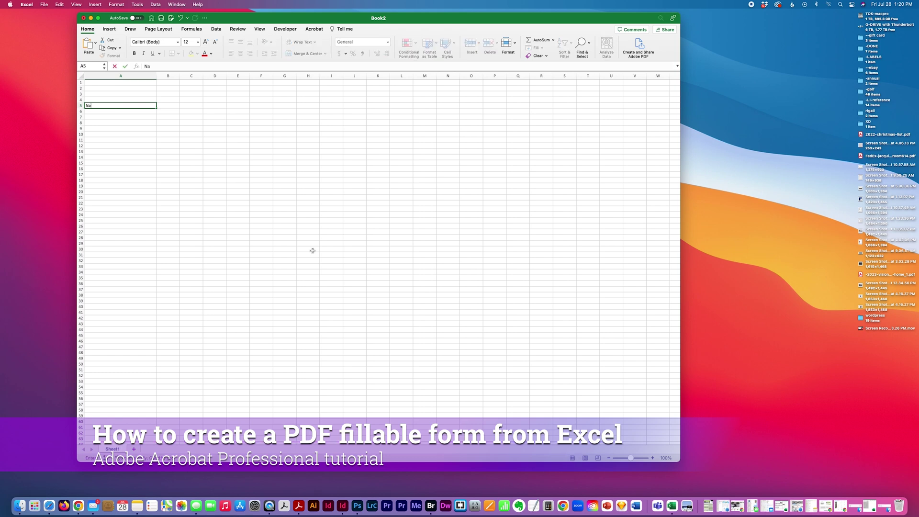
key("Return")
key("Return")
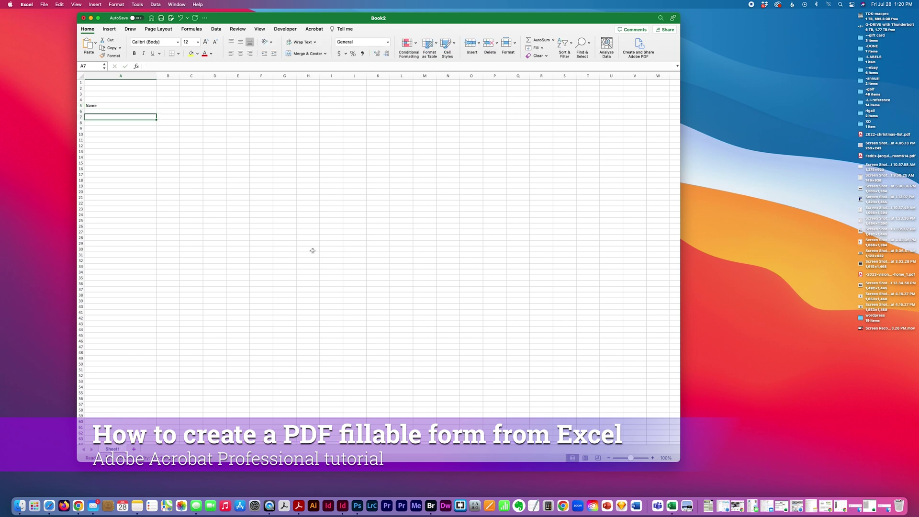
type("address")
key("Return")
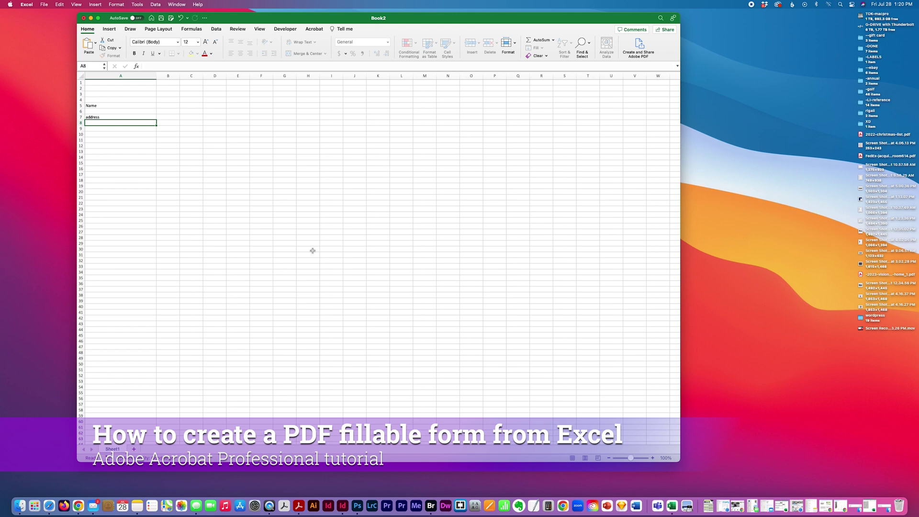
key("Return")
Enter the city, state, zip and phone labels in A9, A11, A13 and A15
type("city")
key("Return")
key("Return")
key("Return")
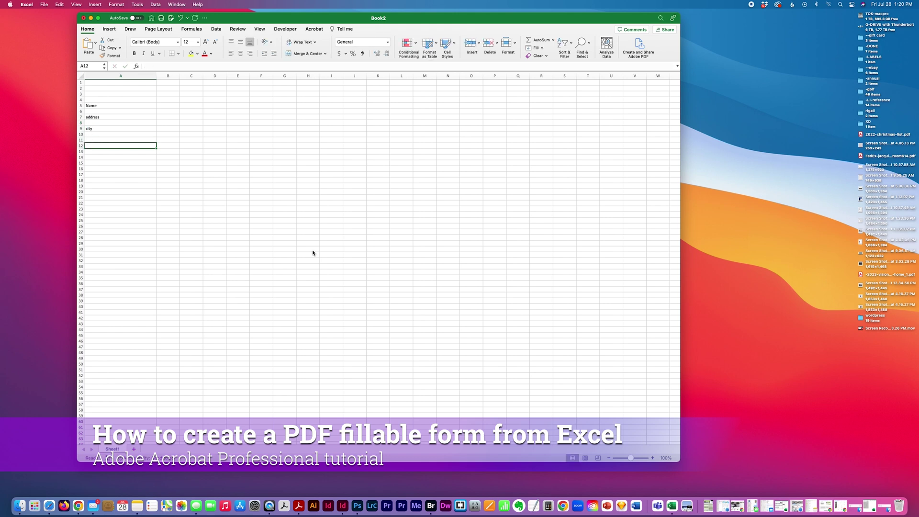
key("Up")
type("stat")
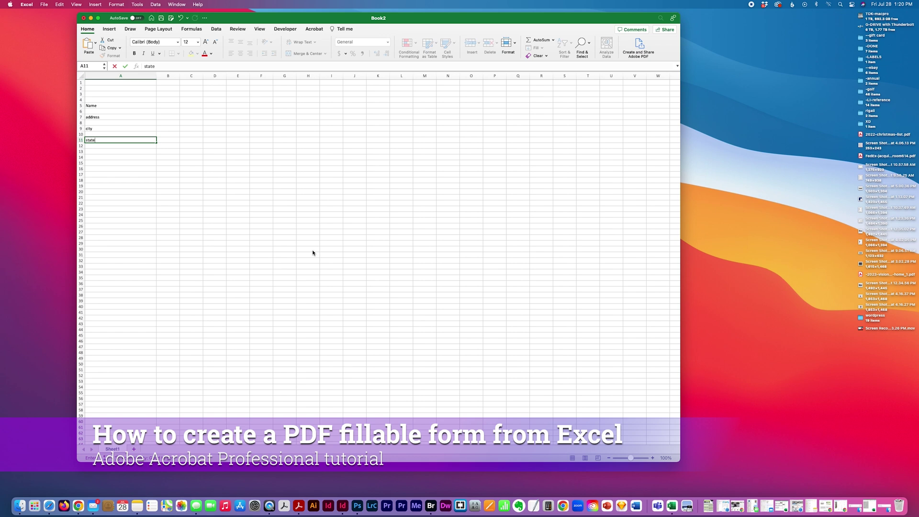
key("Return")
key("Return")
type("zip")
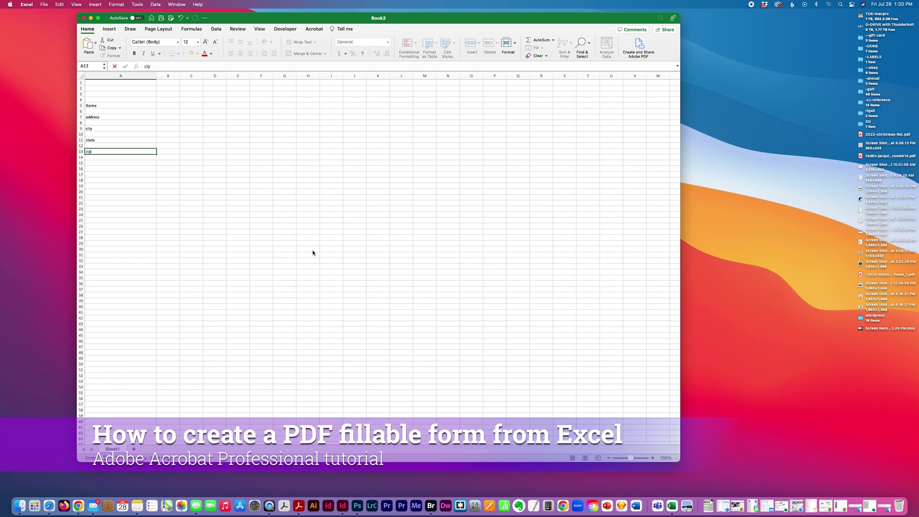
key("Return")
key("Return")
type("ph")
key("Return")
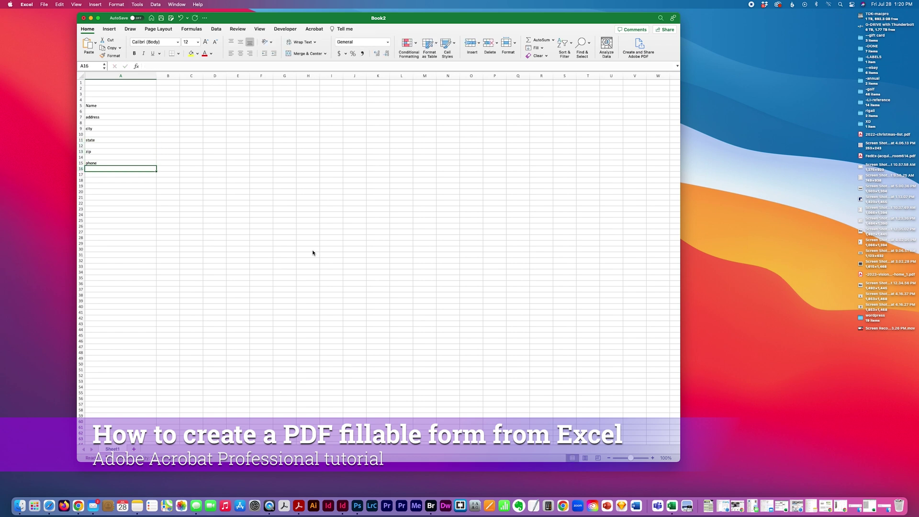
Narrow column A, right-align its labels, and shrink column B into a small gap
left_click_drag(154, 76, 136, 76)
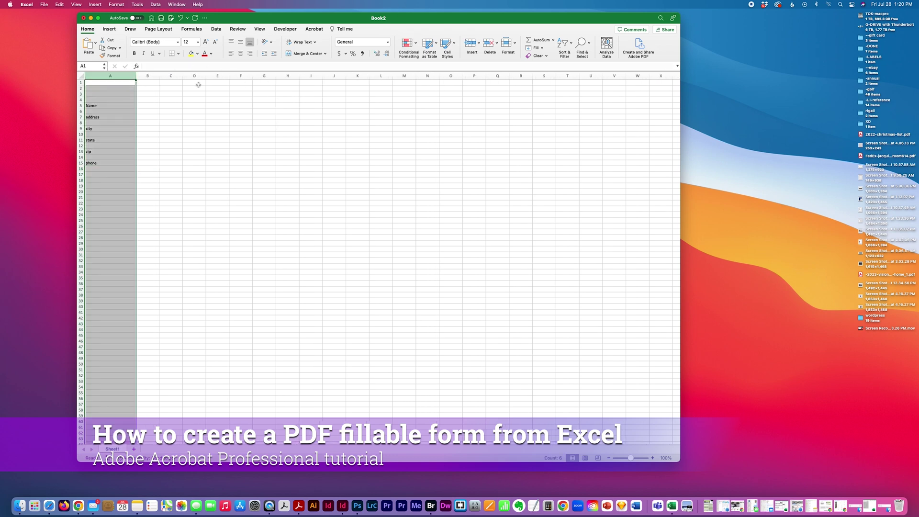
left_click(250, 53)
left_click_drag(159, 75, 233, 76)
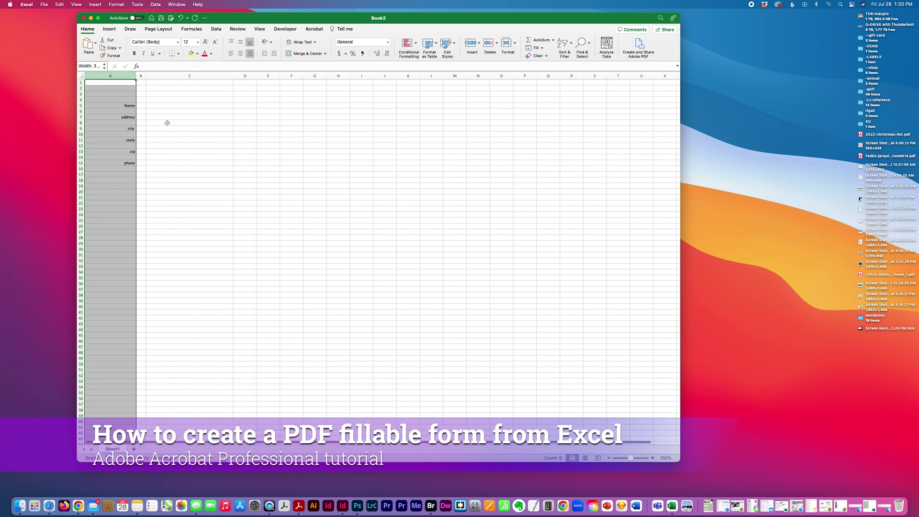
left_click(176, 110)
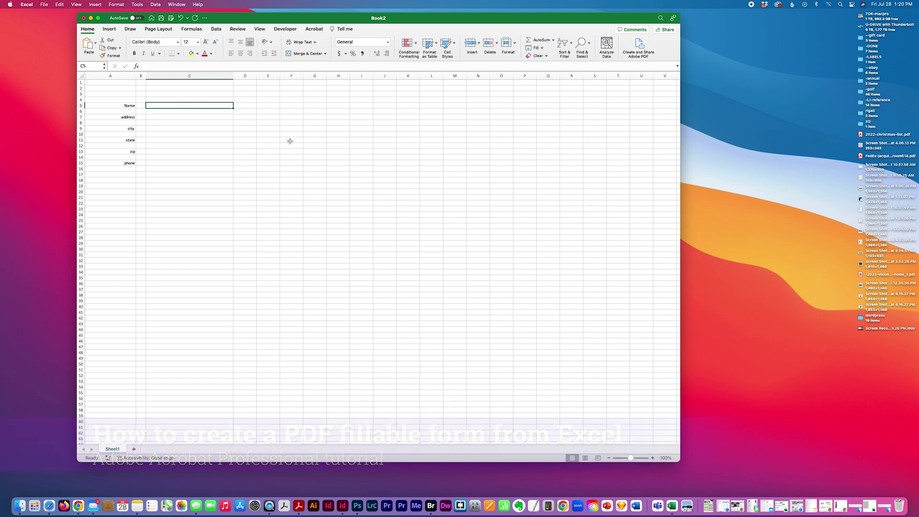
Type the heading 'MY FORM EXCEL TO PDF FILLABLE FORM' into cell C2
left_click(178, 88)
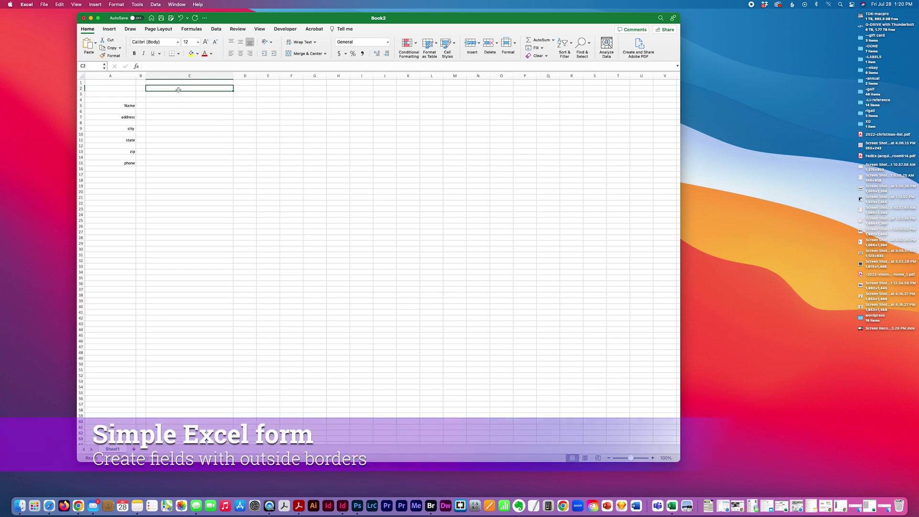
type("MY FORM EXCEL TO PDF FILLABLE")
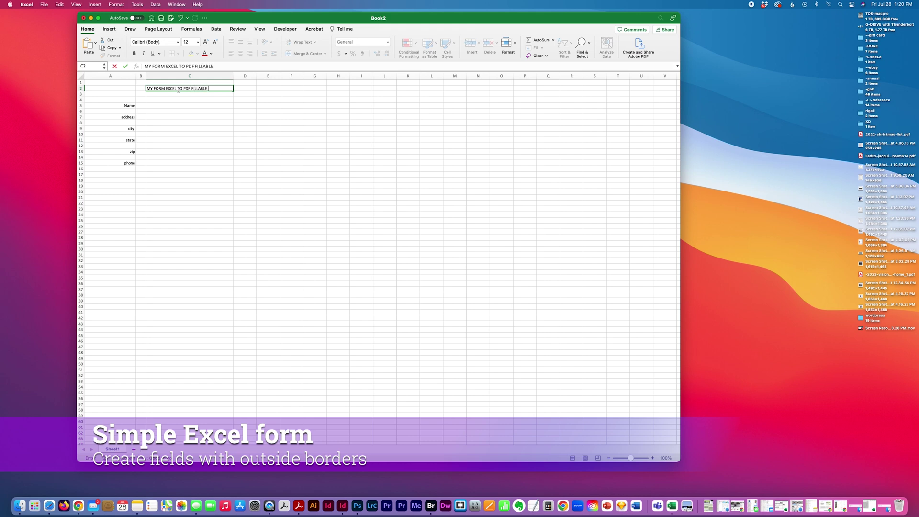
type("FORM")
left_click(211, 152)
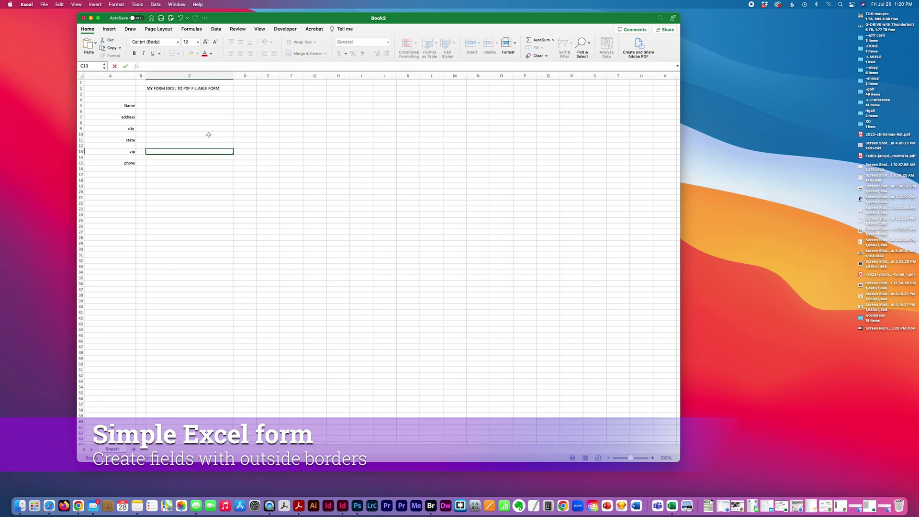
left_click(158, 106)
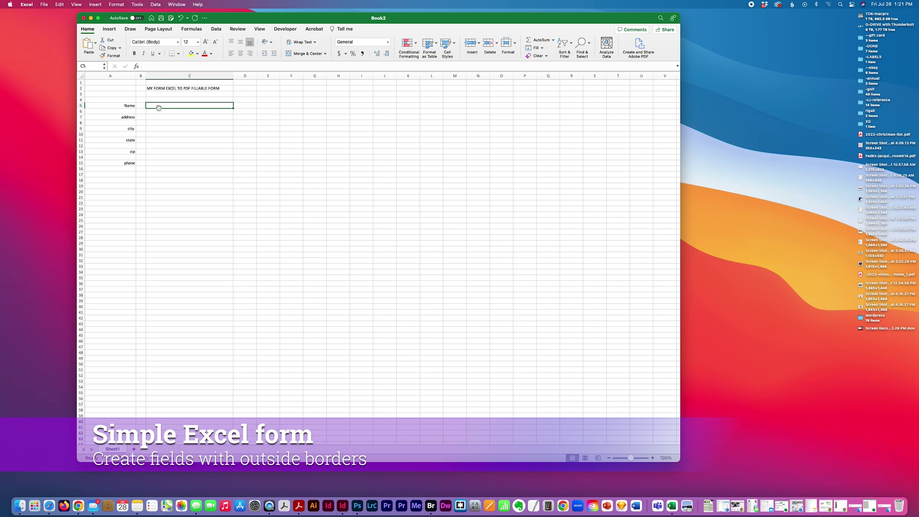
Apply Outside Borders to C5, then together to C7, C9, C11, C13 and C15
left_click(178, 53)
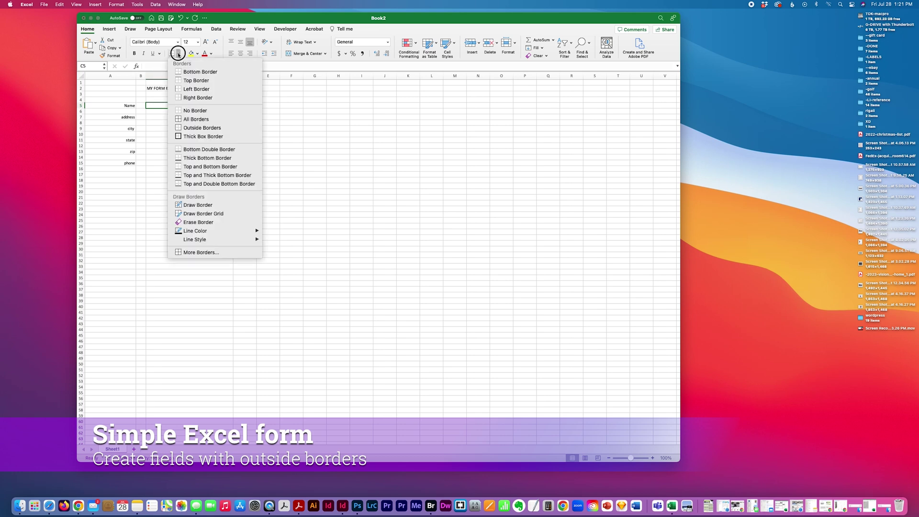
left_click(207, 129)
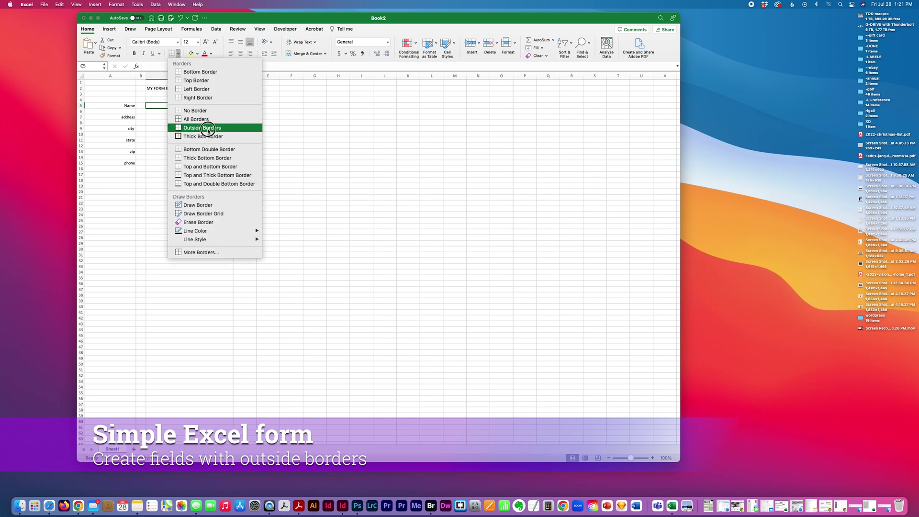
left_click(171, 119)
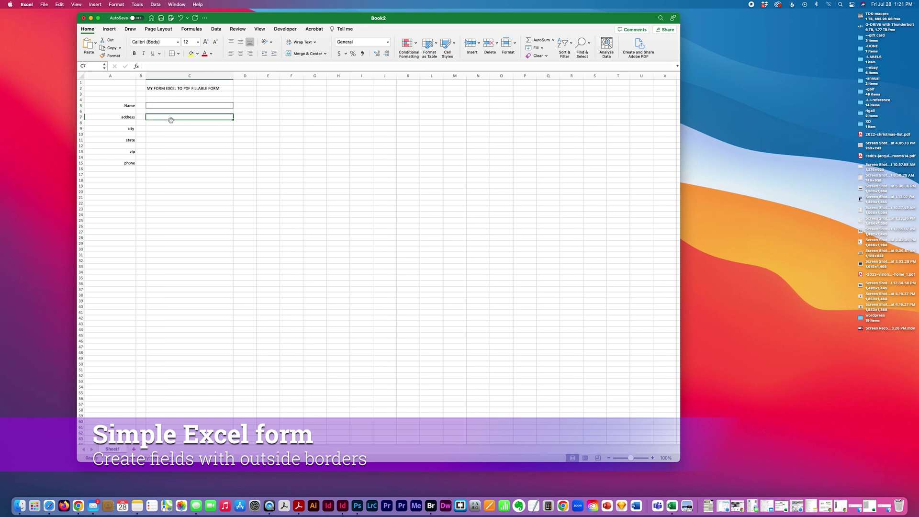
left_click(154, 129, "super")
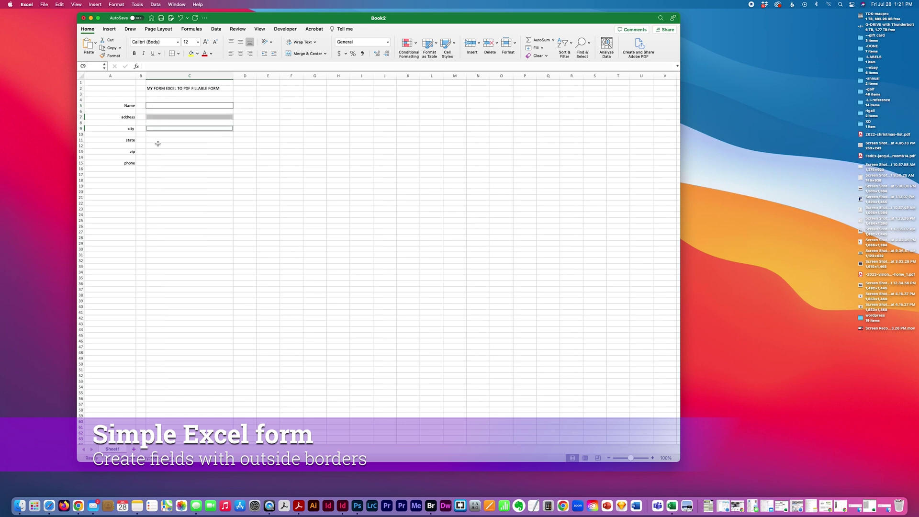
left_click(154, 140, "super")
left_click(159, 151, "super")
left_click(160, 163, "super")
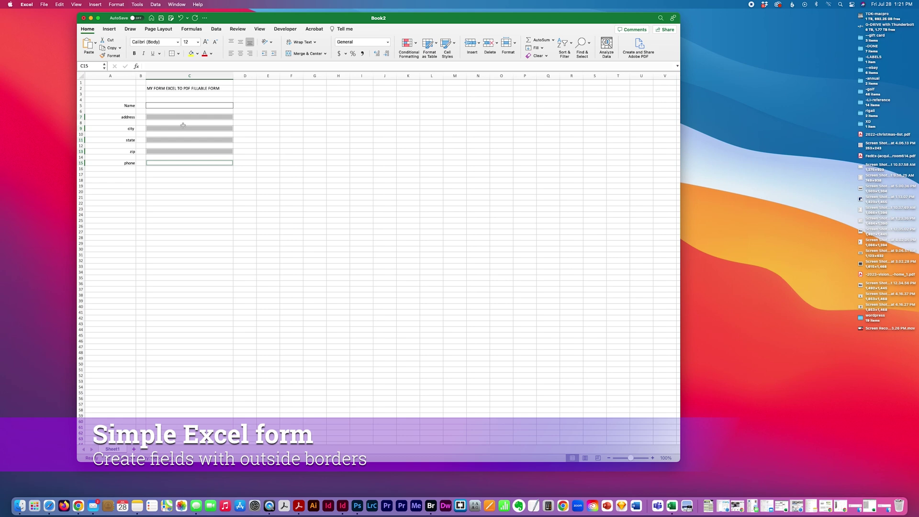
left_click(178, 53)
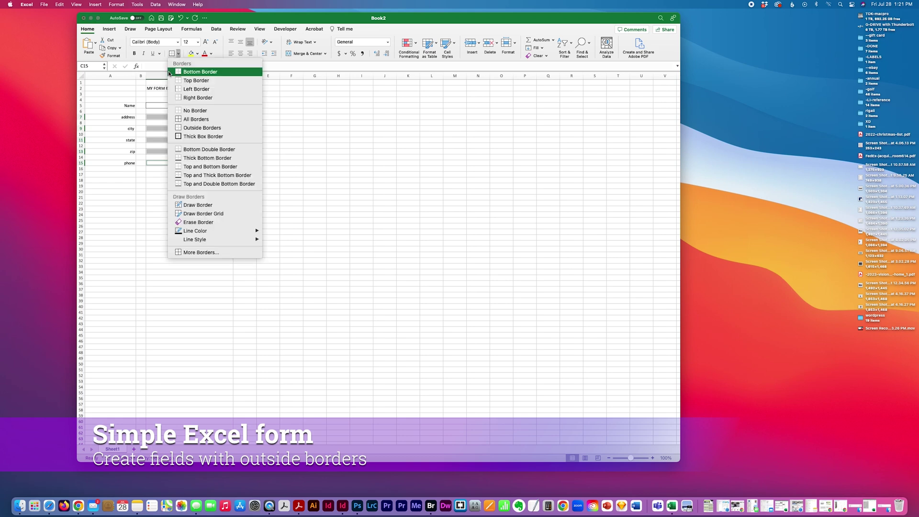
left_click(195, 128)
left_click(232, 187)
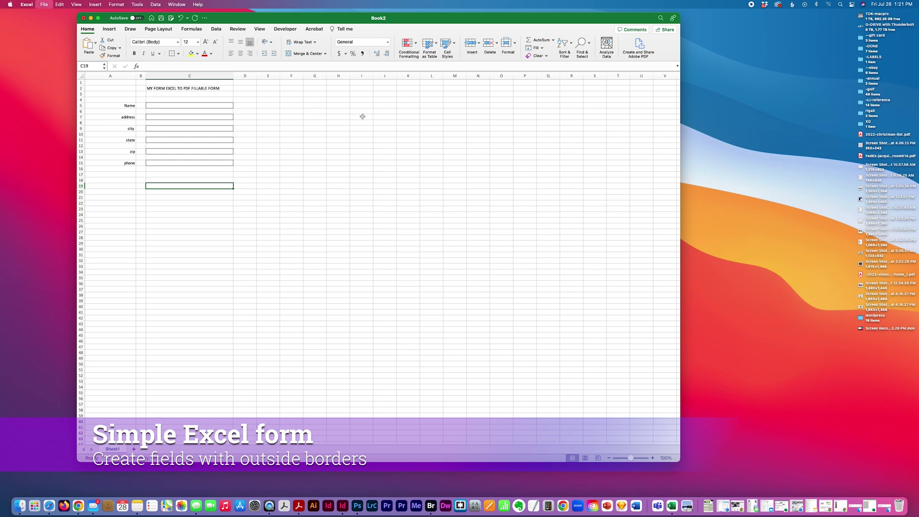
Save the workbook as address-form_1 and shrink the Excel window
key("super+s")
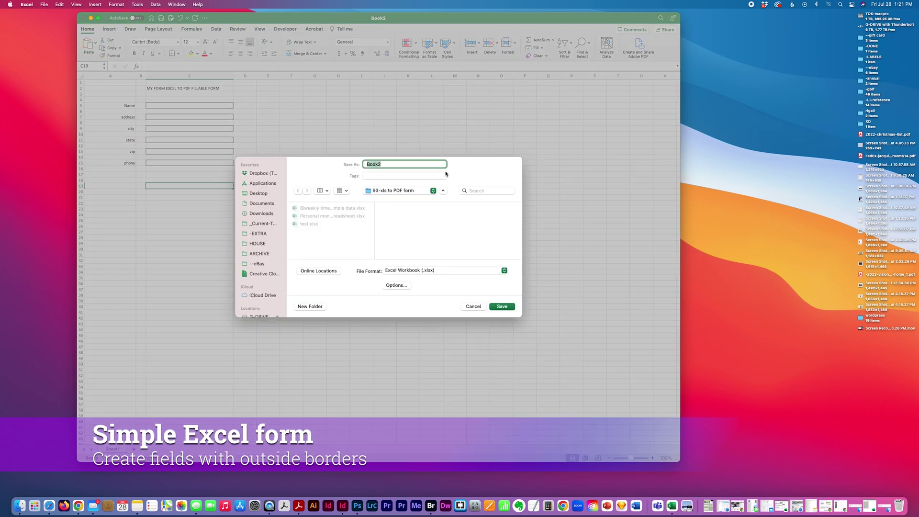
type("ADD")
key("BackSpace")
key("BackSpace")
key("BackSpace")
type("address-form_1")
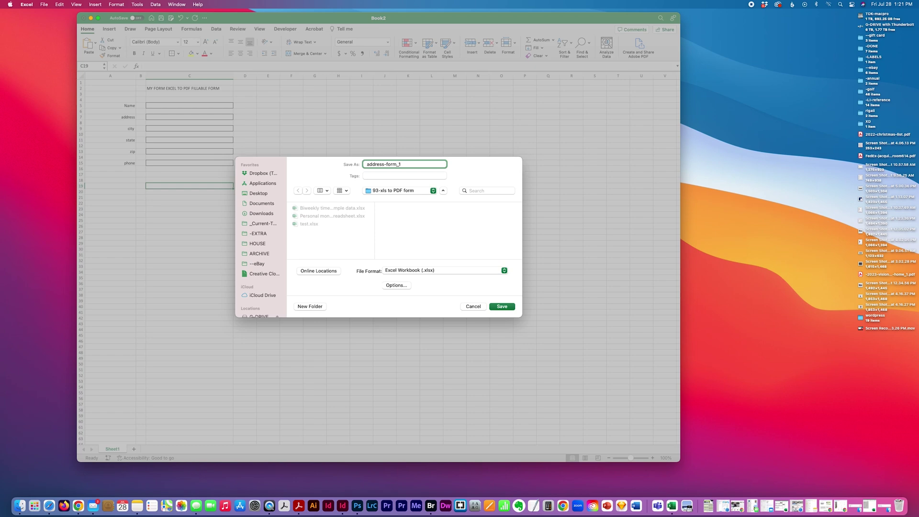
key("Return")
left_click(395, 225)
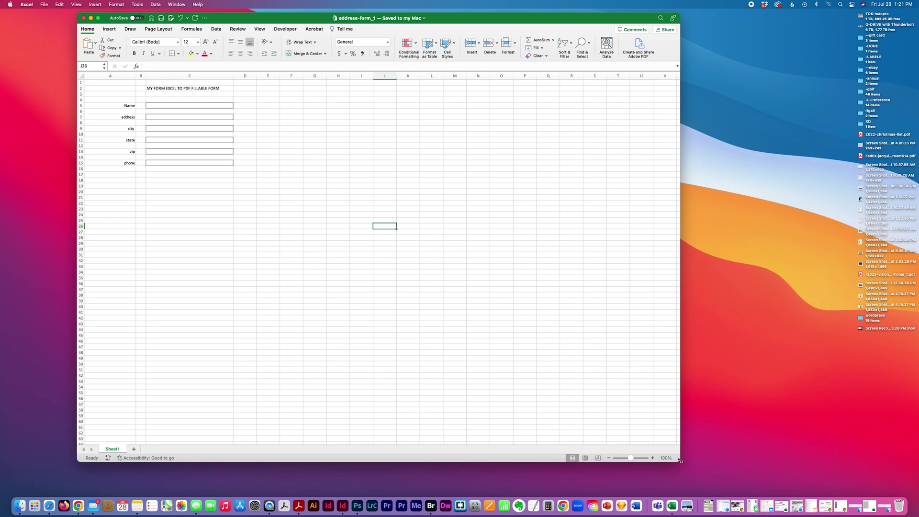
left_click_drag(679, 462, 322, 427)
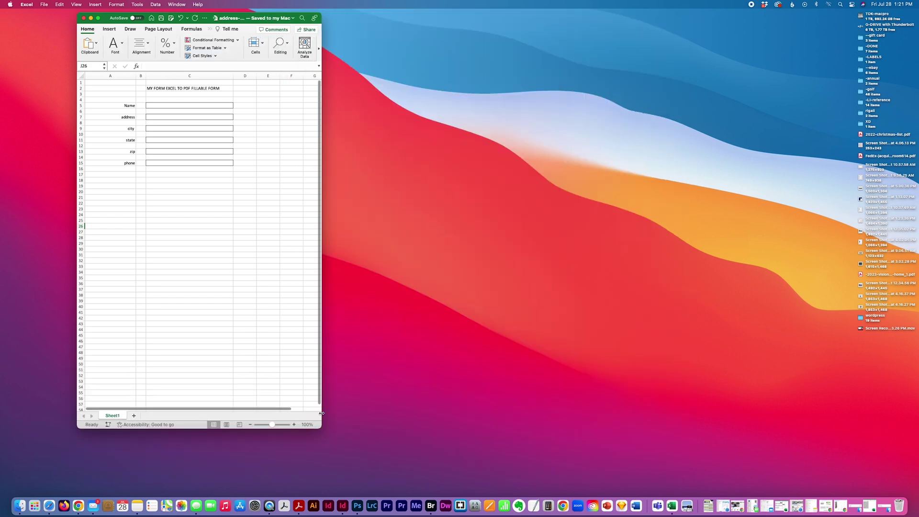
Export the address-form_1 sheet as a PDF into the form folder using Save As
left_click(597, 352)
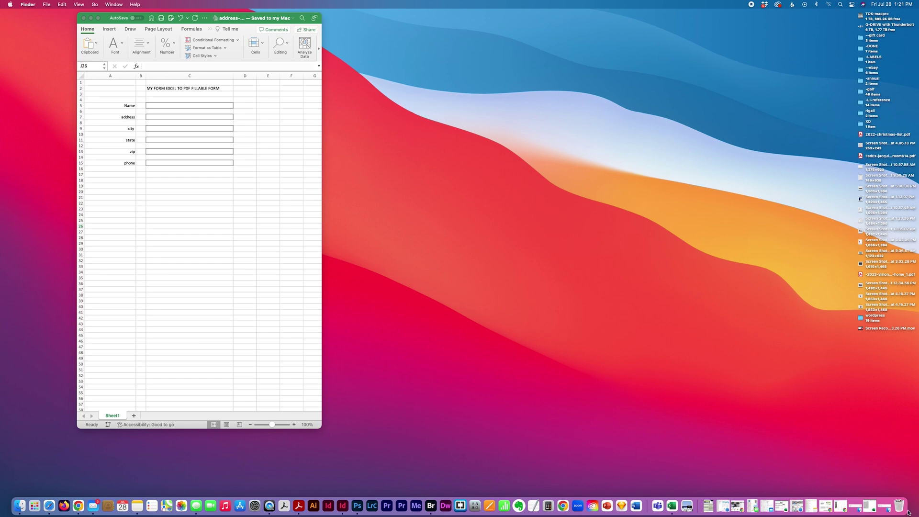
left_click(47, 8)
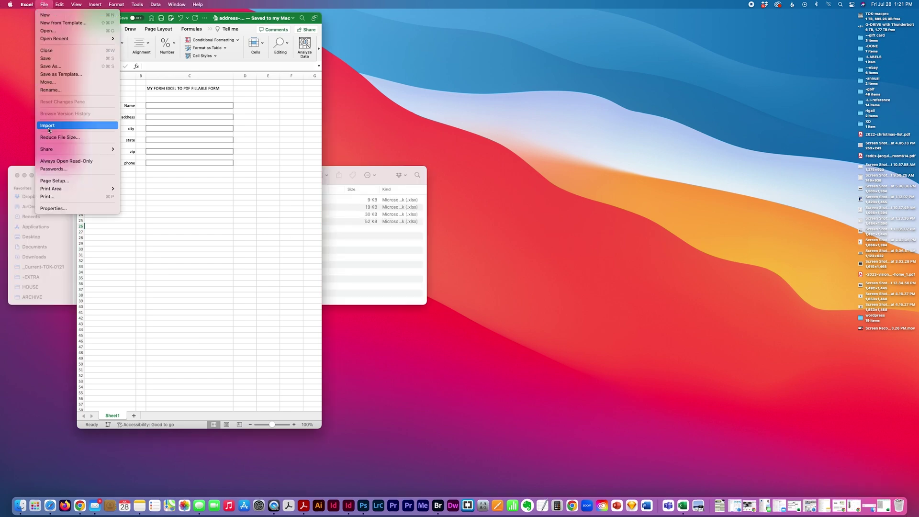
left_click(46, 151)
left_click(51, 59)
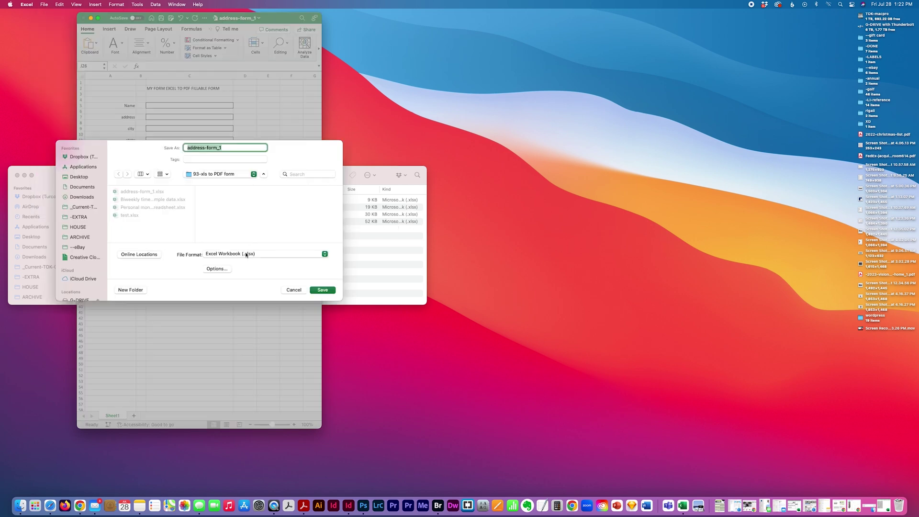
left_click(247, 252)
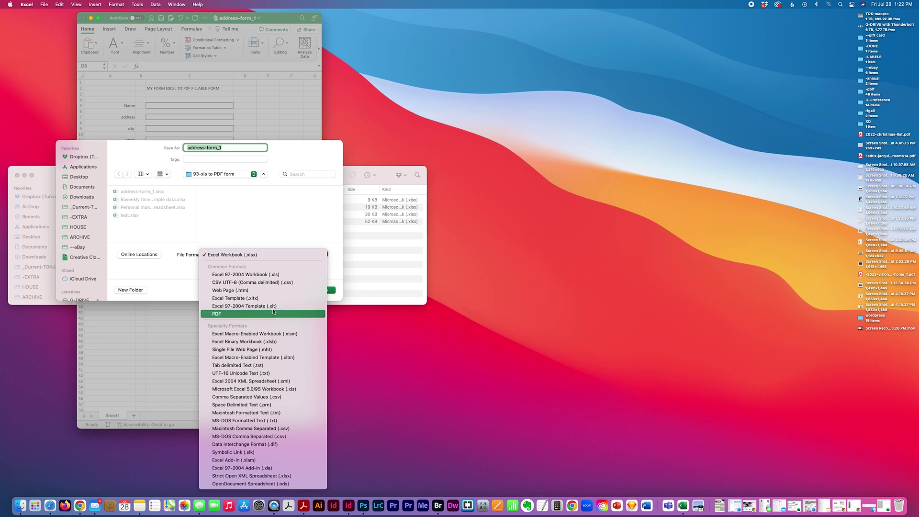
left_click(244, 314)
left_click(318, 289)
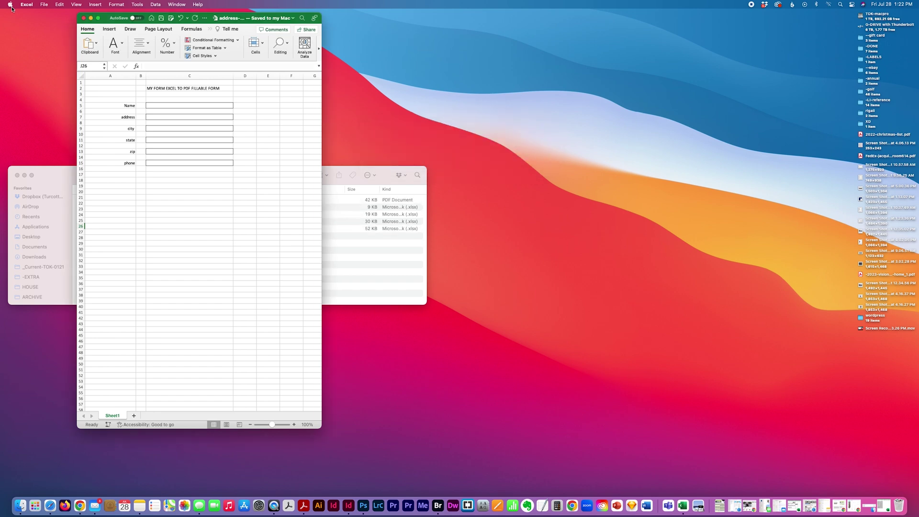
View About Microsoft Excel, close it, and bring the '93-xls to PDF form' folder forward
left_click(26, 4)
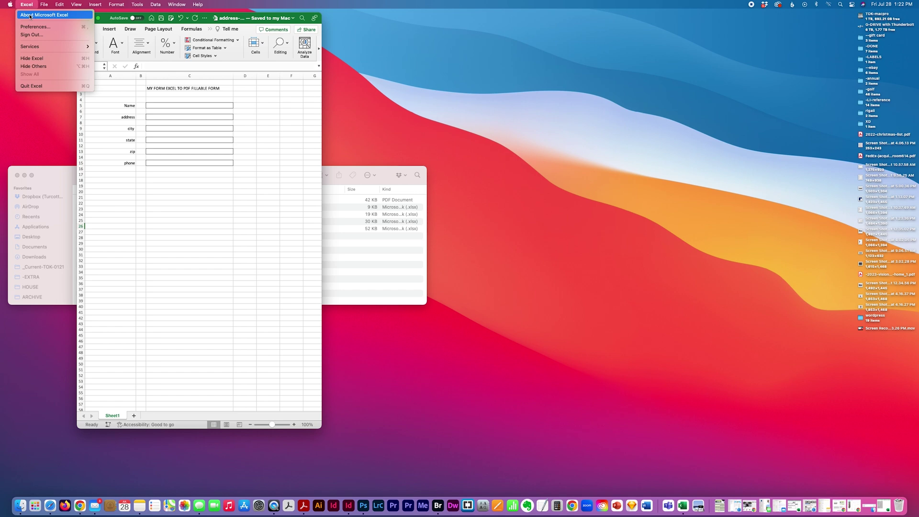
left_click(31, 16)
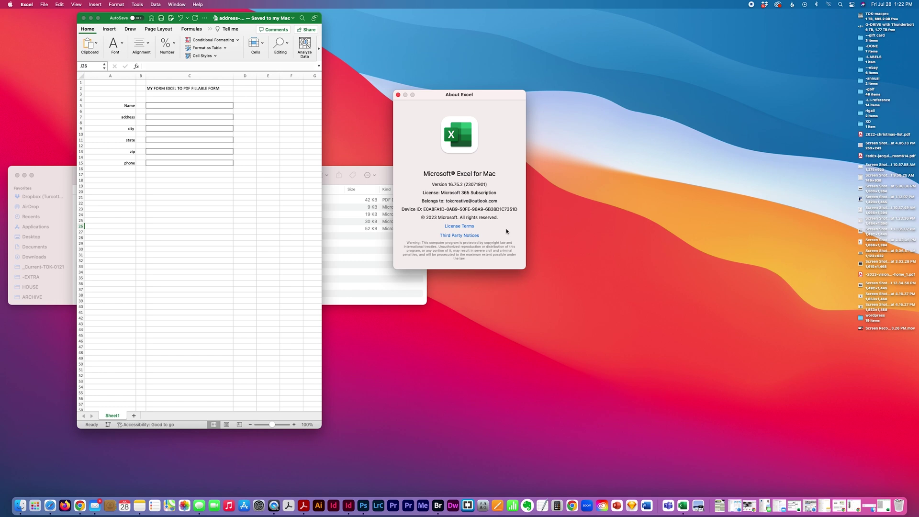
left_click(399, 97)
left_click(45, 173)
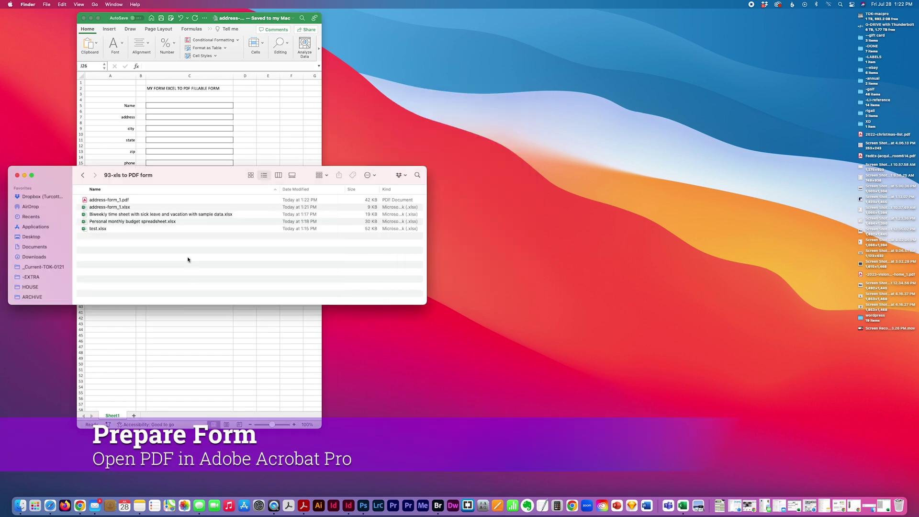
Open address-form_1.pdf in Acrobat, fit the window to the page, and browse the export formats
left_click_drag(99, 201, 303, 506)
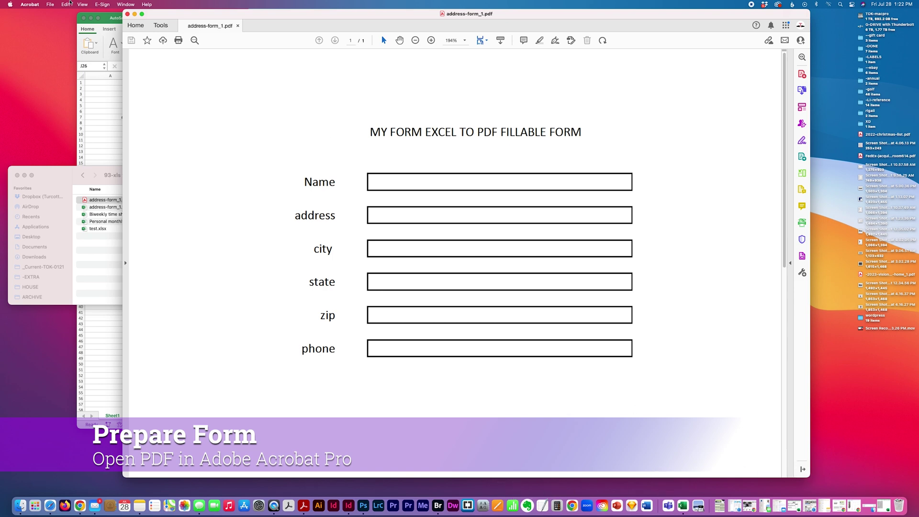
double_click(411, 34)
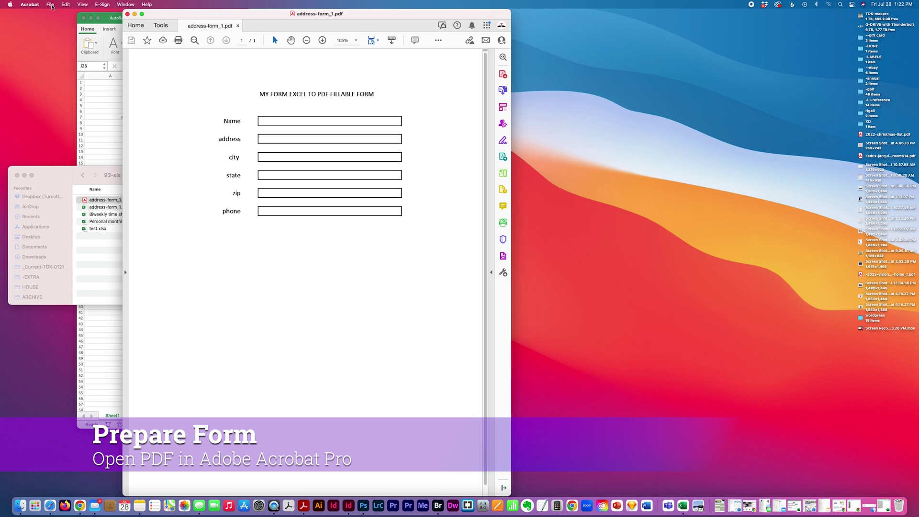
left_click(49, 5)
Dismiss the export menu and run Prepare Form to auto-detect the six address fields
mouse_move(62, 96)
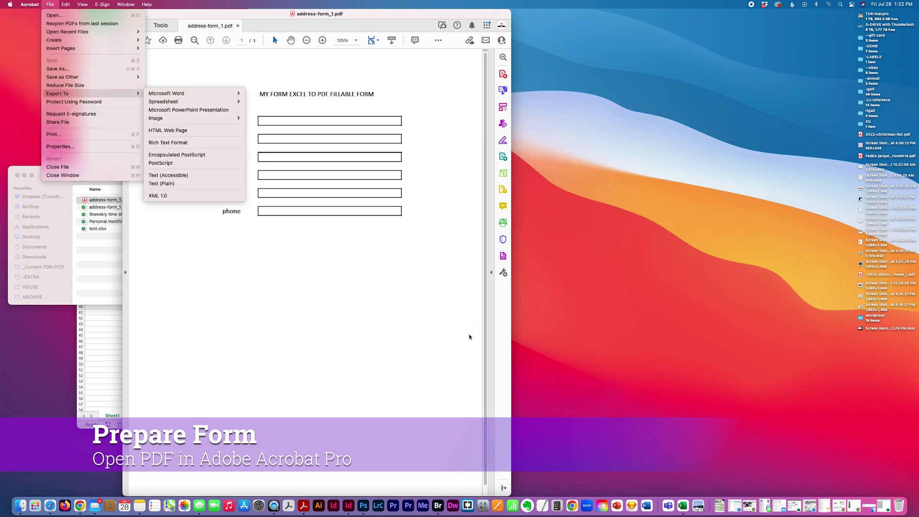
left_click(467, 334)
left_click(503, 272)
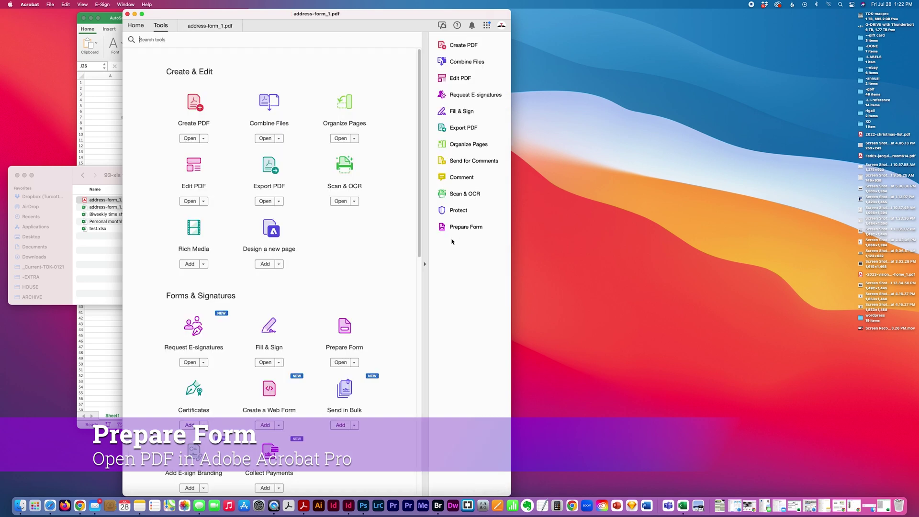
left_click(344, 362)
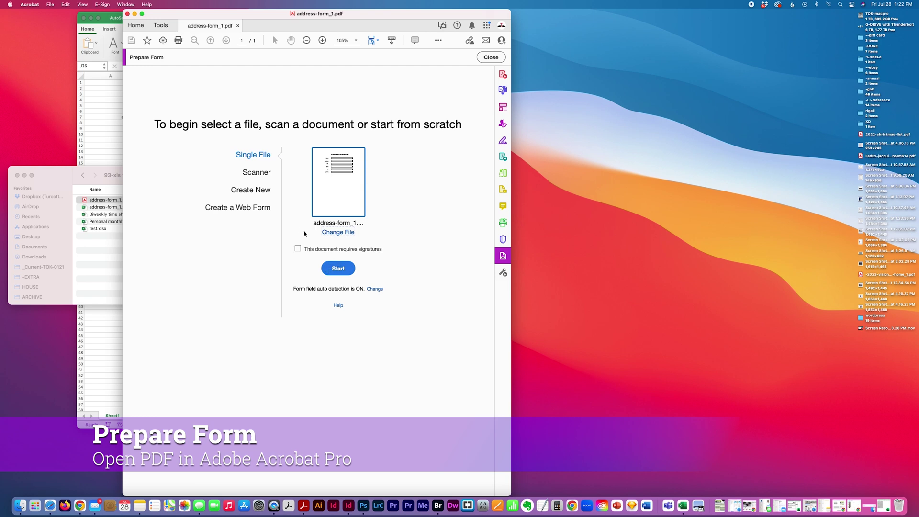
left_click(340, 269)
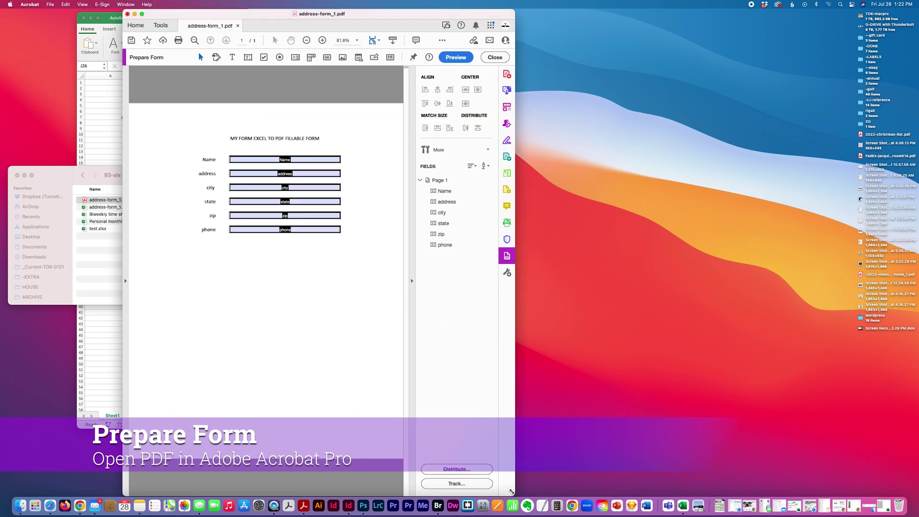
Select the phone field and use Move Up in Tab Order to place it above zip
left_click(323, 149)
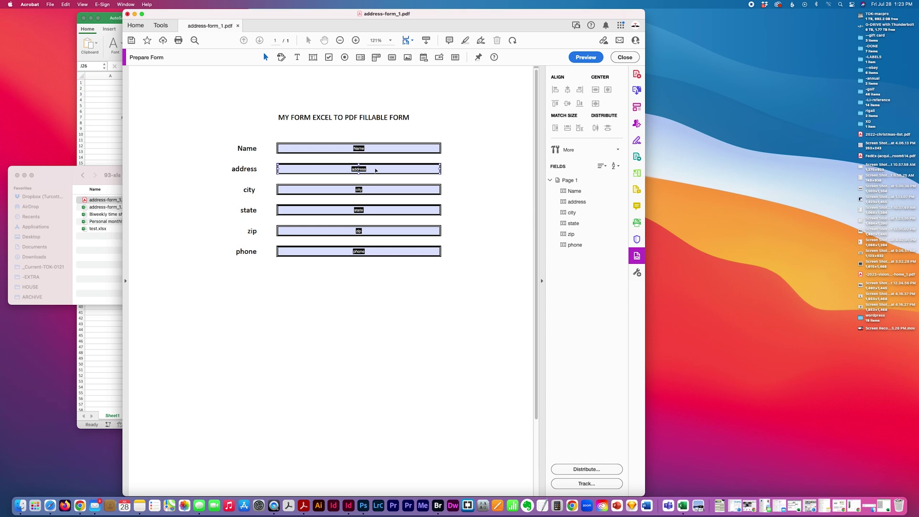
left_click(399, 254)
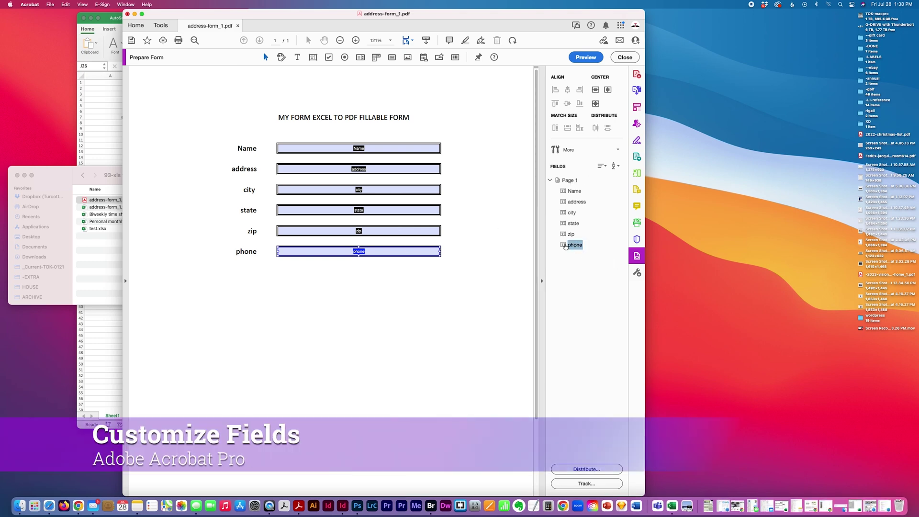
right_click(566, 245)
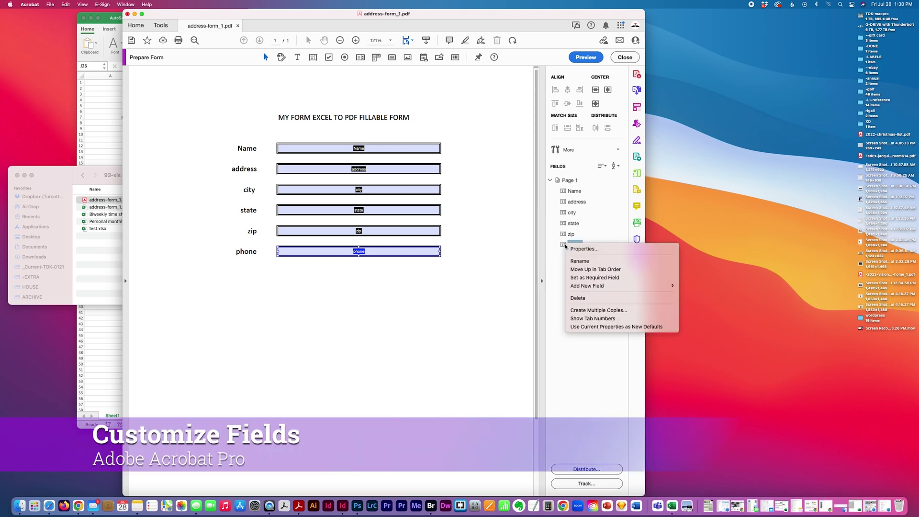
left_click(571, 270)
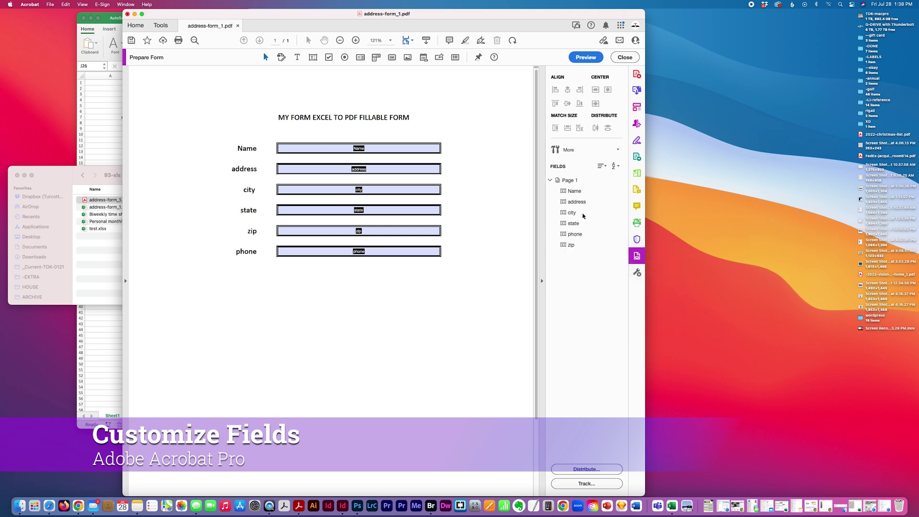
right_click(564, 235)
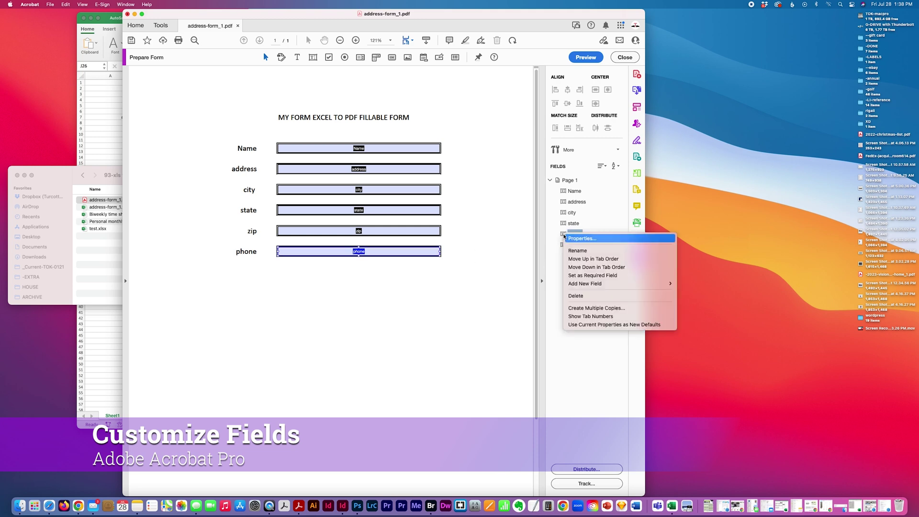
Open the phone field's Properties, keep it visible, and review the Appearance, Options and Actions settings
left_click(588, 238)
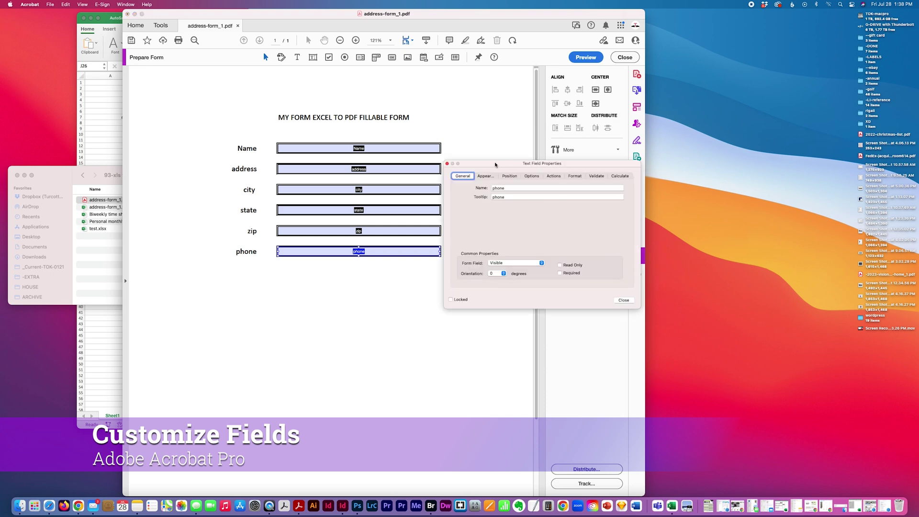
left_click_drag(495, 164, 492, 223)
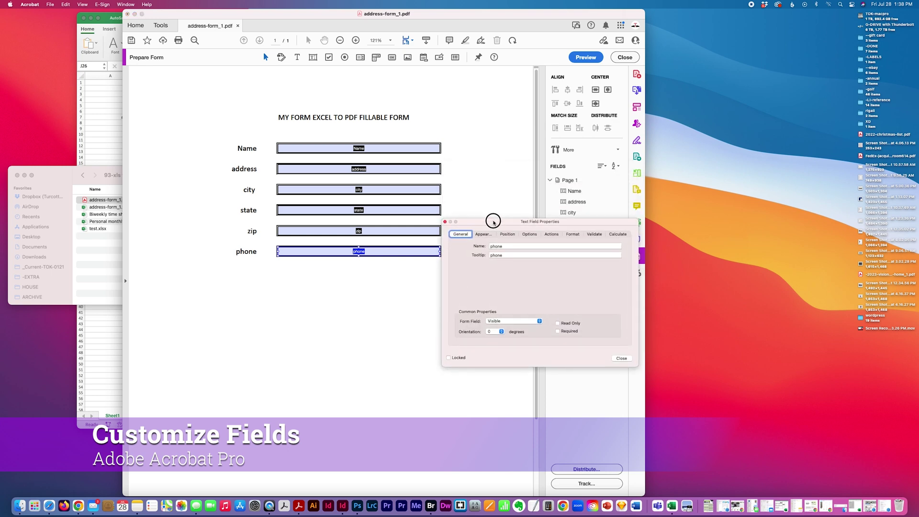
left_click(522, 321)
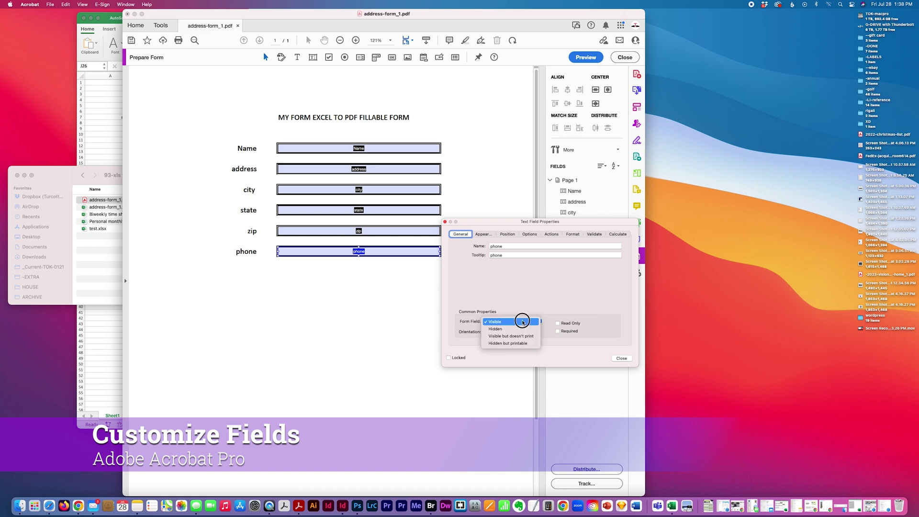
left_click(522, 322)
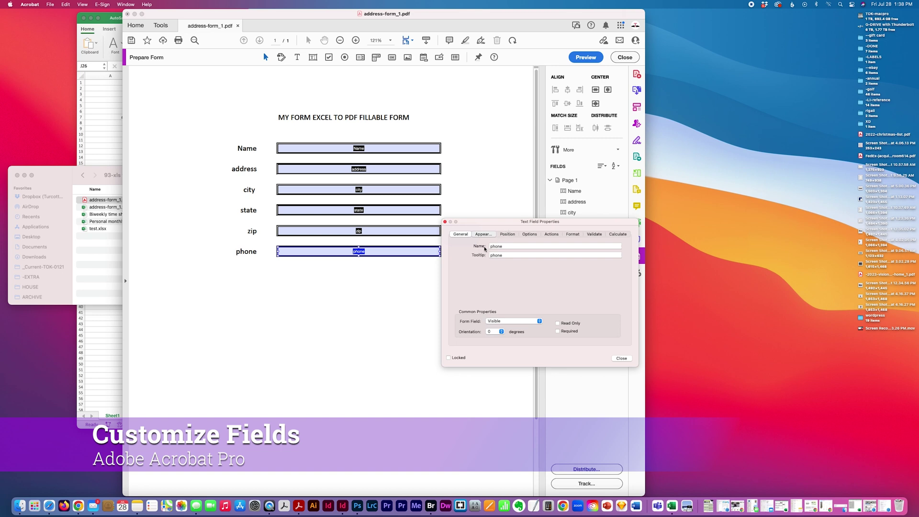
left_click(490, 235)
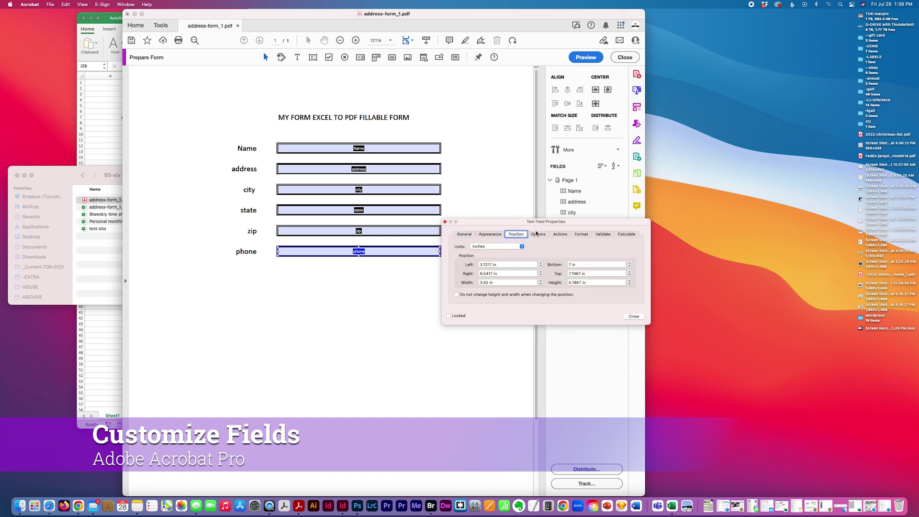
left_click(538, 235)
left_click(551, 235)
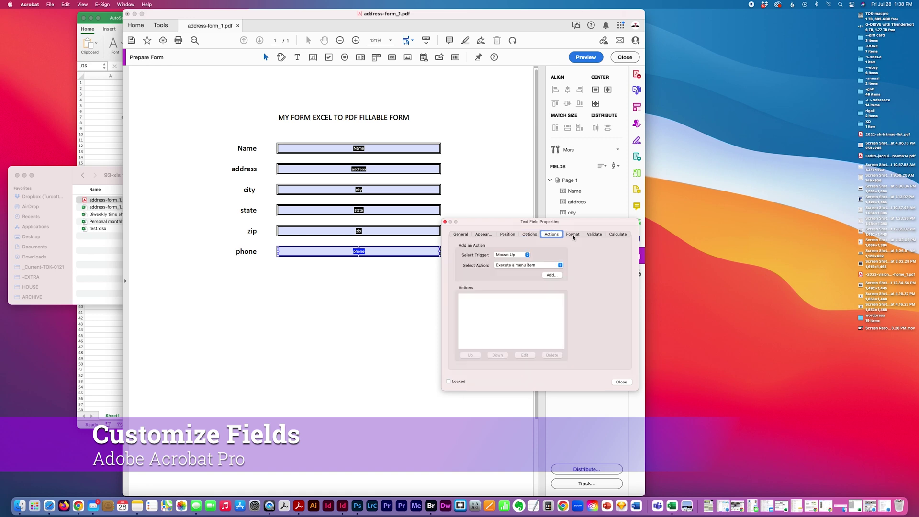
Set the Format category to Special with Phone Number, then close the properties
left_click(579, 235)
left_click(527, 246)
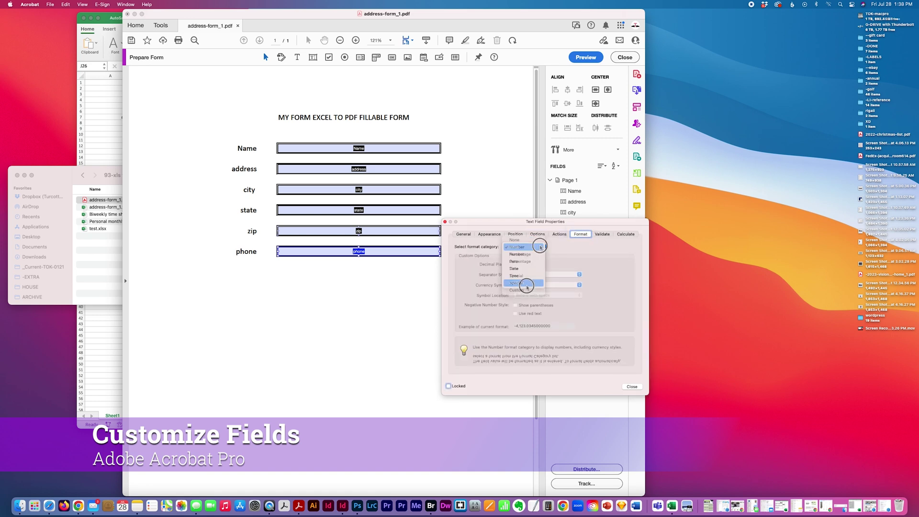
left_click(522, 289)
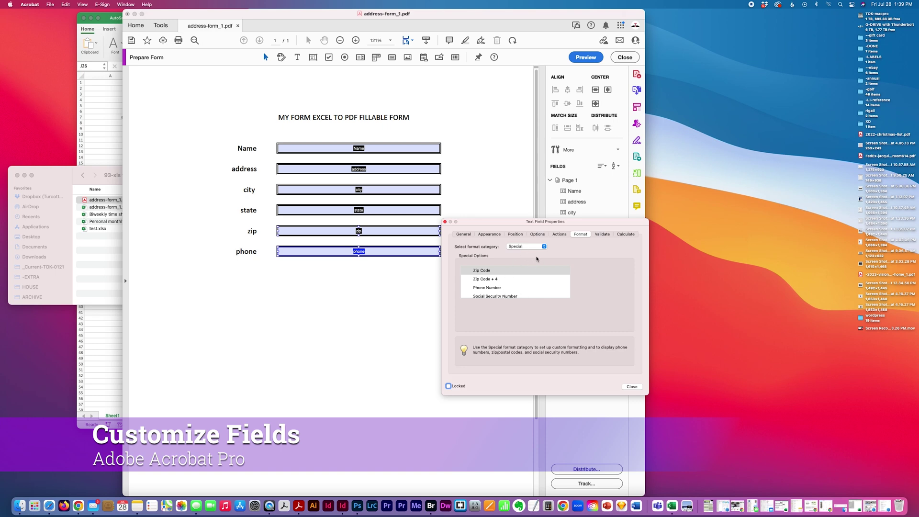
left_click(529, 247)
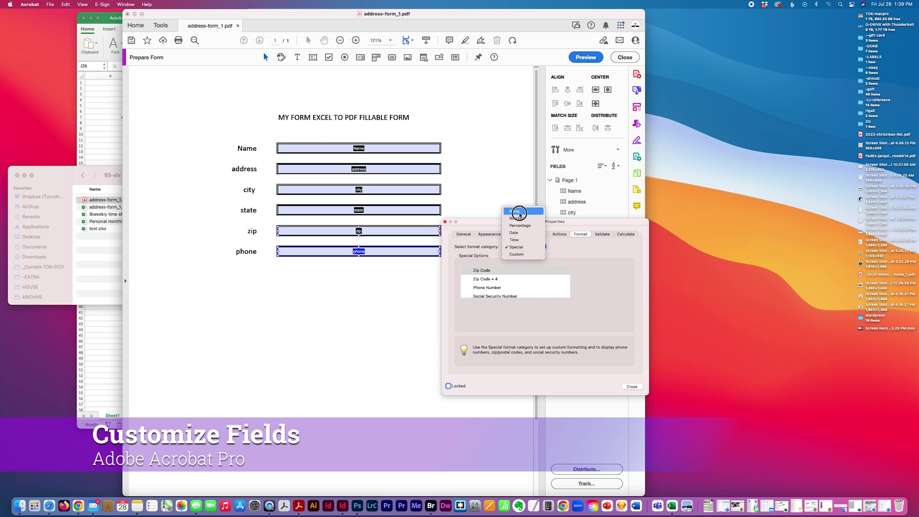
left_click(600, 273)
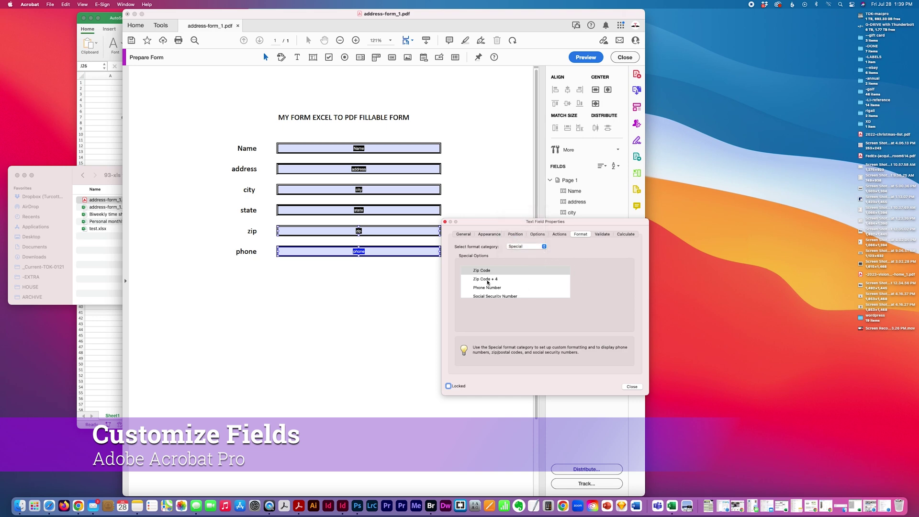
left_click(489, 288)
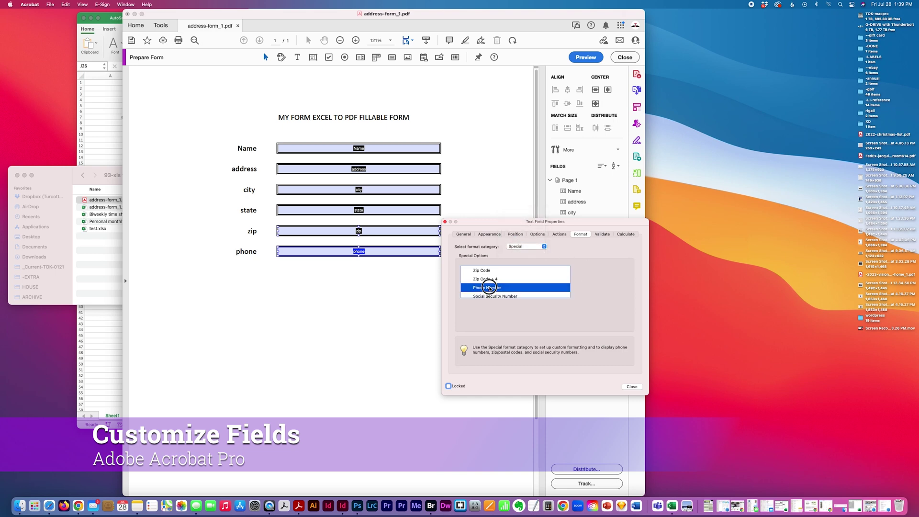
left_click(632, 387)
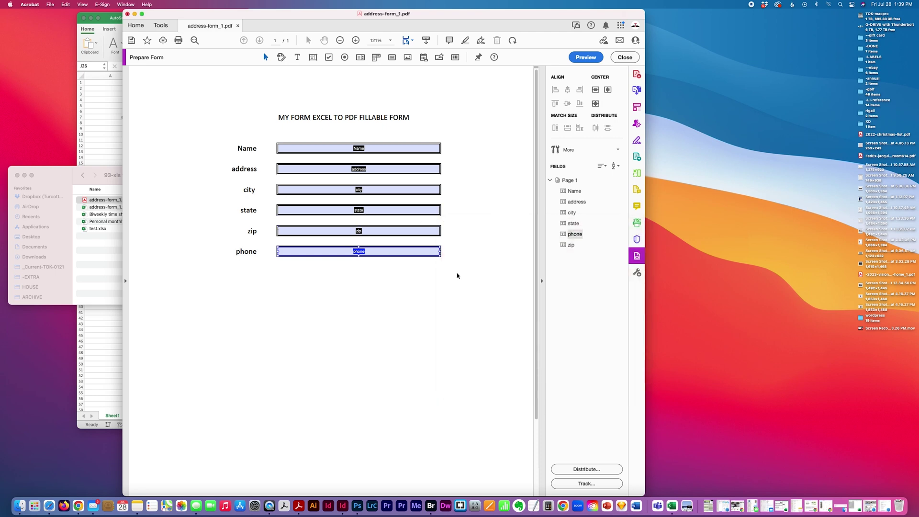
Give the zip field the Special category's Zip Code + 4 format, then close its properties
left_click(571, 248)
right_click(571, 248)
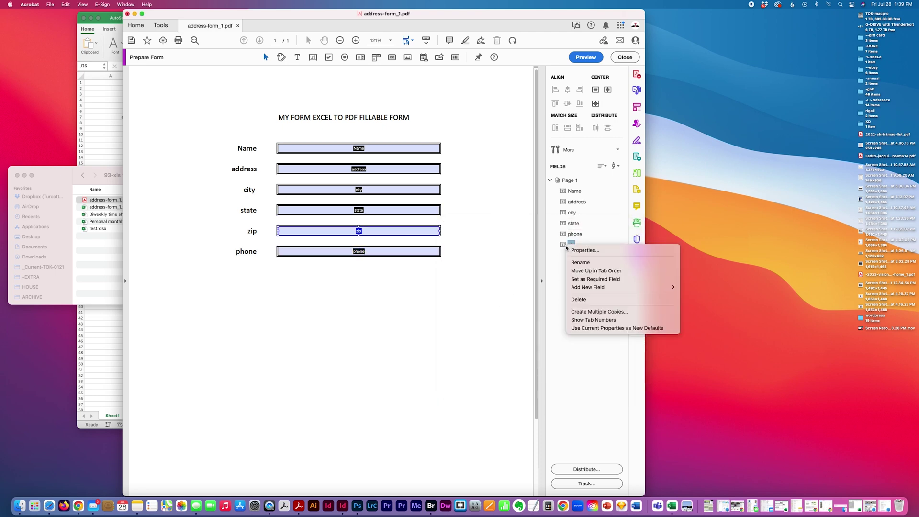
left_click(577, 250)
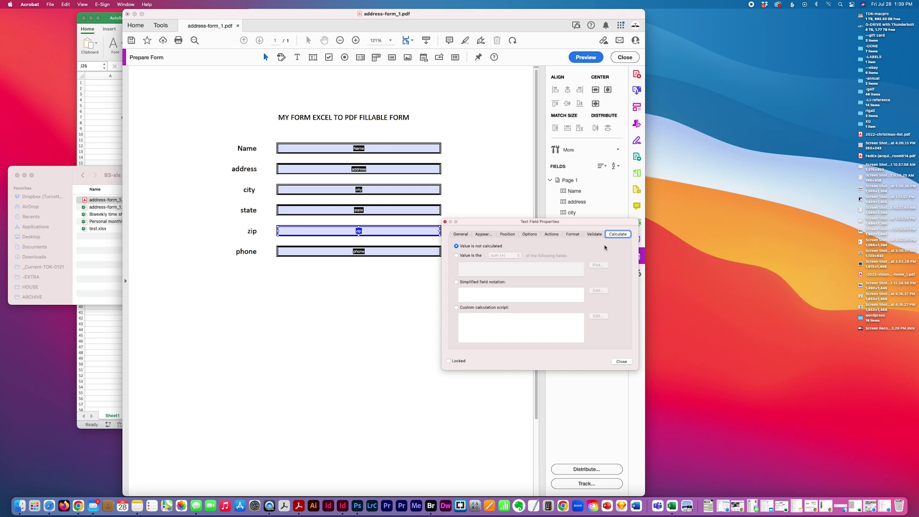
left_click(573, 234)
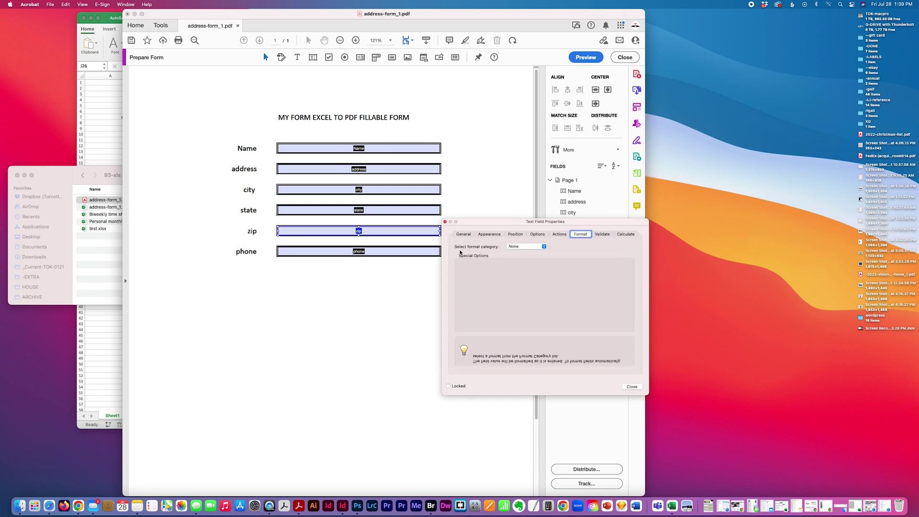
left_click(516, 247)
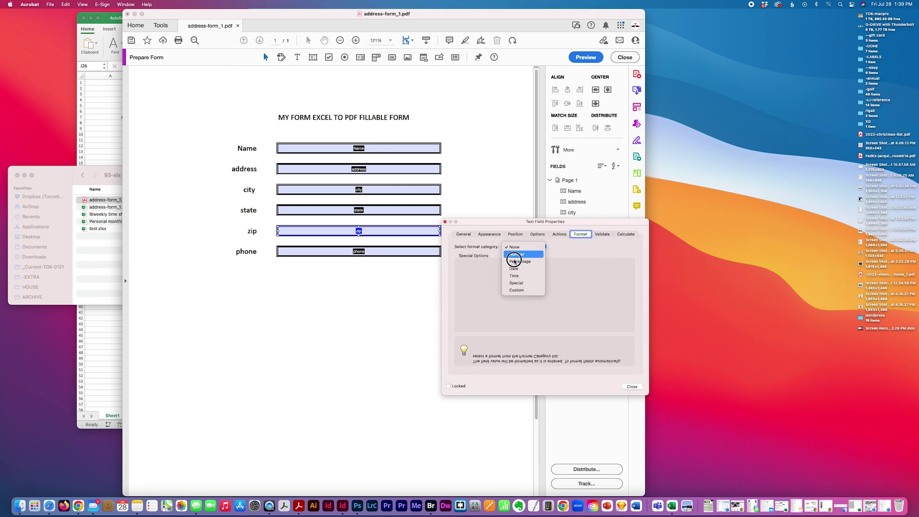
left_click(526, 283)
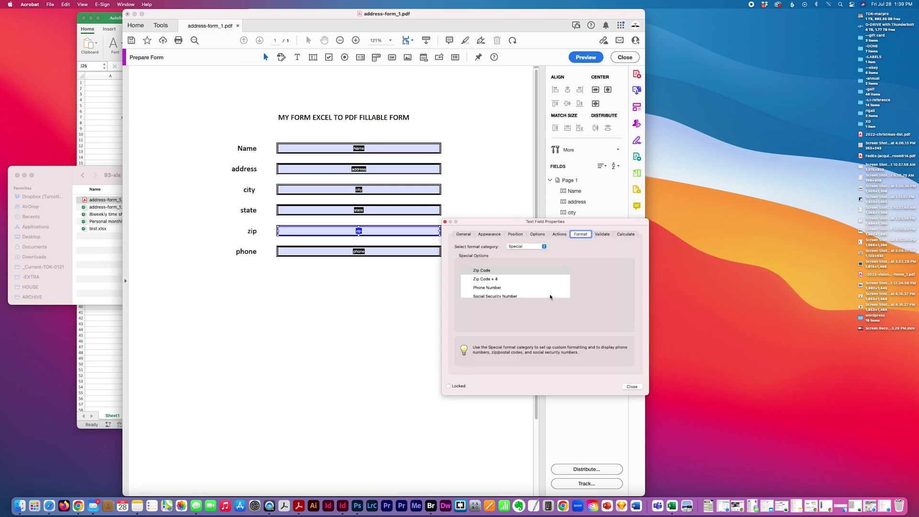
left_click(487, 288)
left_click(489, 279)
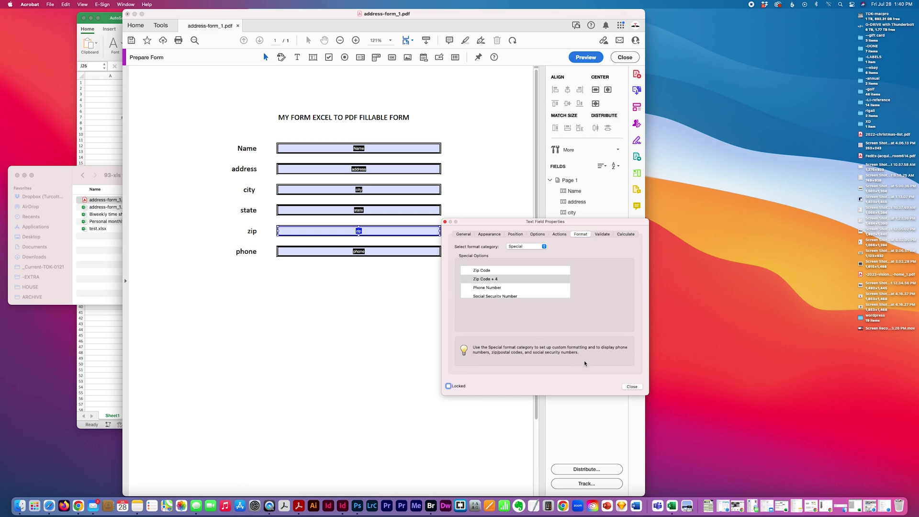
left_click(632, 386)
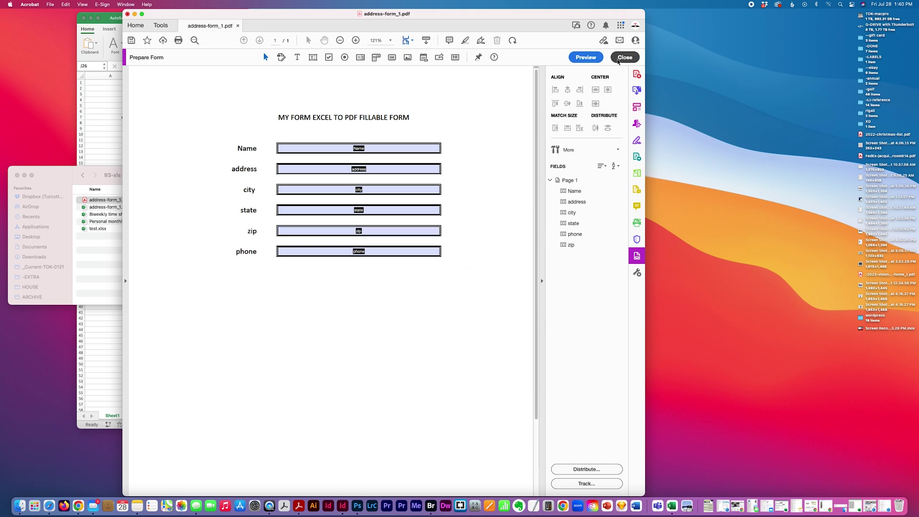
Exit form editing and fill the Name, address and city fields with sample values
left_click(625, 57)
left_click(360, 149)
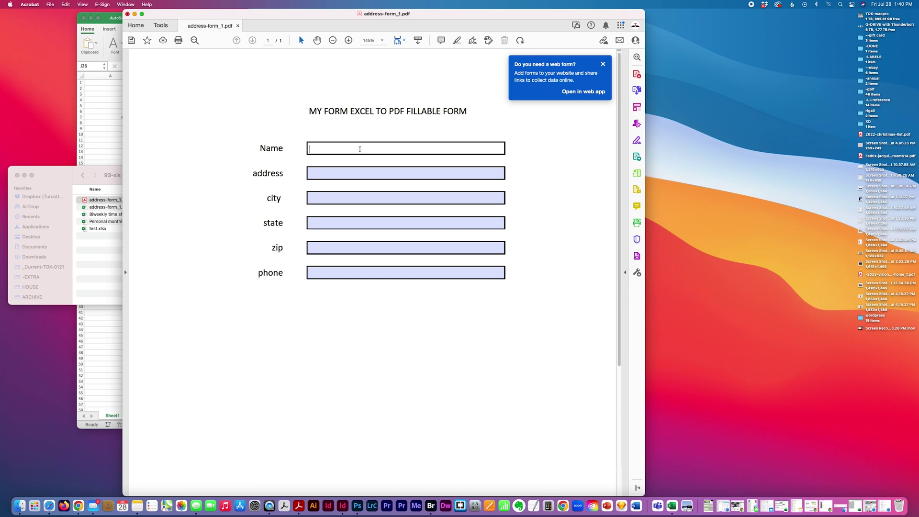
type("my name")
key("Tab")
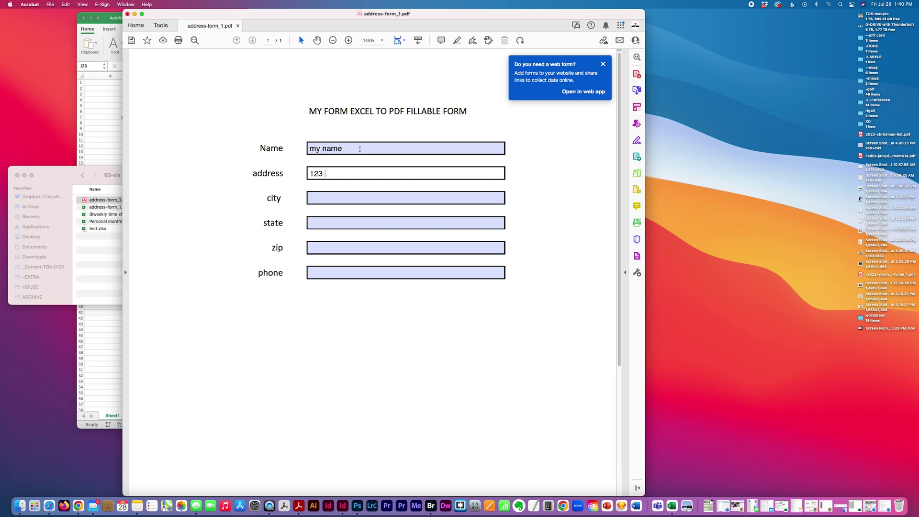
type("123 anytown")
key("Tab")
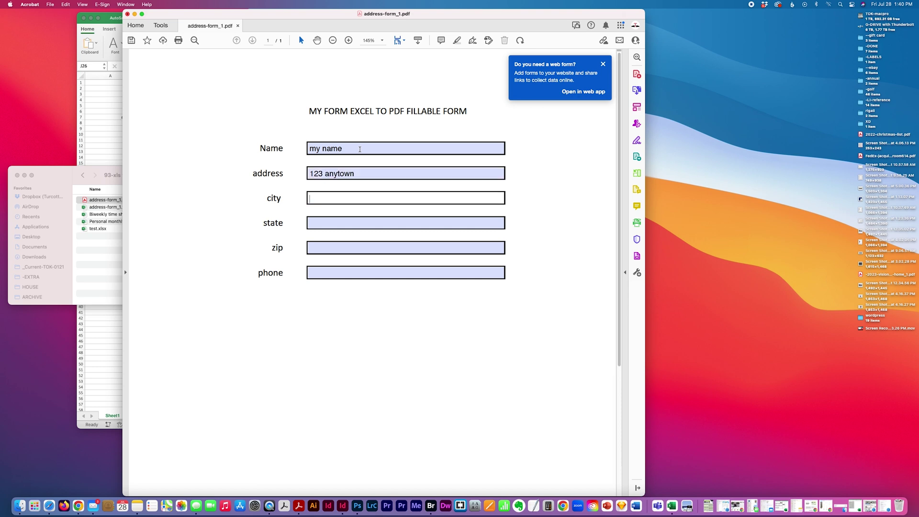
type("anycity")
key("Tab")
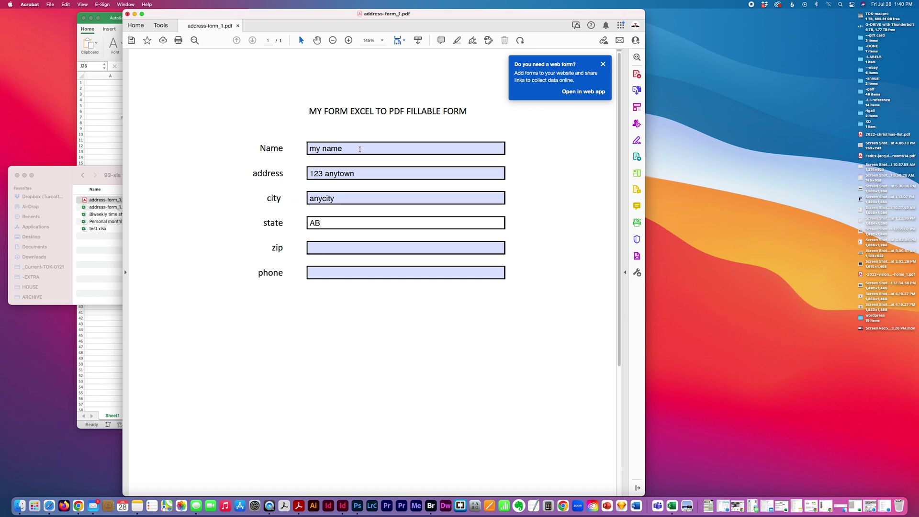
Enter a test phone number and zip, dismiss the format warning, and commit a nine-digit Zip+4
key("Tab")
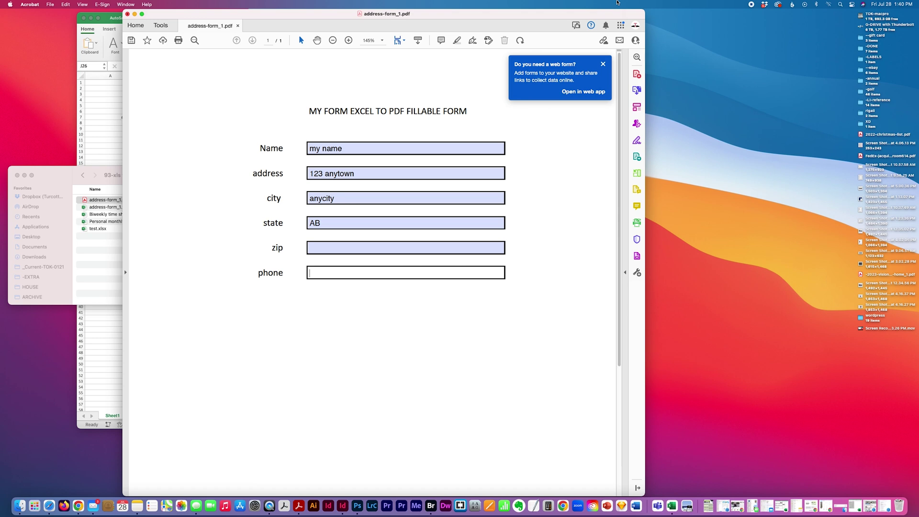
type("999) 99")
type("9-9999999")
key("Tab")
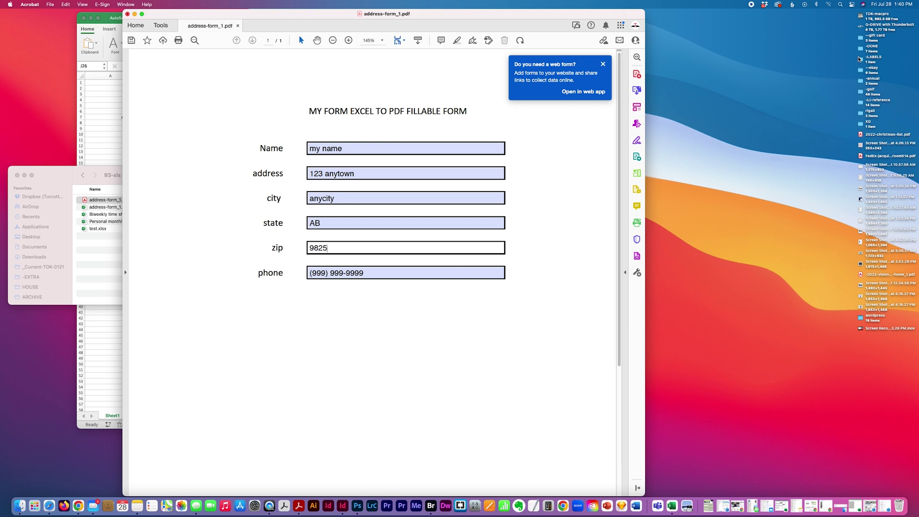
type("98251")
left_click(857, 56)
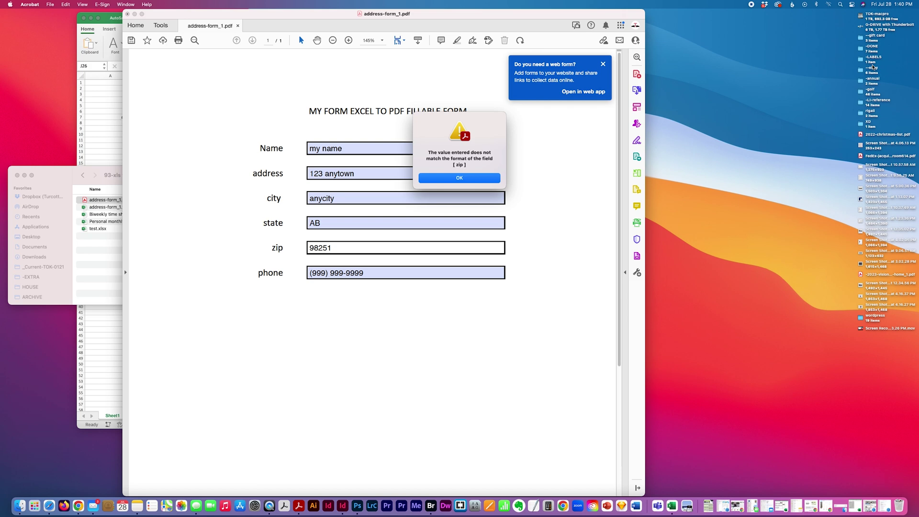
left_click(438, 178)
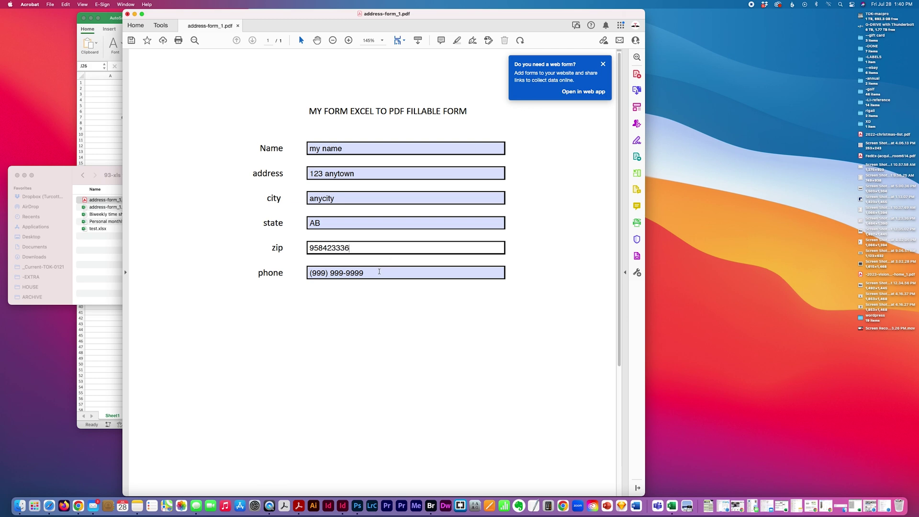
left_click(379, 271)
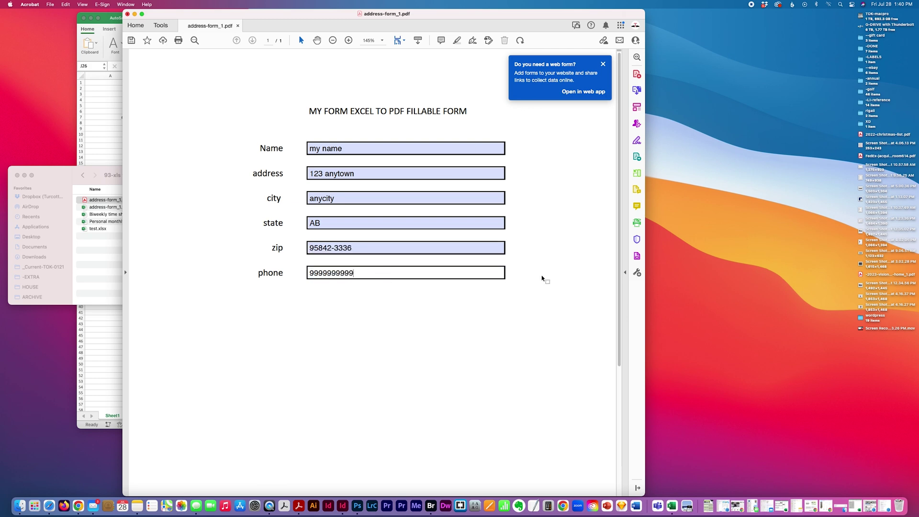
left_click_drag(519, 17, 562, 17)
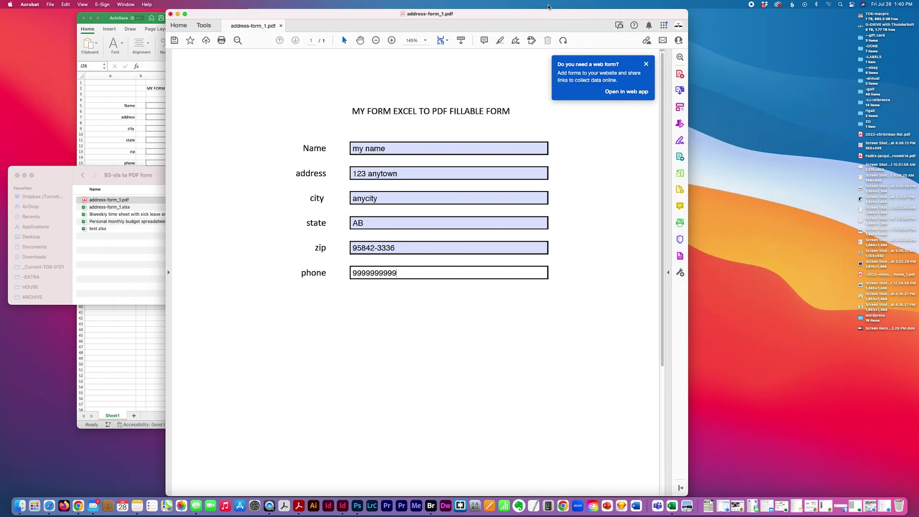
In the project folder, bring up the context menu for Personal monthly budget spreadsheet.xlsx
left_click(127, 359)
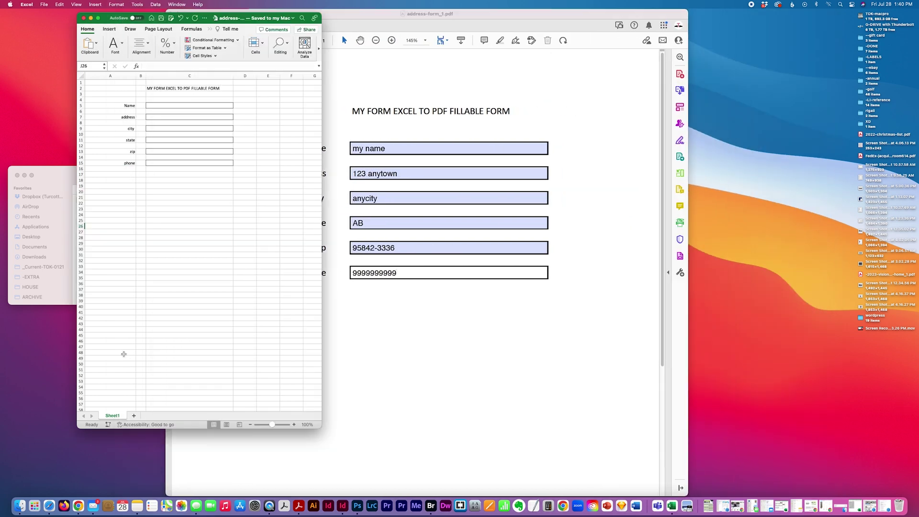
left_click(60, 172)
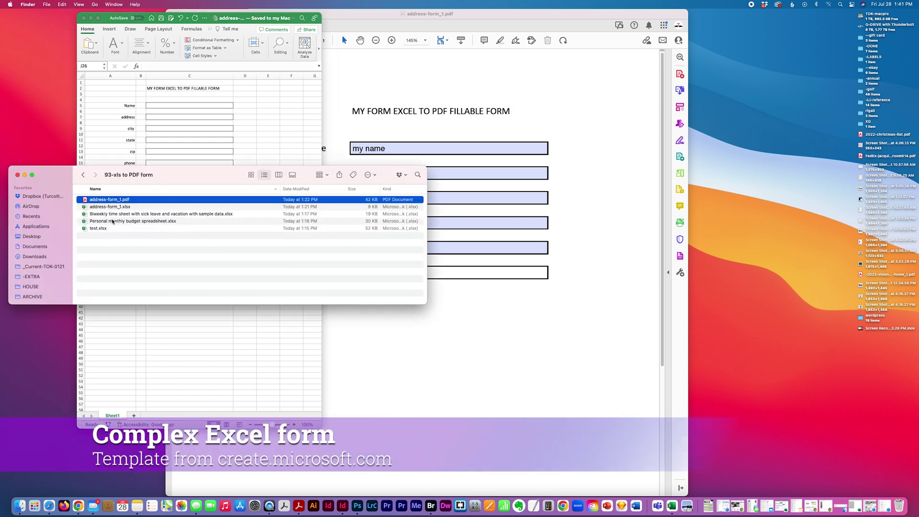
left_click(82, 214)
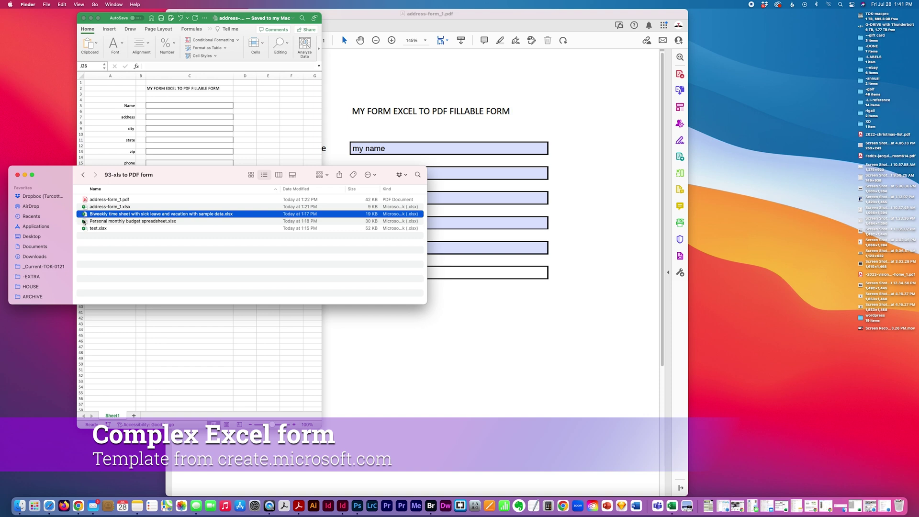
left_click(84, 221)
right_click(86, 222)
Open the budget spreadsheet with Microsoft Excel and move and resize its window beside the address form
mouse_move(93, 236)
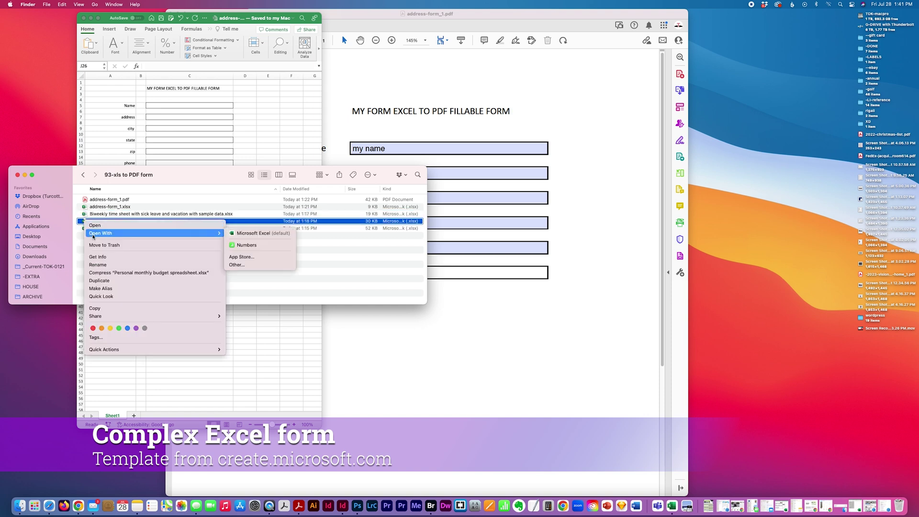
left_click(254, 233)
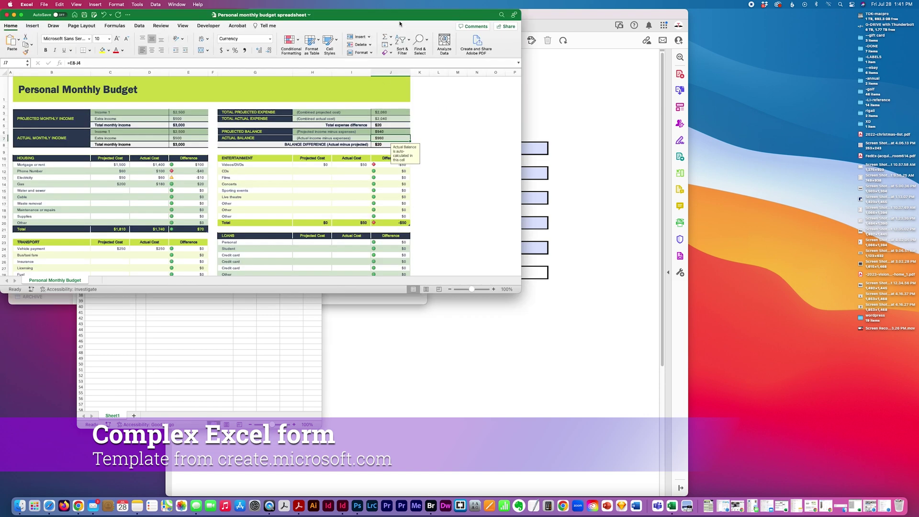
left_click_drag(404, 23, 576, 23)
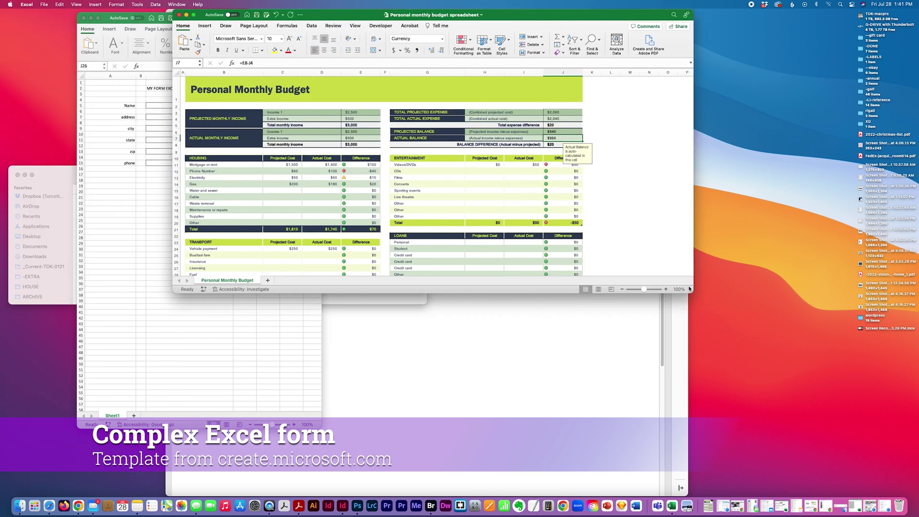
left_click_drag(690, 288, 700, 481)
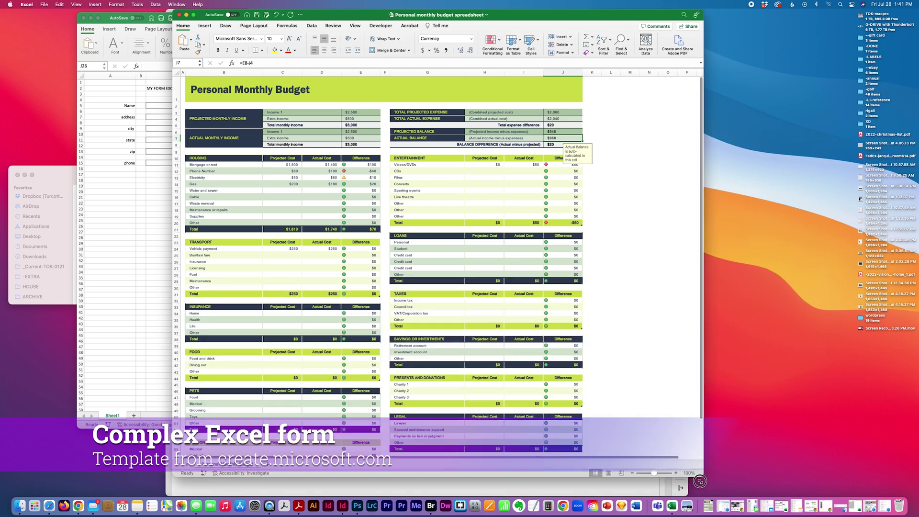
left_click_drag(604, 18, 704, 18)
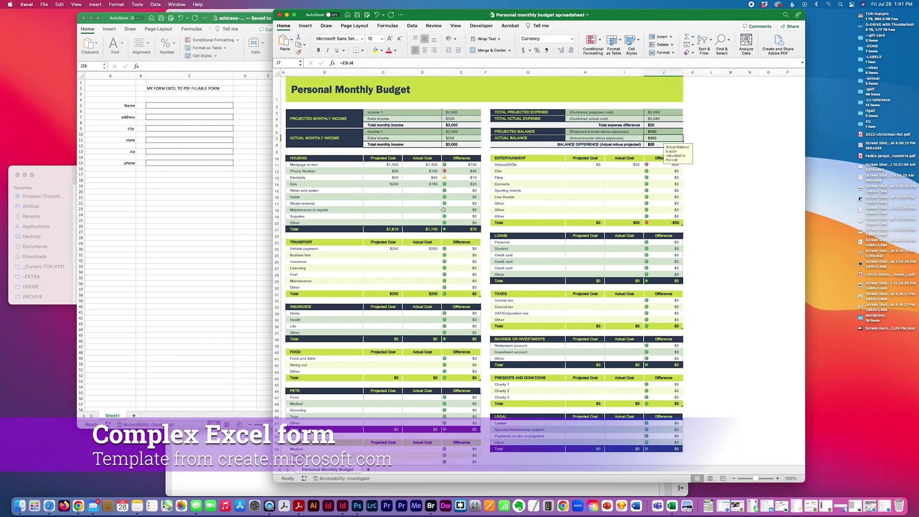
scroll(443, 210, "down", 5)
scroll(444, 210, "up", 5)
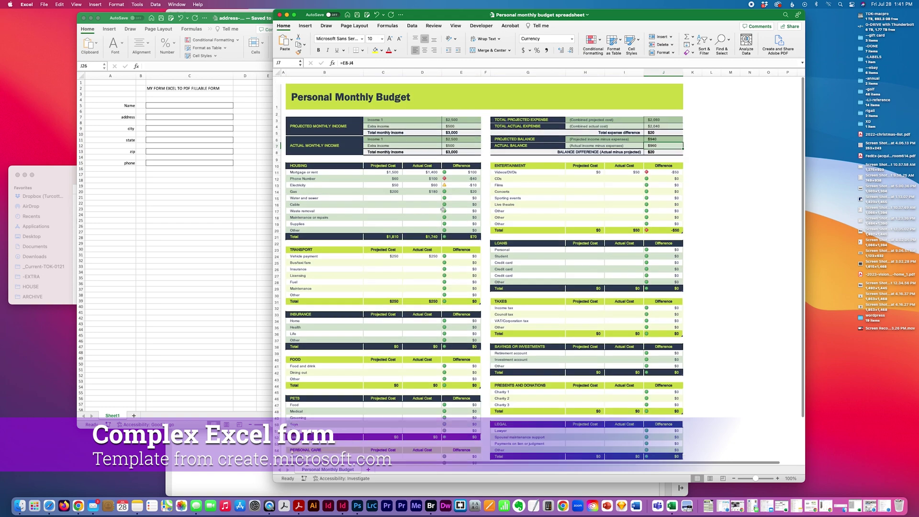
left_click_drag(672, 15, 737, 4)
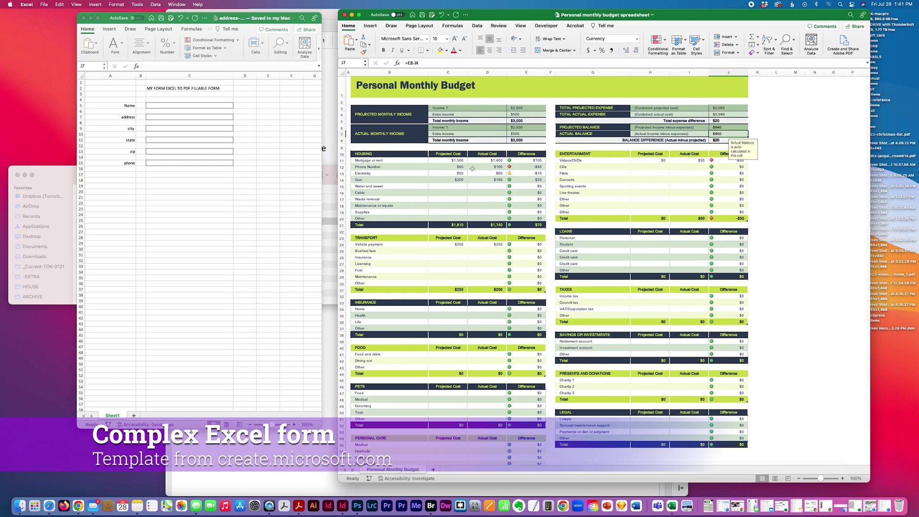
Clear the cost values from the Housing, Transport, Insurance, Food, Pets and Personal Care tables
left_click_drag(455, 160, 524, 219)
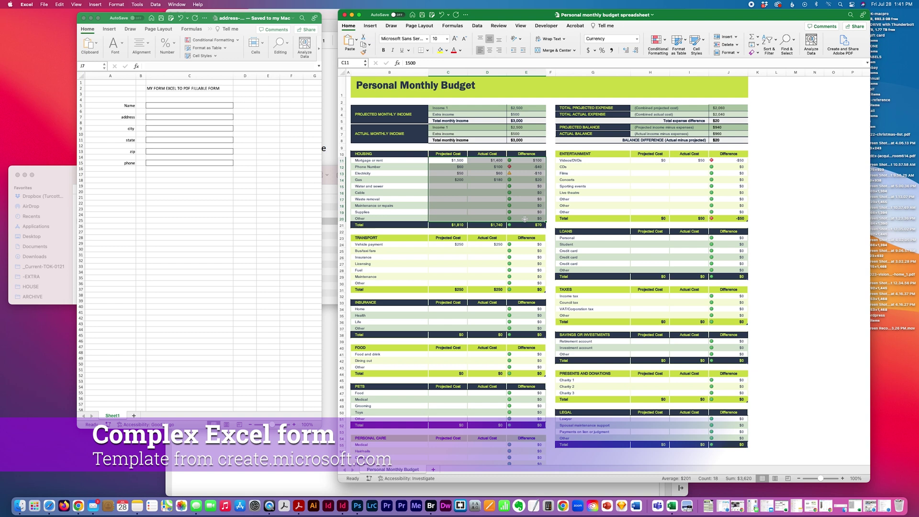
key("Delete")
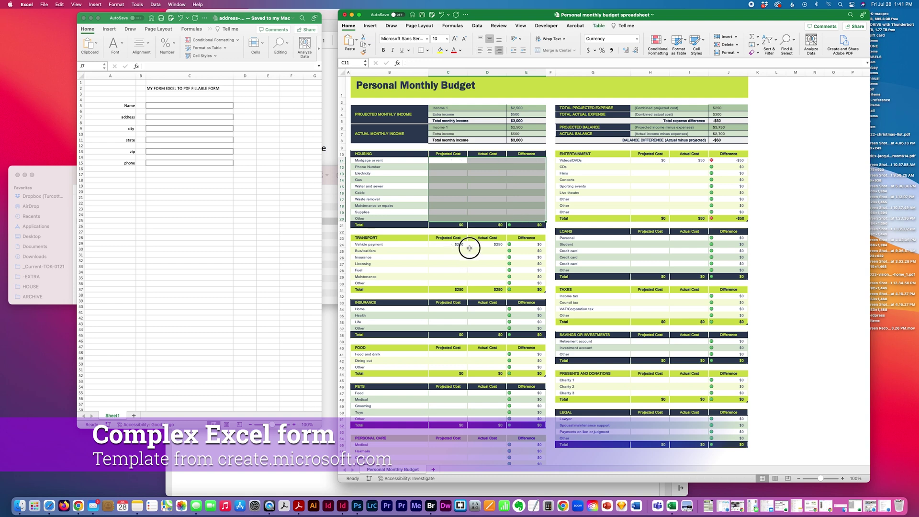
left_click_drag(457, 245, 536, 289)
key("Delete")
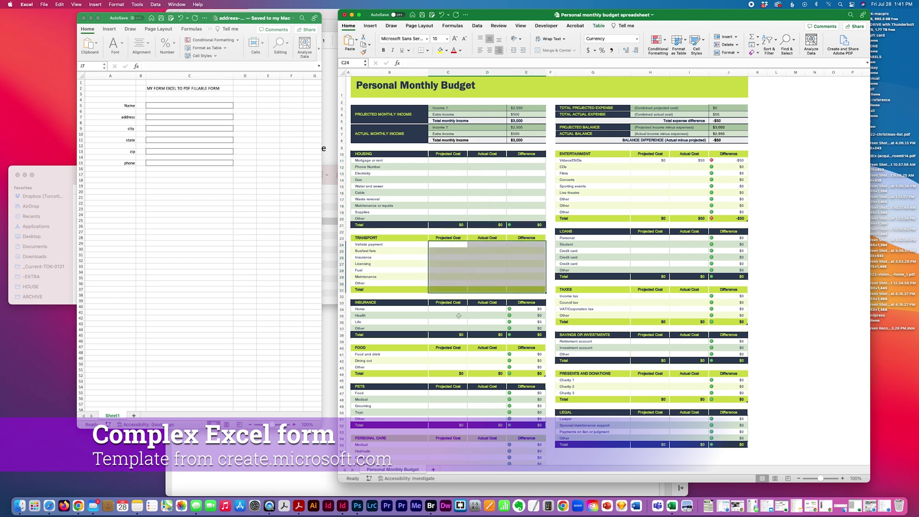
left_click_drag(456, 309, 524, 333)
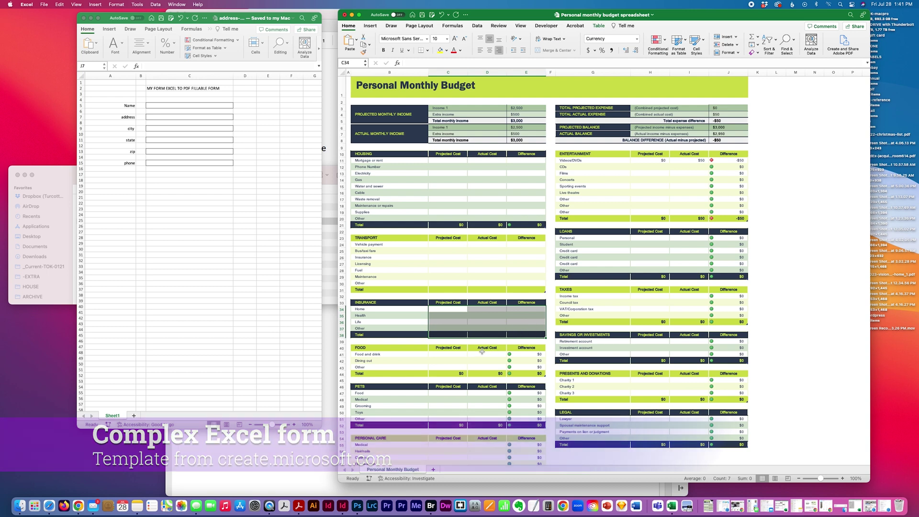
key("Delete")
left_click_drag(457, 354, 520, 371)
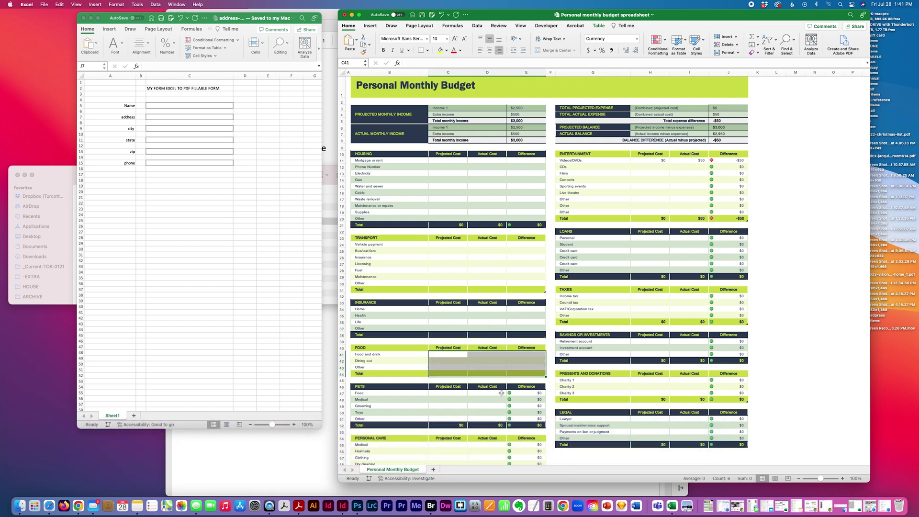
key("Delete")
left_click_drag(439, 392, 525, 425)
key("Delete")
left_click_drag(443, 445, 525, 435)
key("Delete")
Clear the Entertainment (H11:J20), Loans (H23:J28) and Taxes (H32:J36) cost values
left_click_drag(651, 106, 722, 386)
left_click(714, 313)
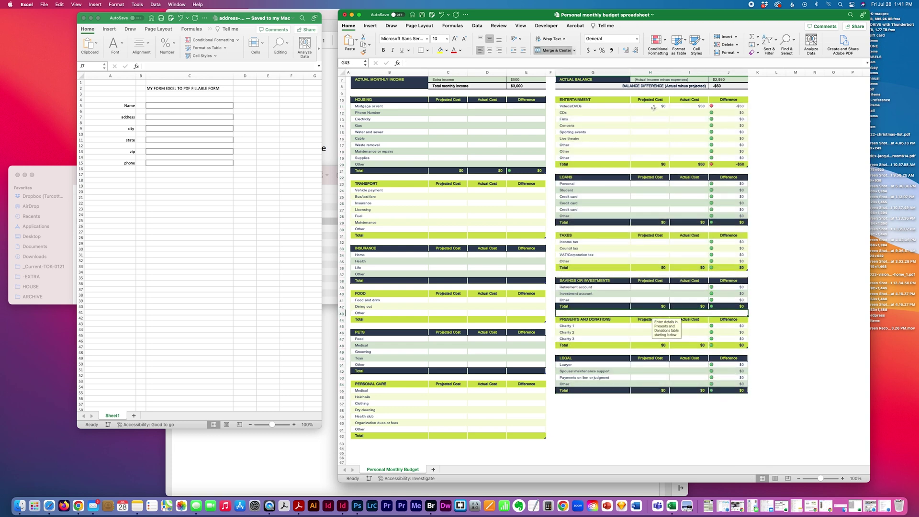
left_click_drag(653, 106, 723, 166)
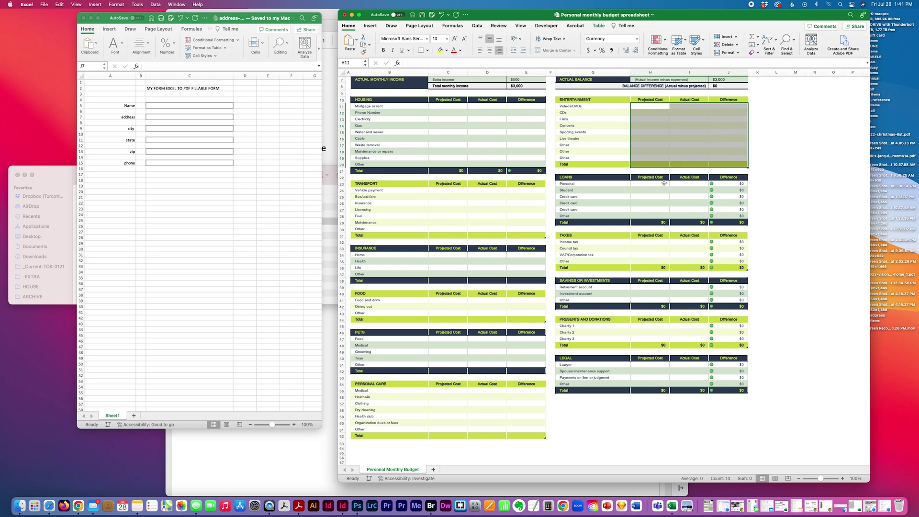
key("Delete")
left_click_drag(651, 184, 721, 221)
key("Delete")
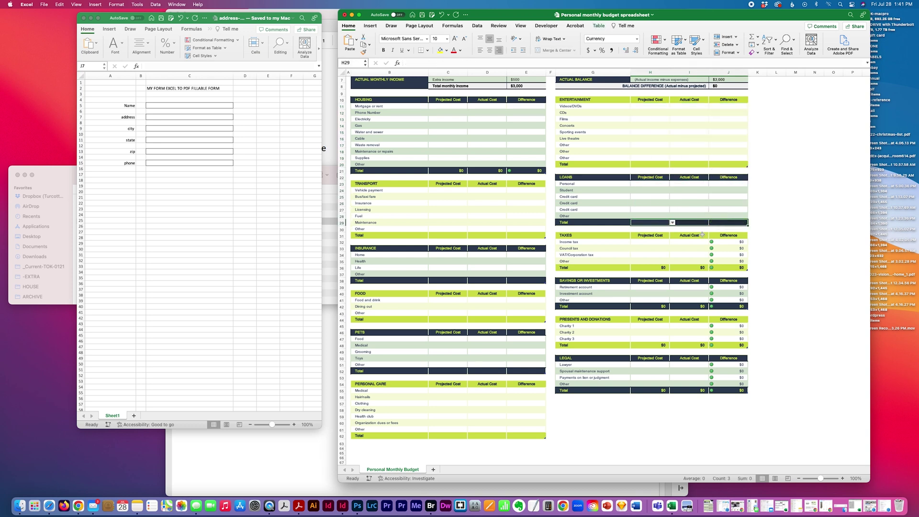
key("Delete")
left_click_drag(646, 242, 733, 266)
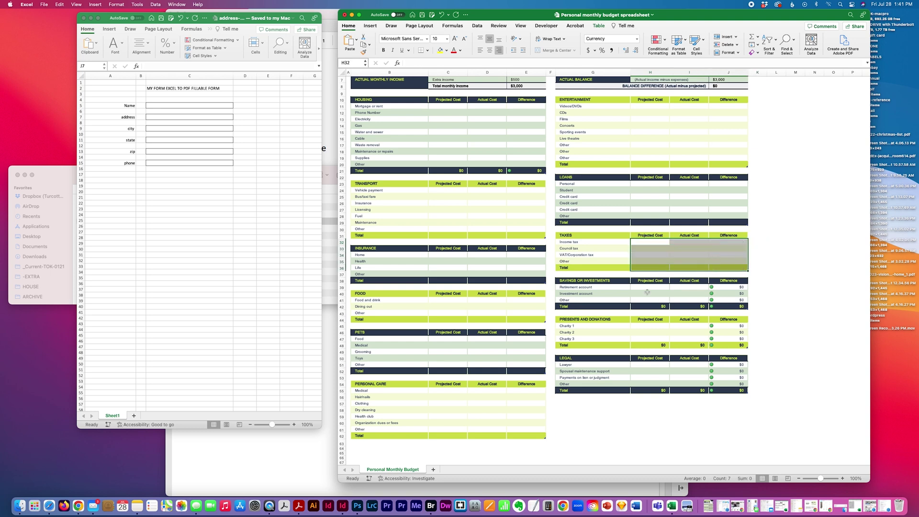
key("Delete")
Clear the Savings, Presents and Donations, and Legal (H51:J55) blocks, then open Save As
left_click_drag(647, 287, 716, 305)
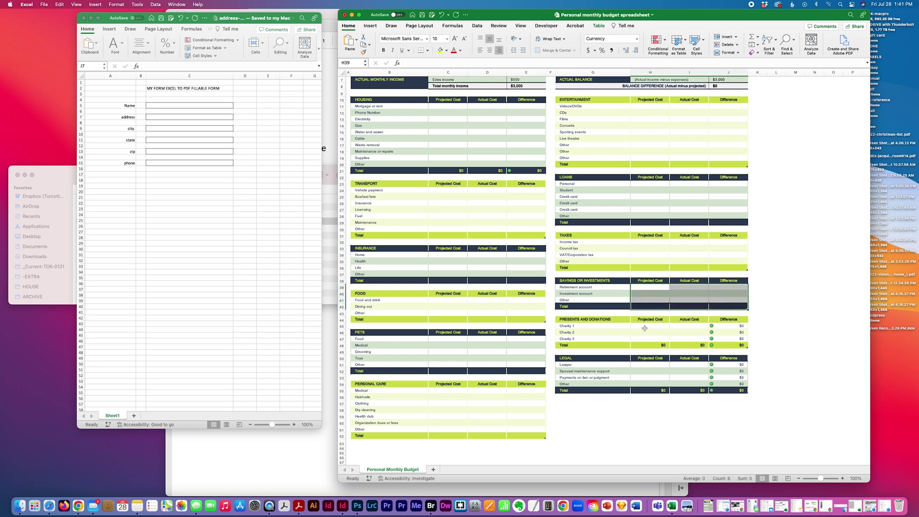
key("Delete")
left_click_drag(645, 328, 717, 345)
key("Delete")
left_click_drag(634, 366, 728, 390)
key("Delete")
left_click(769, 397)
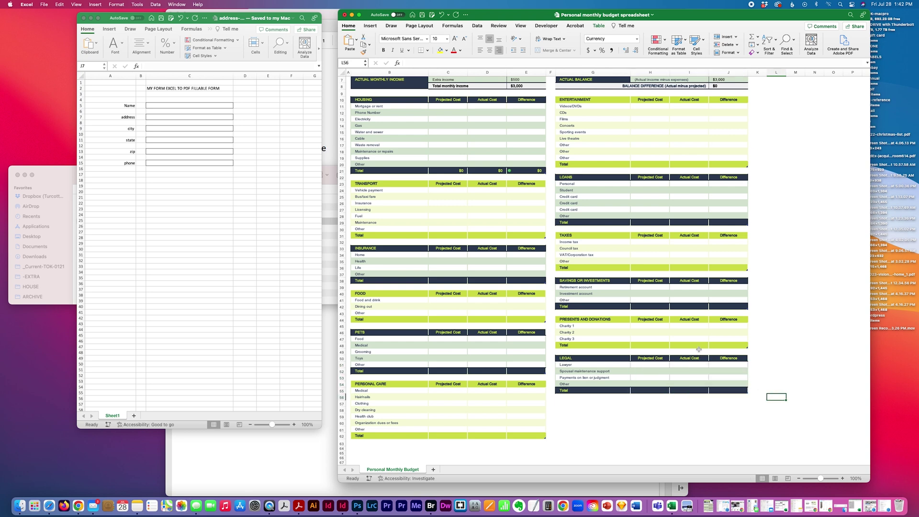
key("super+s")
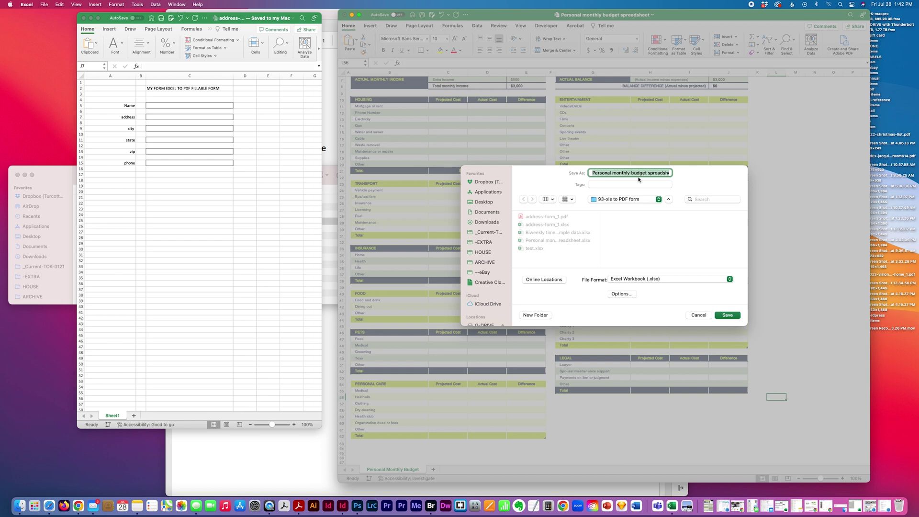
Save the workbook as budget_blank
type("budget_blank")
left_click(736, 315)
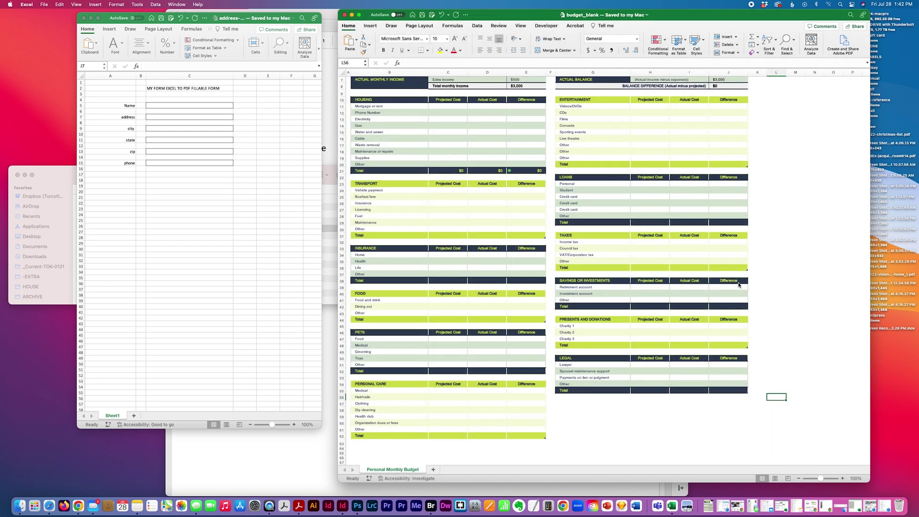
left_click_drag(738, 14, 627, 14)
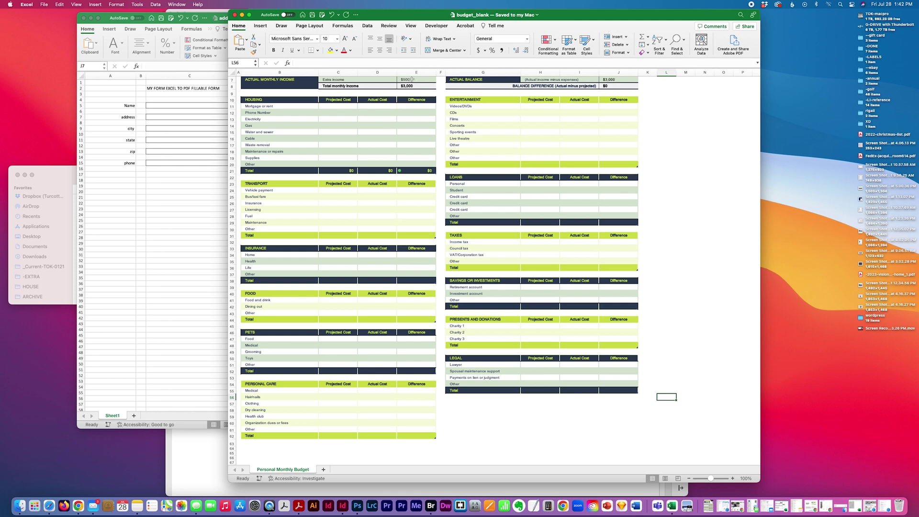
Clear the sample amounts in E7:E8 and J7:J8 and save the workbook
left_click_drag(407, 79, 408, 87)
key("Delete")
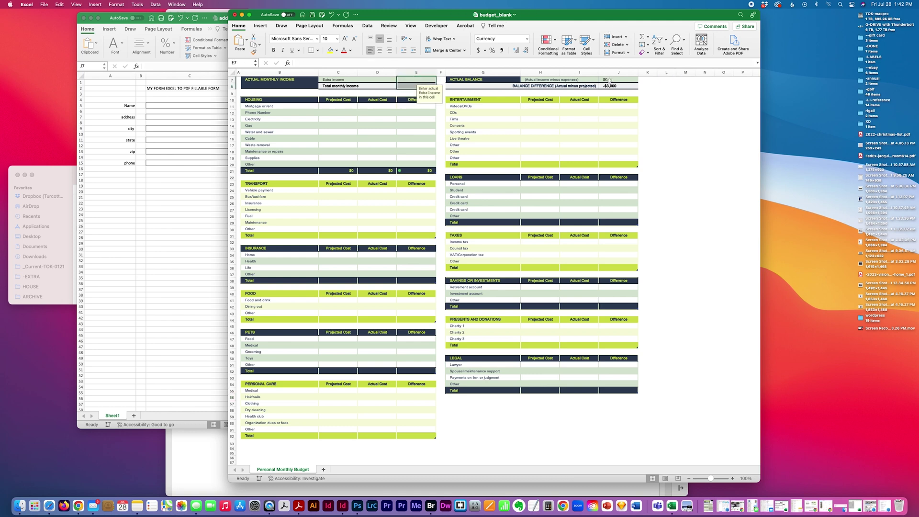
left_click_drag(615, 79, 616, 86)
left_click(685, 126)
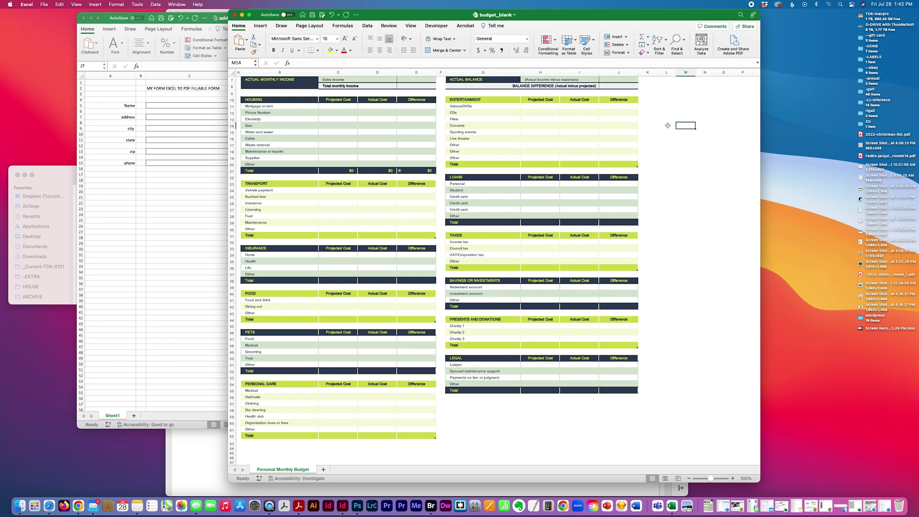
key("super+s")
Save the budget_blank workbook with the PDF file format to create budget_blank.pdf
left_click(42, 6)
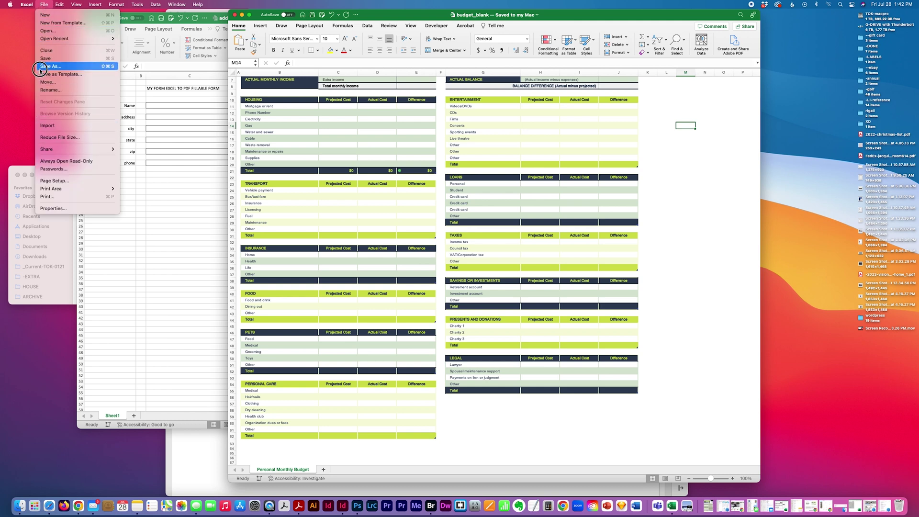
left_click(280, 233)
key("super+shift+s")
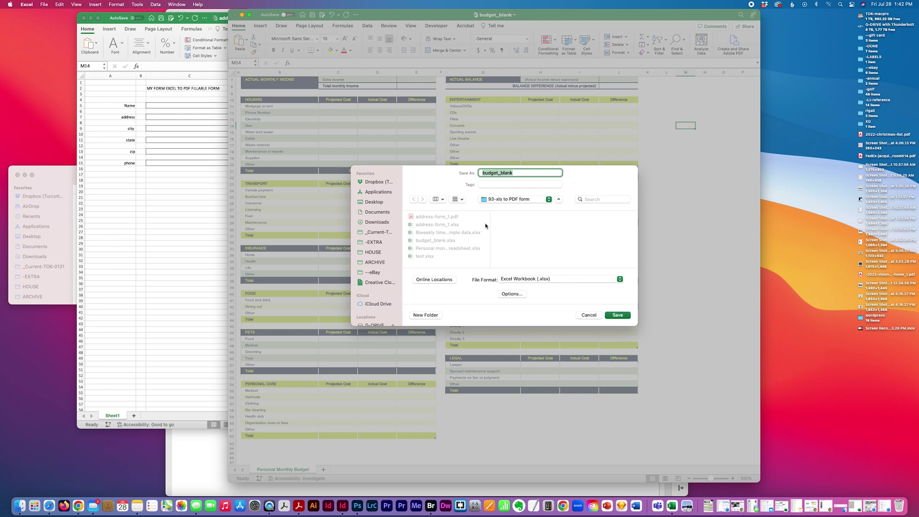
left_click(528, 277)
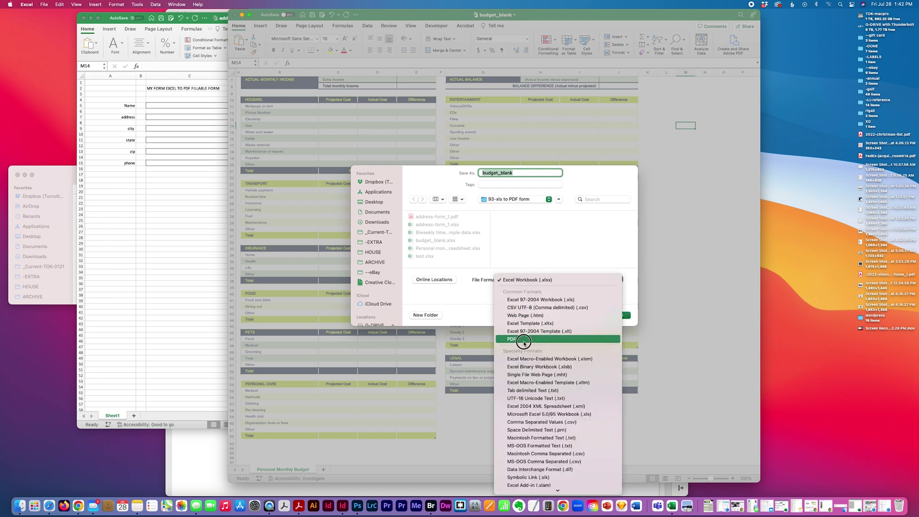
left_click(523, 339)
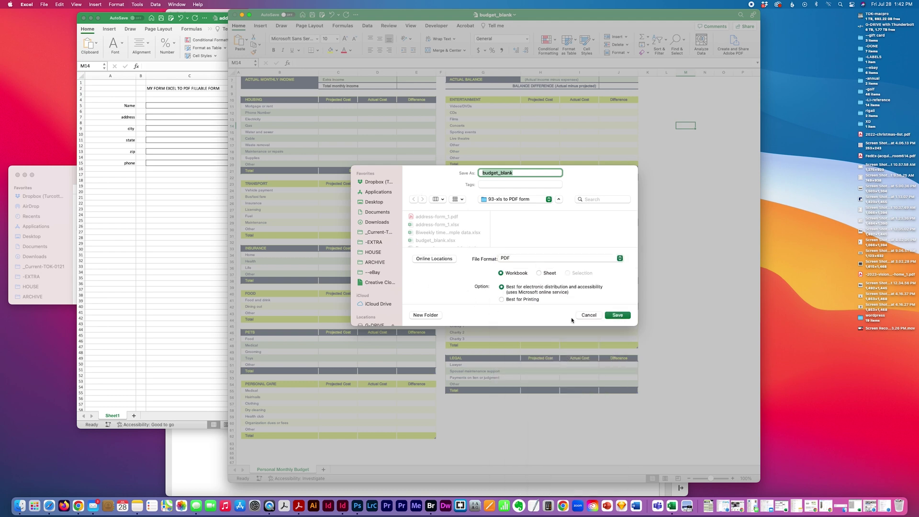
left_click(618, 316)
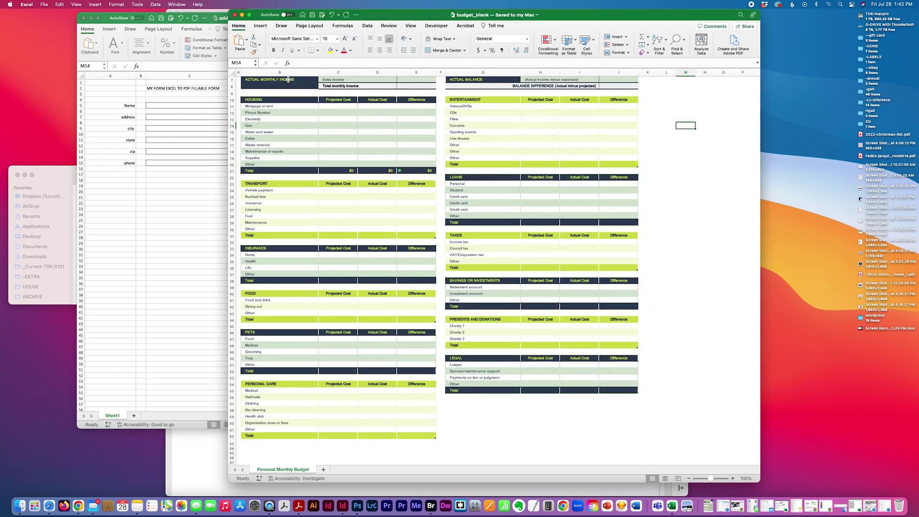
left_click(129, 230)
Open budget_blank.pdf in Acrobat, auto-detect its form fields with Prepare Form, and resize the window
left_click(65, 174)
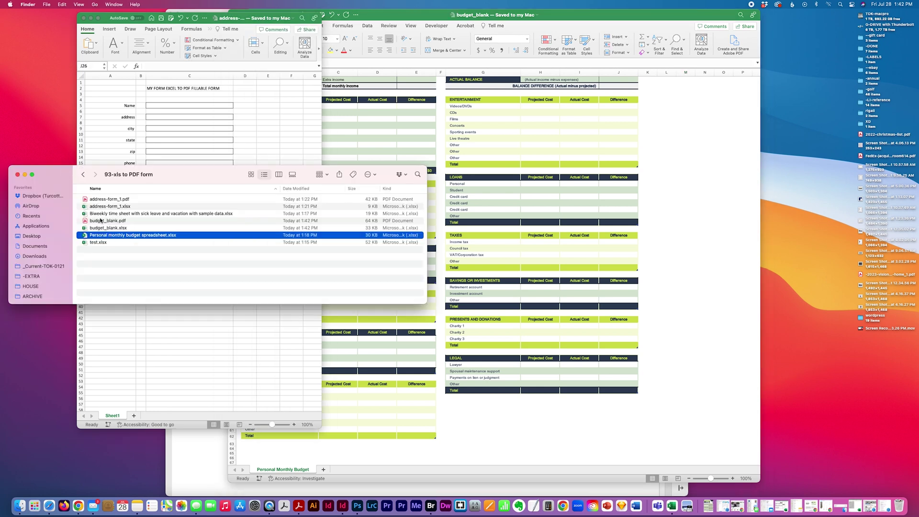
left_click(97, 221)
left_click_drag(85, 221, 297, 506)
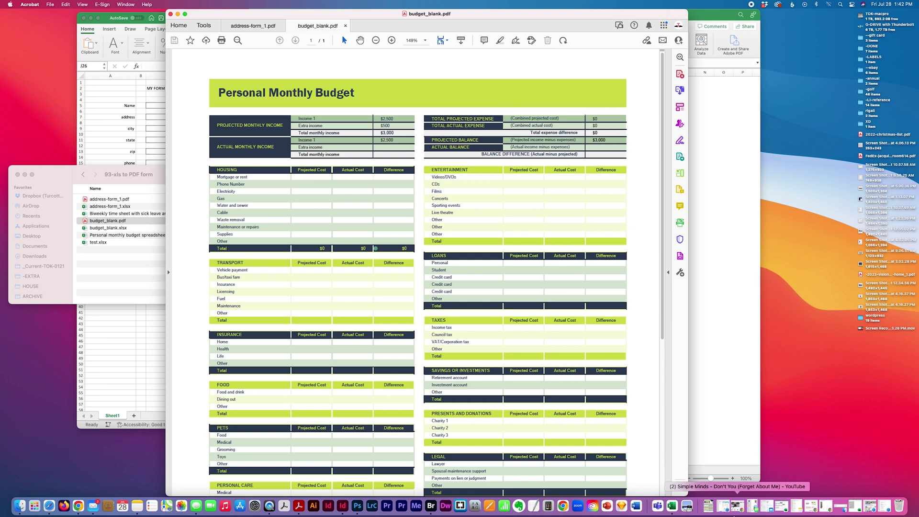
left_click(680, 255)
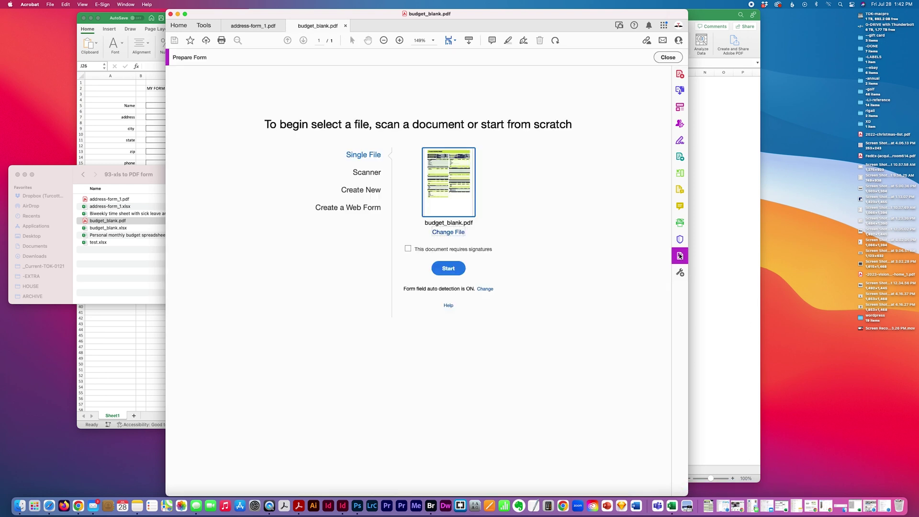
left_click(440, 270)
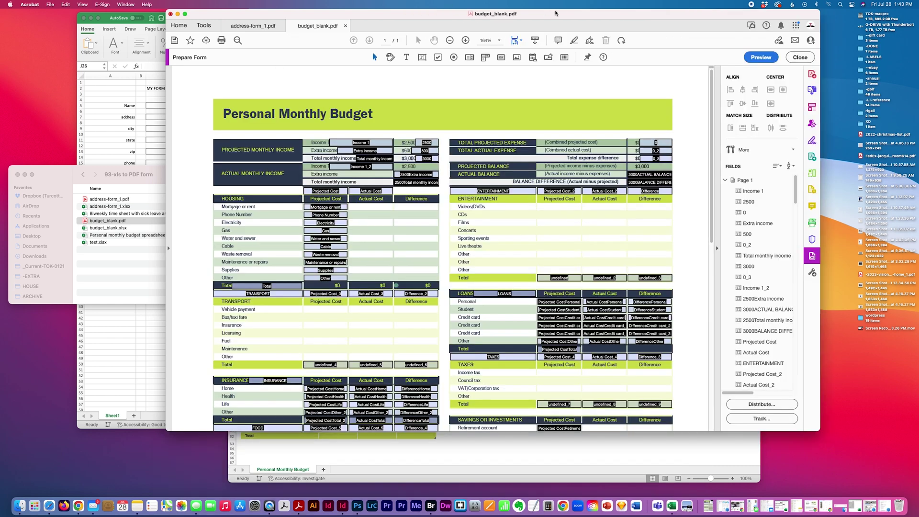
left_click_drag(555, 13, 473, 13)
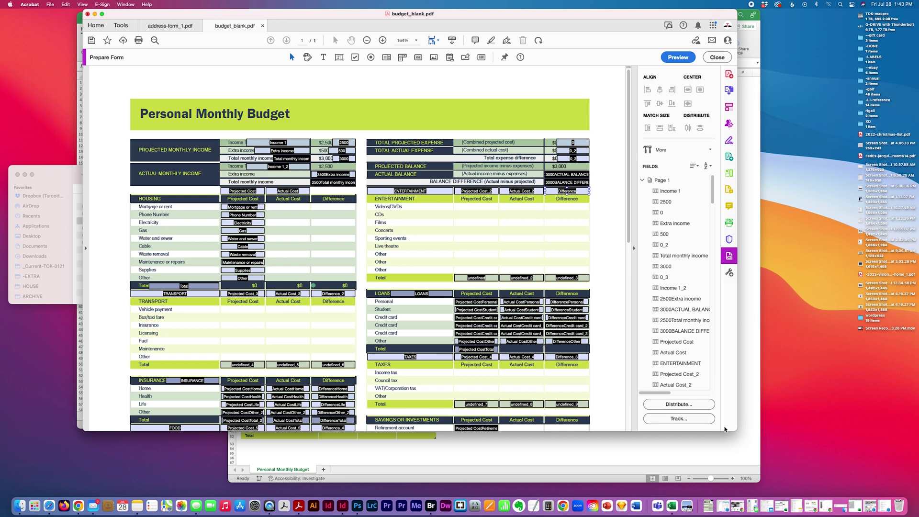
left_click_drag(734, 429, 618, 456)
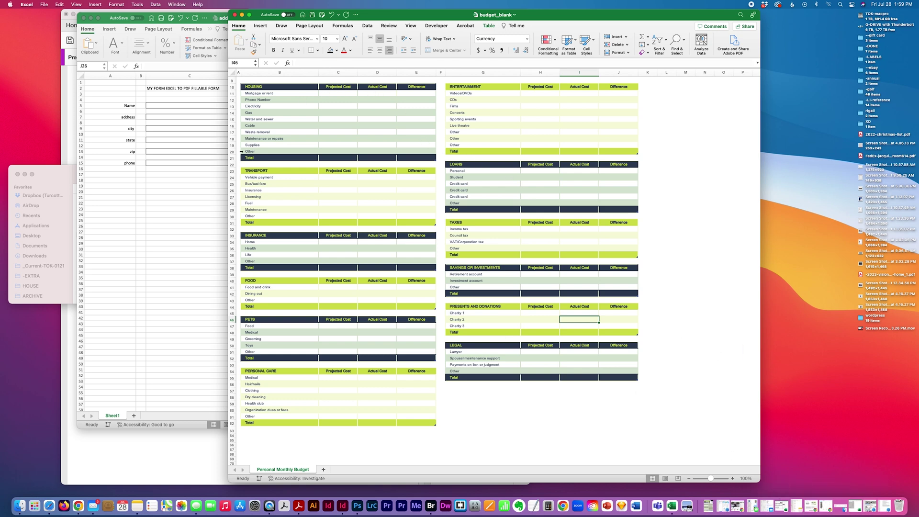
left_click(264, 178)
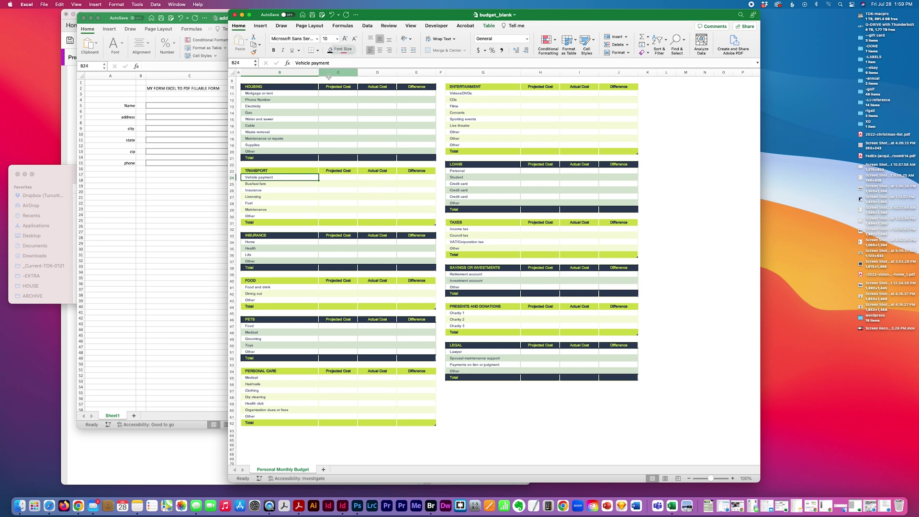
scroll(450, 153, "up", 5)
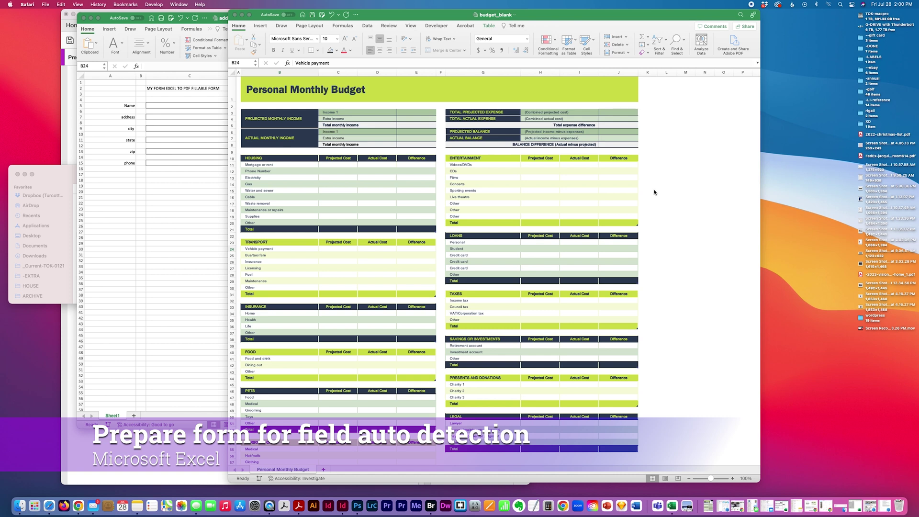
scroll(654, 192, "down", 3)
scroll(654, 192, "up", 3)
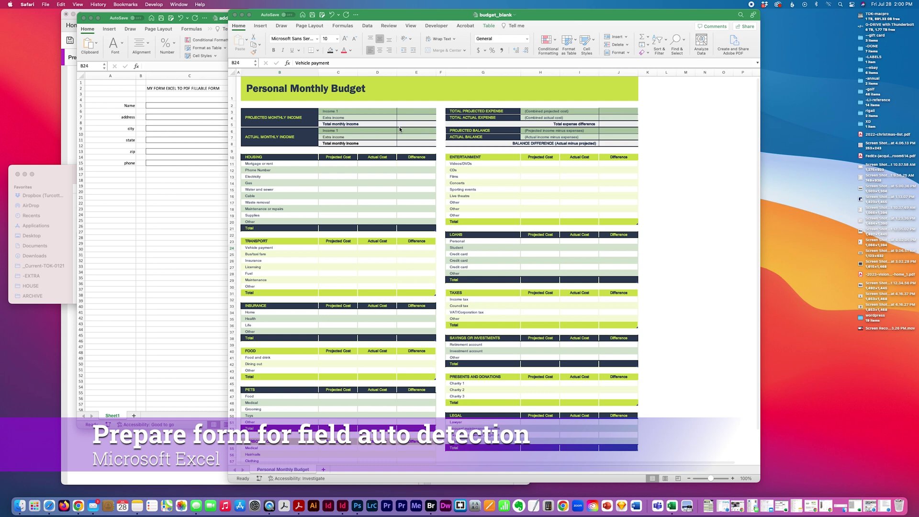
scroll(427, 120, "down", 3)
scroll(427, 120, "right", 1)
scroll(427, 129, "up", 3)
scroll(427, 129, "left", 1)
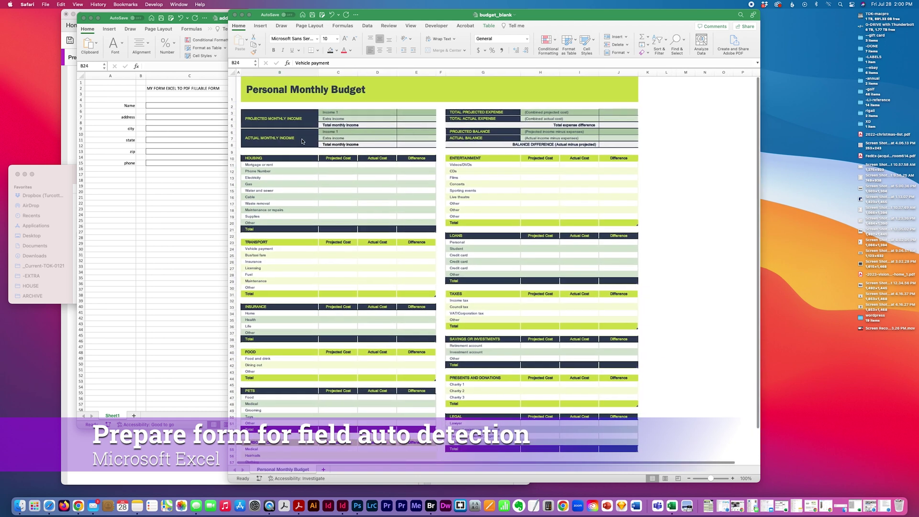
Remove the fill from E3:E8 and J3:J8 and give those cells all borders
left_click(407, 112)
left_click_drag(410, 113, 412, 144)
left_click_drag(334, 165, 419, 223)
left_click_drag(333, 251, 410, 297)
left_click_drag(338, 249, 415, 291)
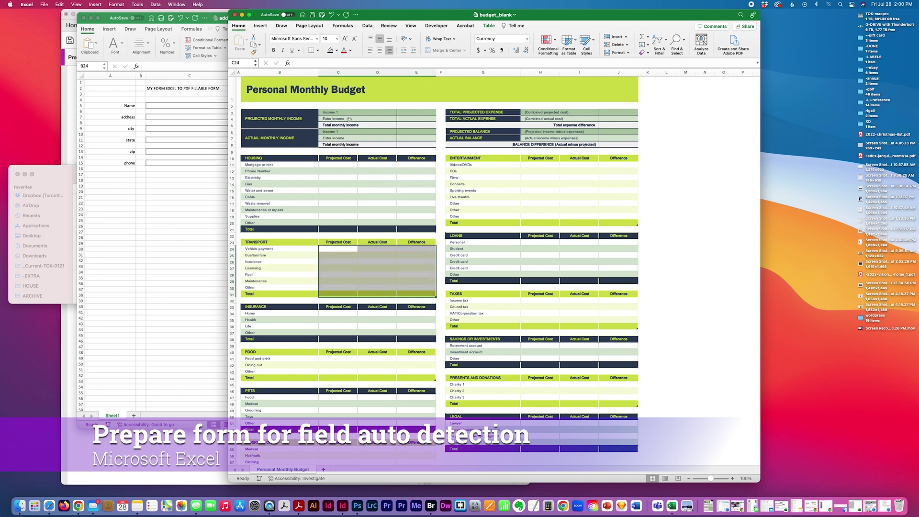
left_click_drag(407, 110, 407, 145)
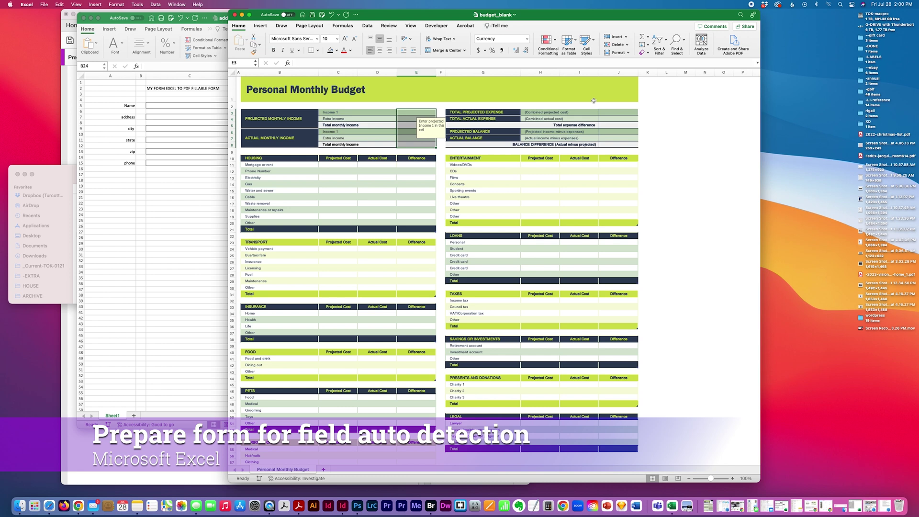
left_click_drag(603, 111, 596, 145)
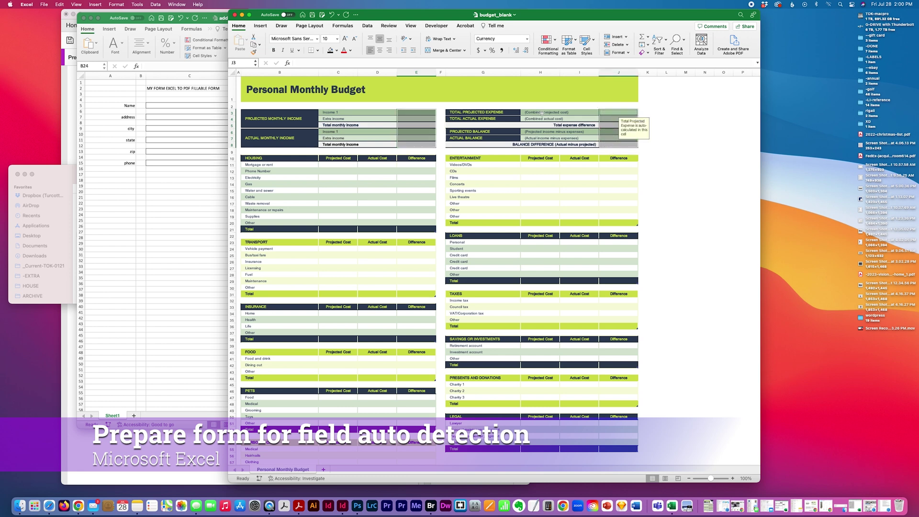
left_click(337, 51)
left_click(346, 67)
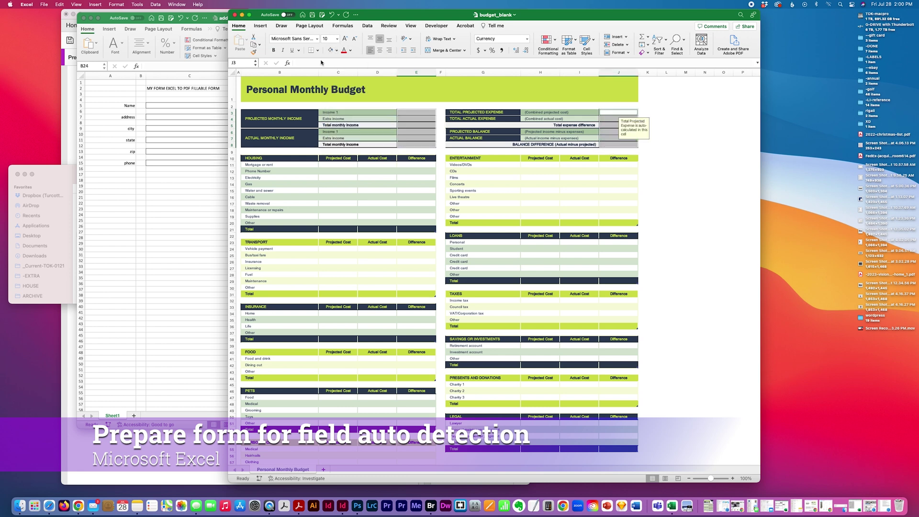
left_click(317, 50)
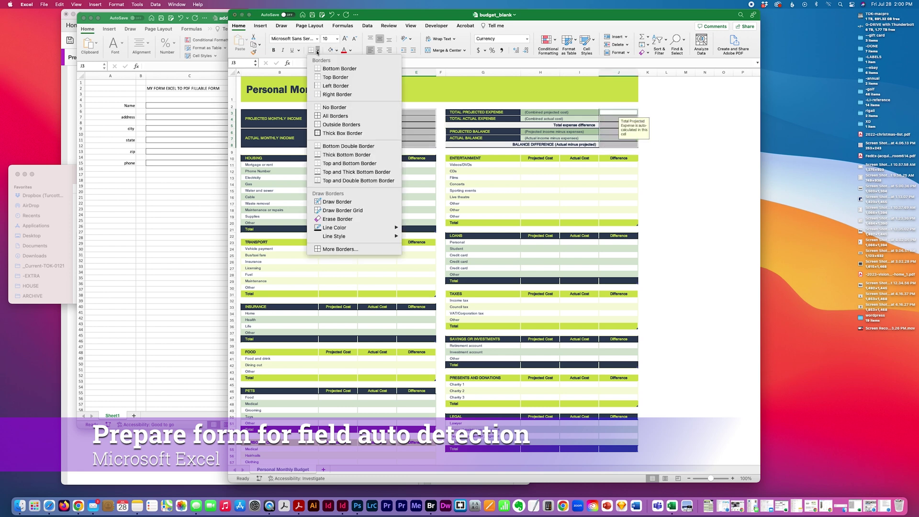
left_click(342, 116)
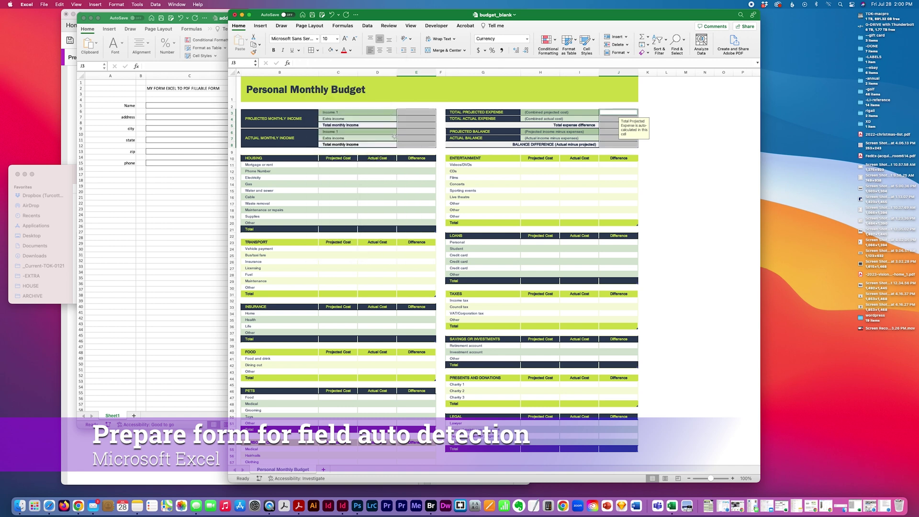
Give the income cells C3:D8 all borders and a lighter fill
left_click_drag(335, 112, 419, 141)
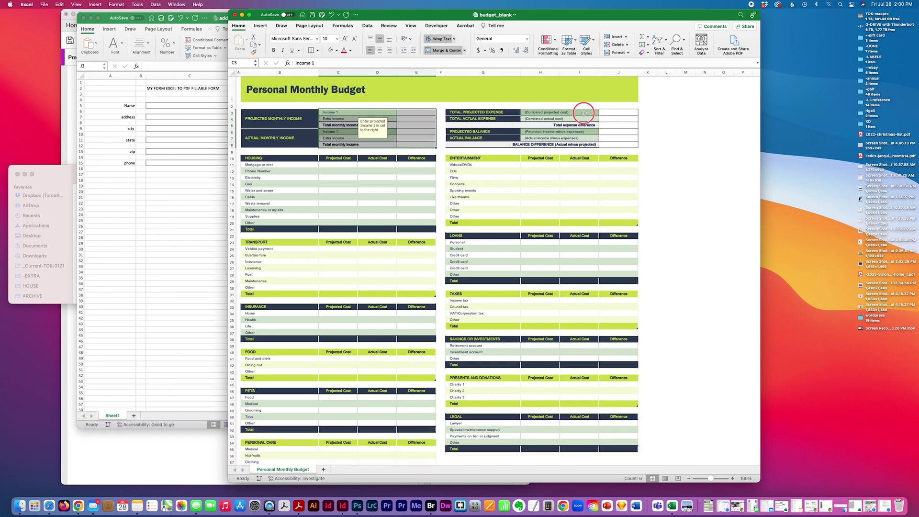
left_click_drag(582, 113, 604, 146)
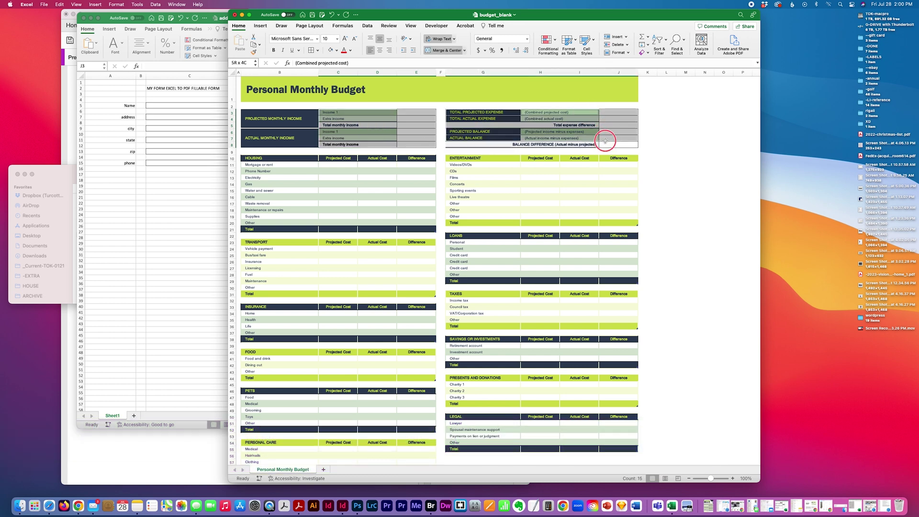
left_click_drag(335, 112, 412, 146)
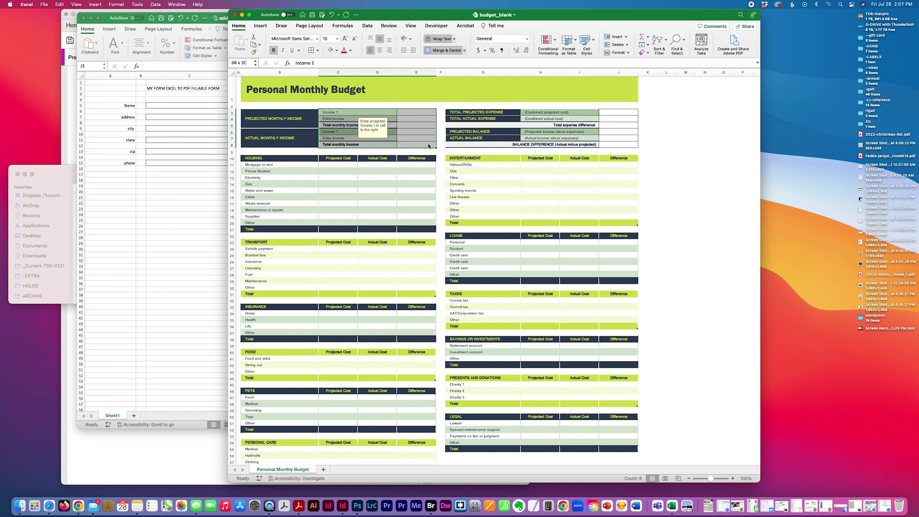
left_click(304, 122)
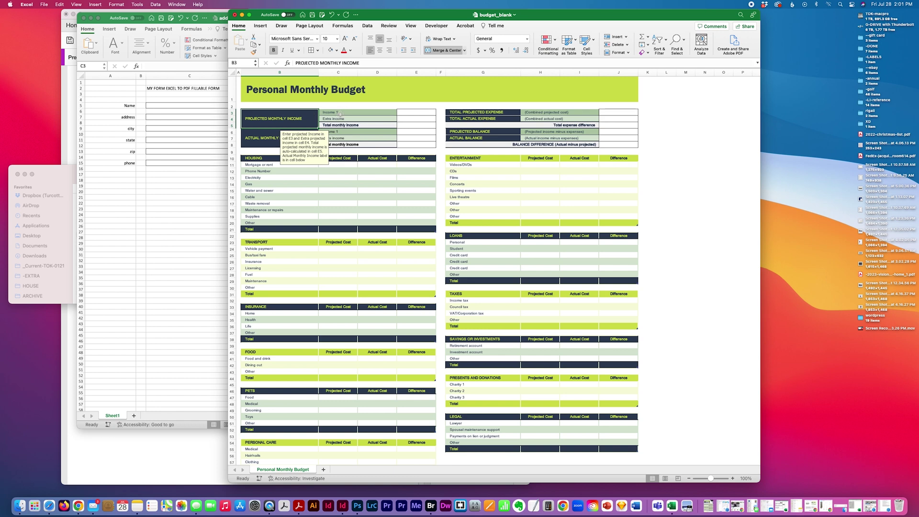
left_click_drag(340, 113, 373, 143)
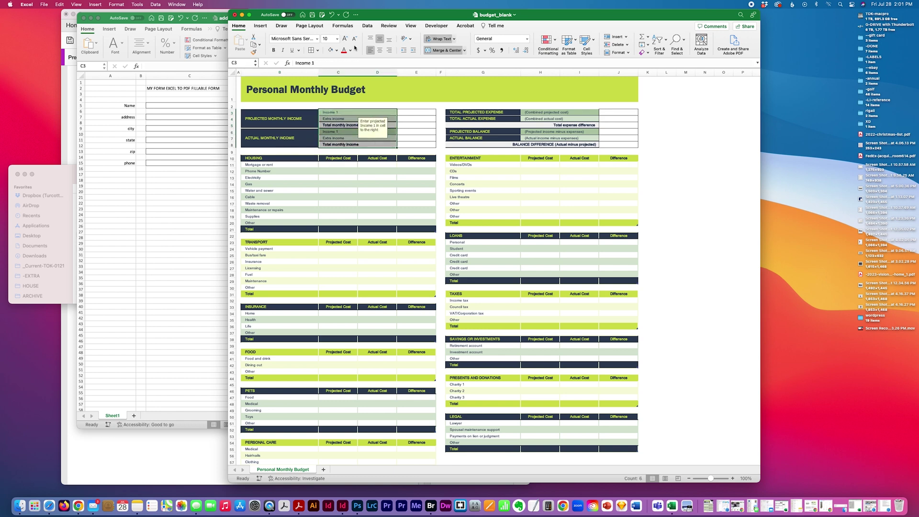
left_click(317, 51)
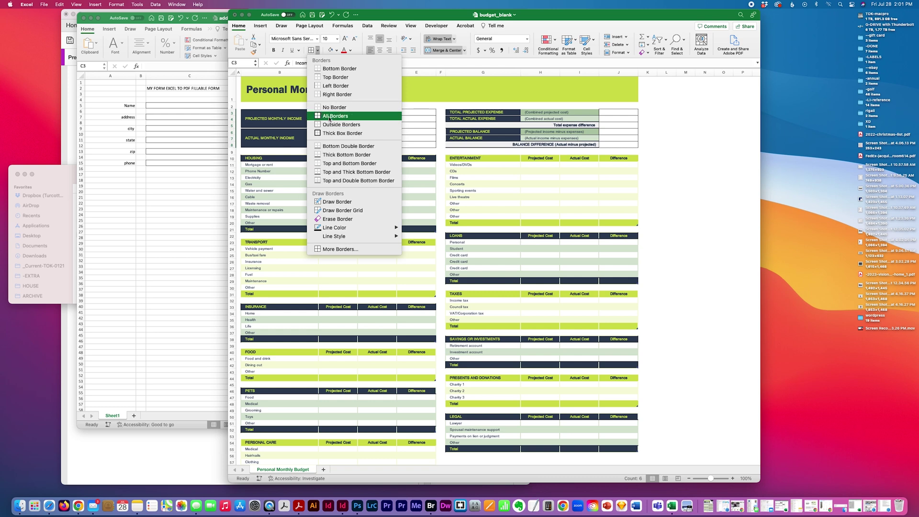
left_click(330, 116)
left_click(334, 53)
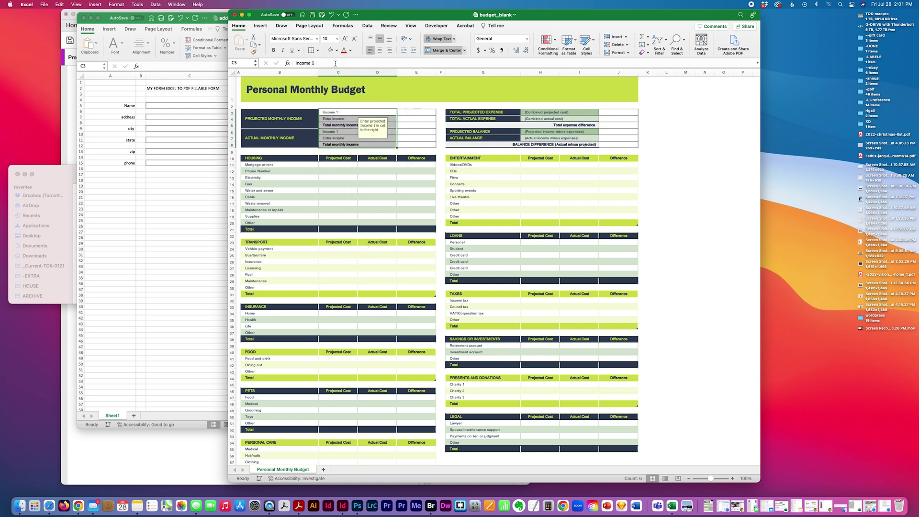
left_click(548, 120)
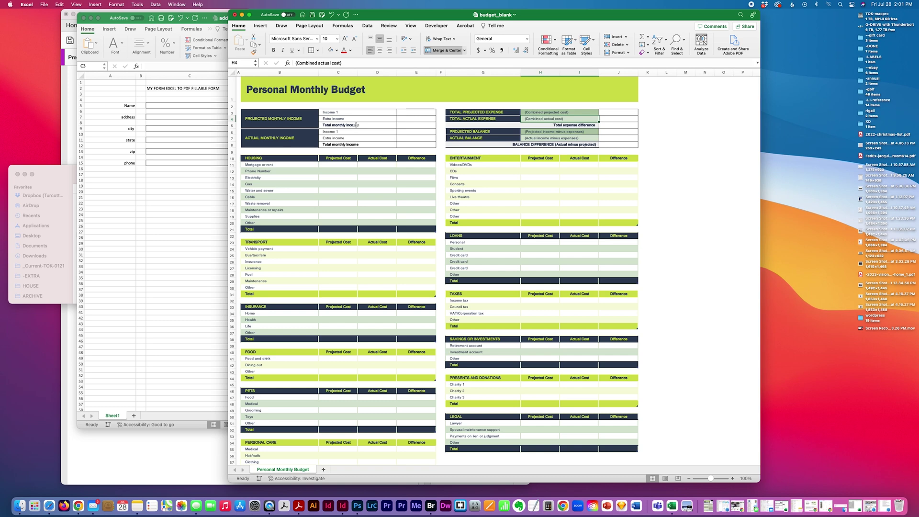
mouse_move(529, 114)
left_mouse_down()
mouse_move(534, 142)
mouse_move(550, 112)
mouse_move(509, 113)
mouse_move(541, 116)
mouse_move(529, 115)
left_mouse_up()
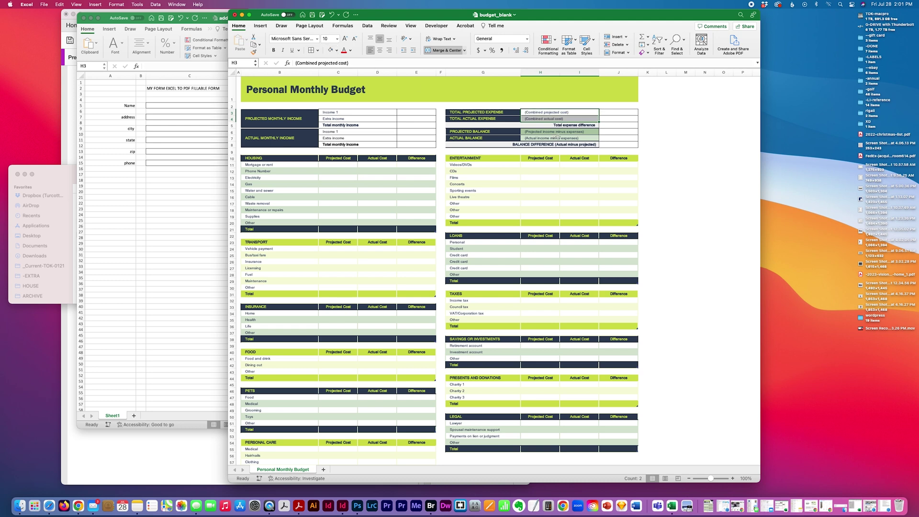
left_click_drag(559, 131, 555, 139)
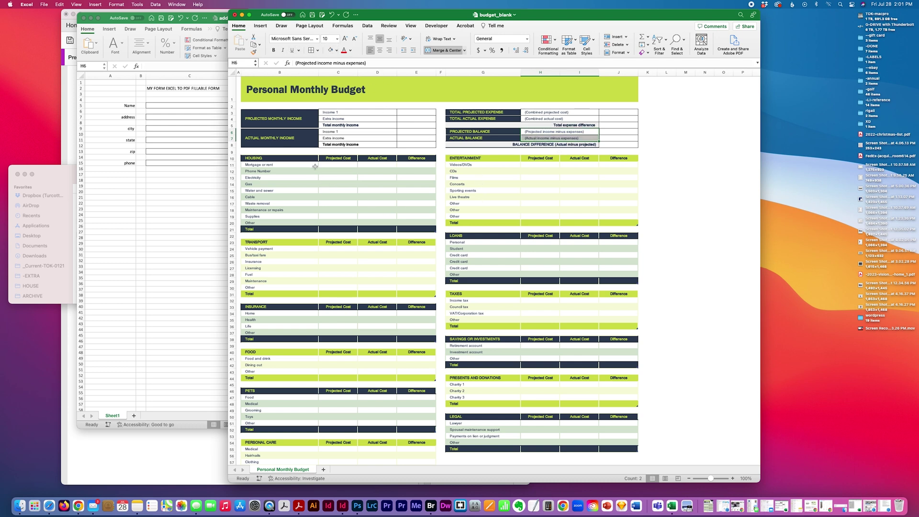
left_click_drag(272, 164, 411, 232)
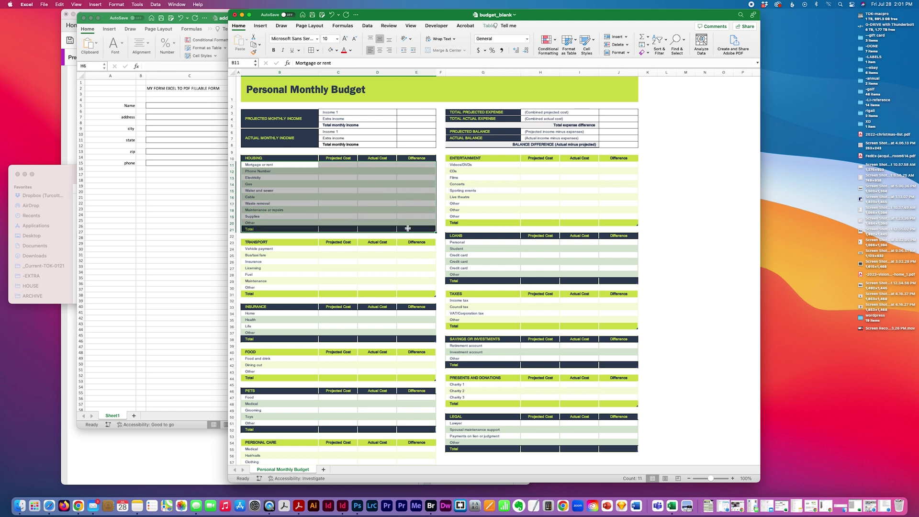
Set the Housing and Entertainment tables to No Fill
scroll(387, 78, "right", 1)
left_click(330, 50)
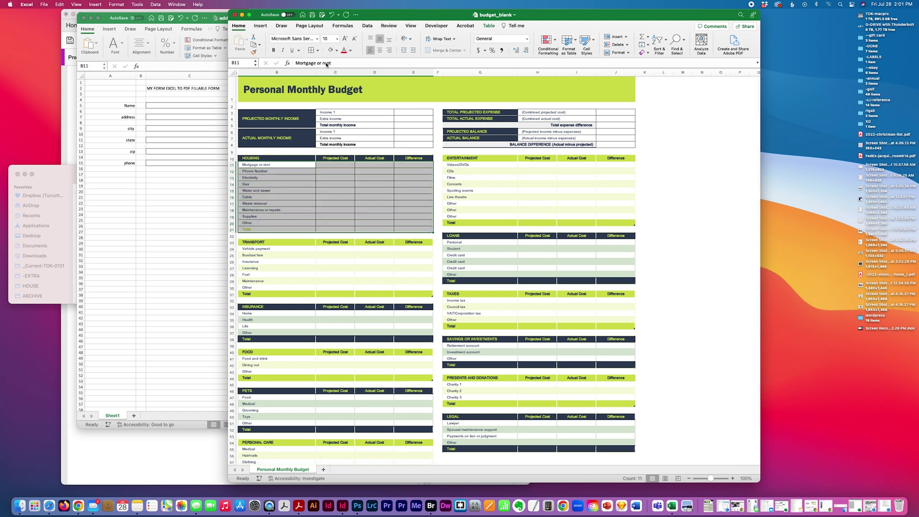
left_click(481, 172)
left_click_drag(478, 164, 601, 225)
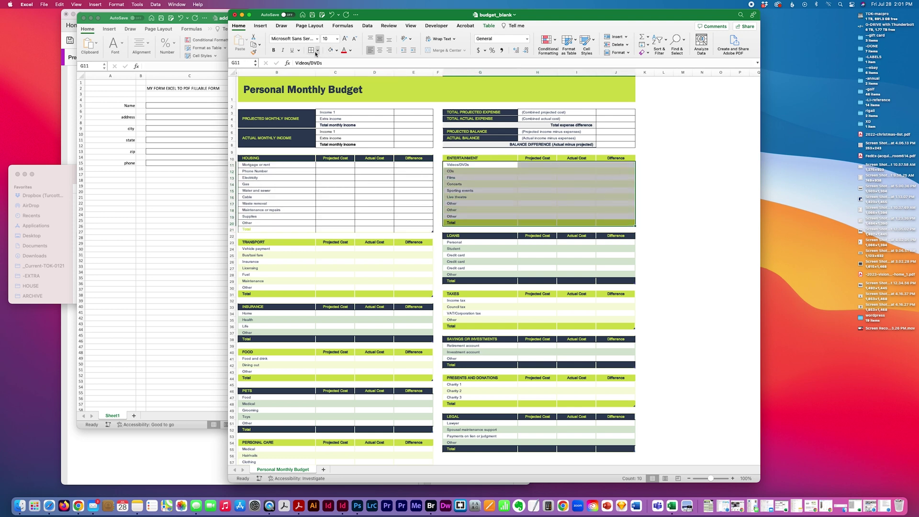
left_click(332, 51)
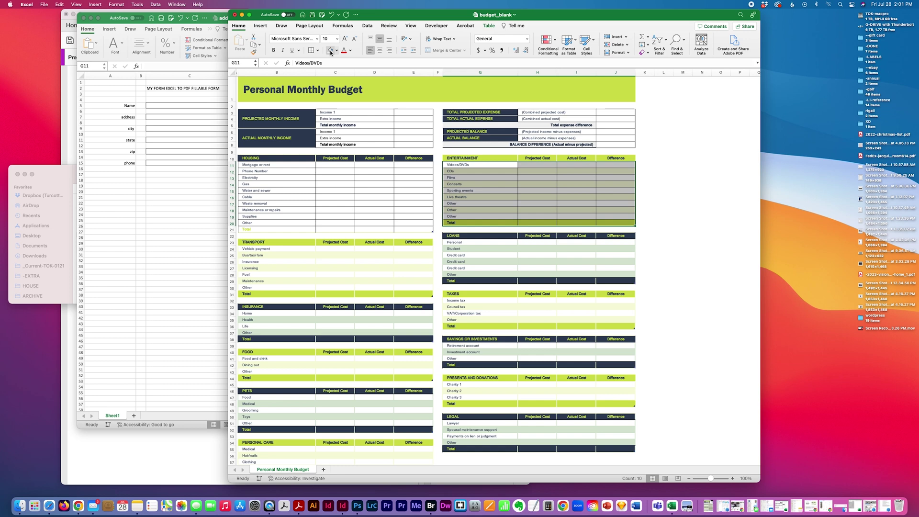
left_click(331, 51)
left_click(489, 221)
Make the Housing Total row text (B21:E21) black
scroll(333, 232, "left", 1)
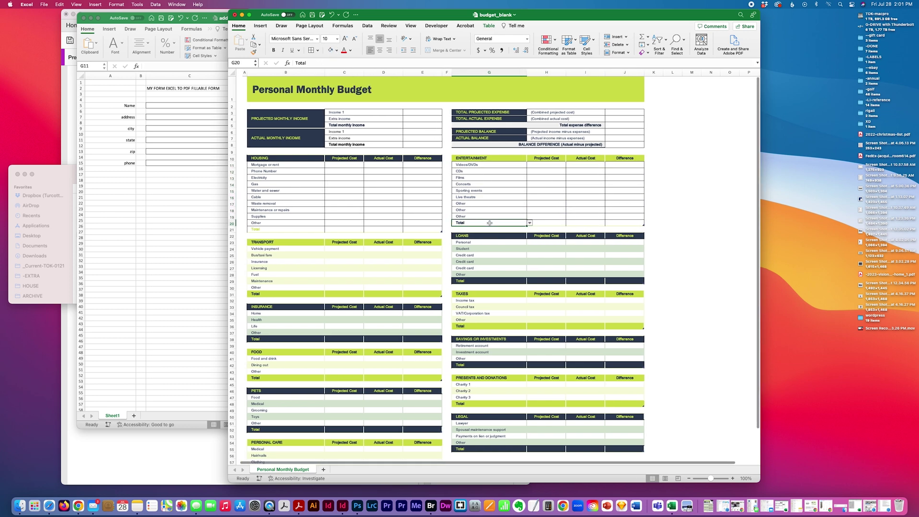
left_click(261, 230)
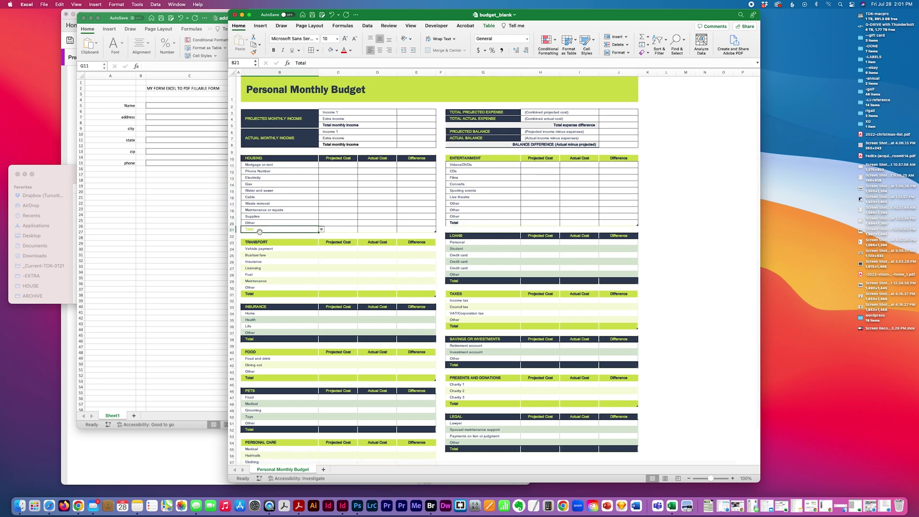
left_click(232, 230)
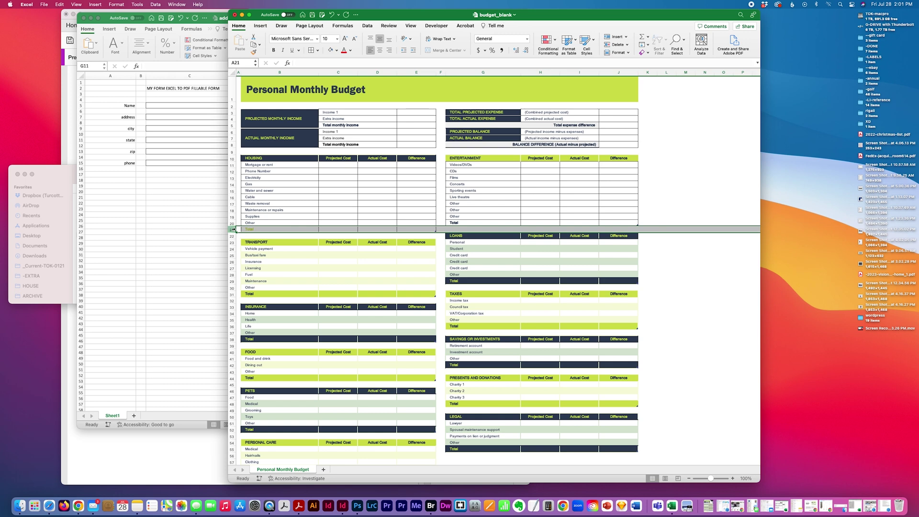
left_click_drag(251, 230, 414, 230)
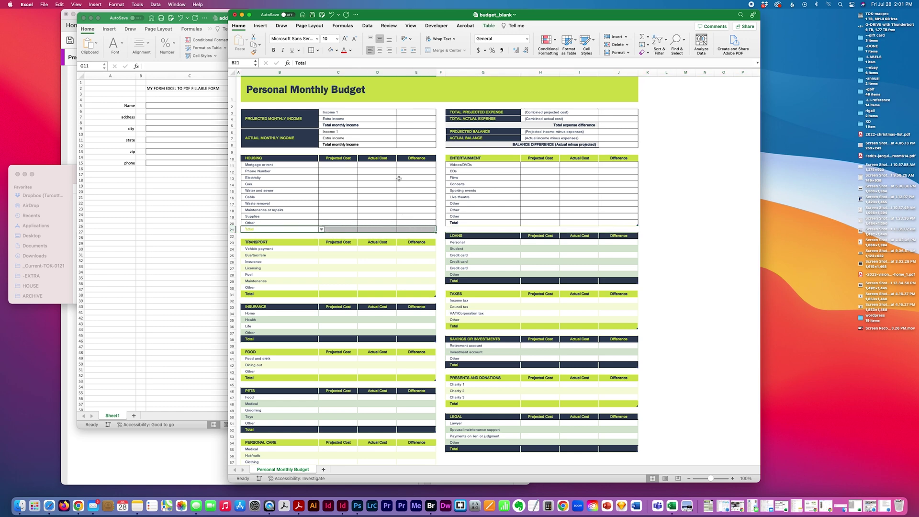
left_click(344, 50)
left_click(351, 53)
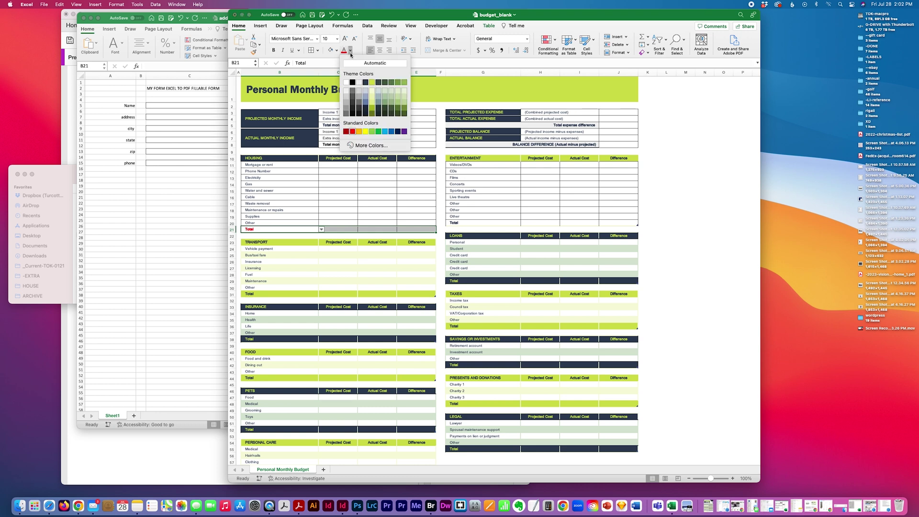
left_click(354, 64)
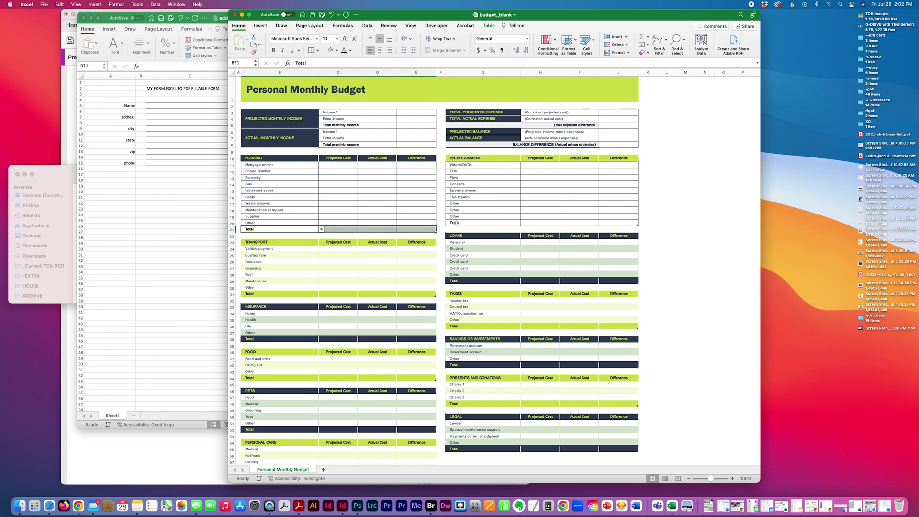
left_click_drag(456, 223, 623, 224)
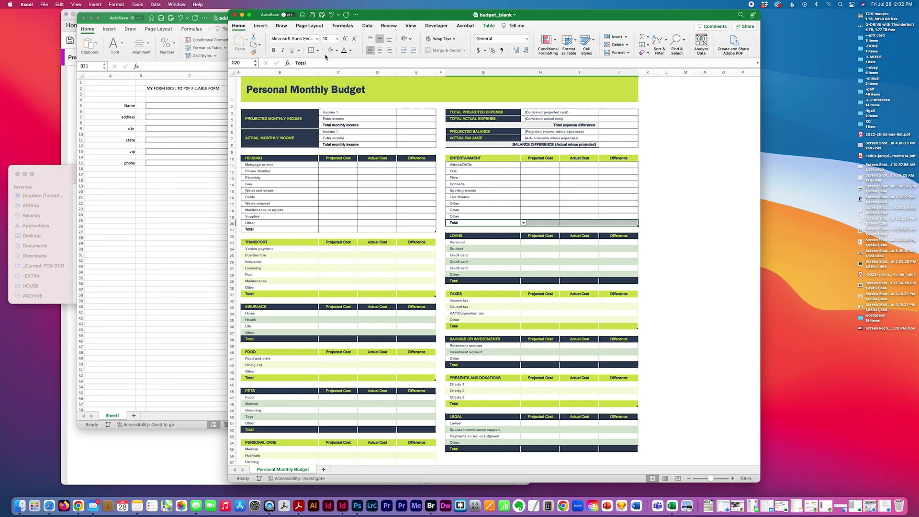
Remove the coloured fills from the Transport and Loans tables
left_click(484, 268)
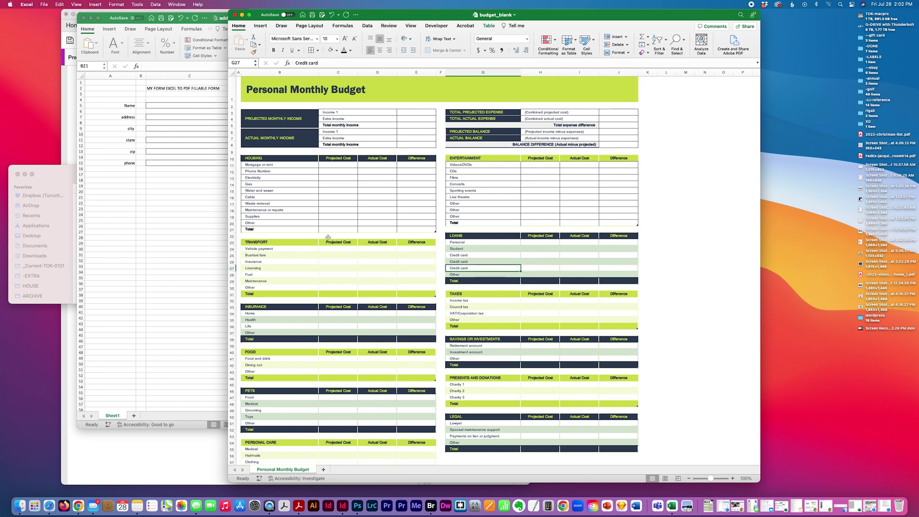
left_click_drag(271, 249, 400, 294)
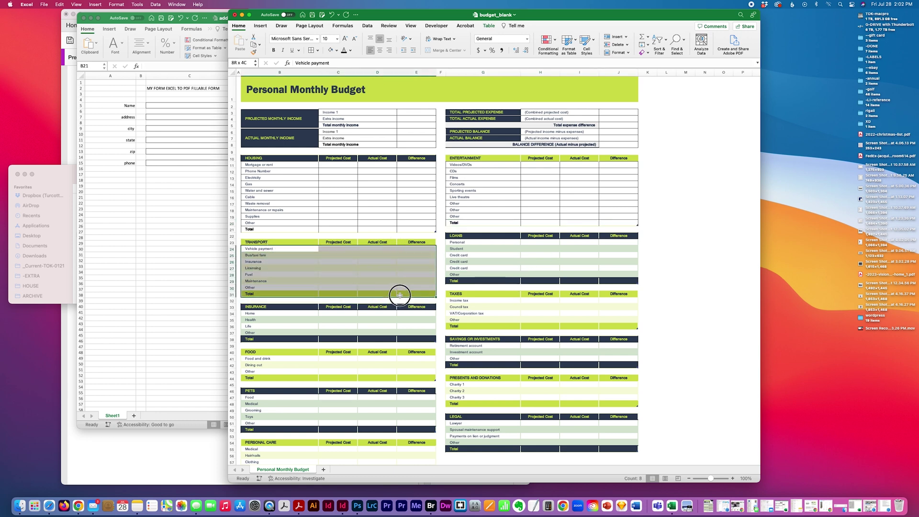
left_click(315, 54)
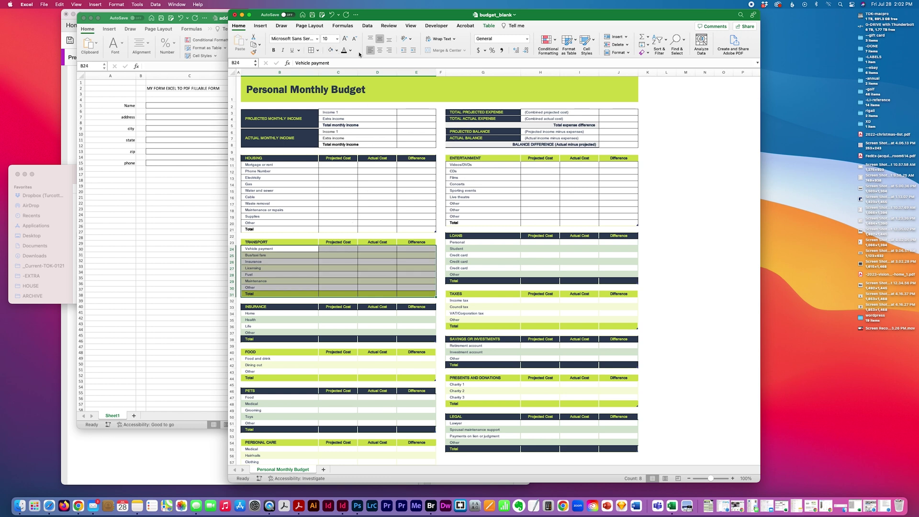
left_click(330, 50)
left_click_drag(456, 242, 611, 283)
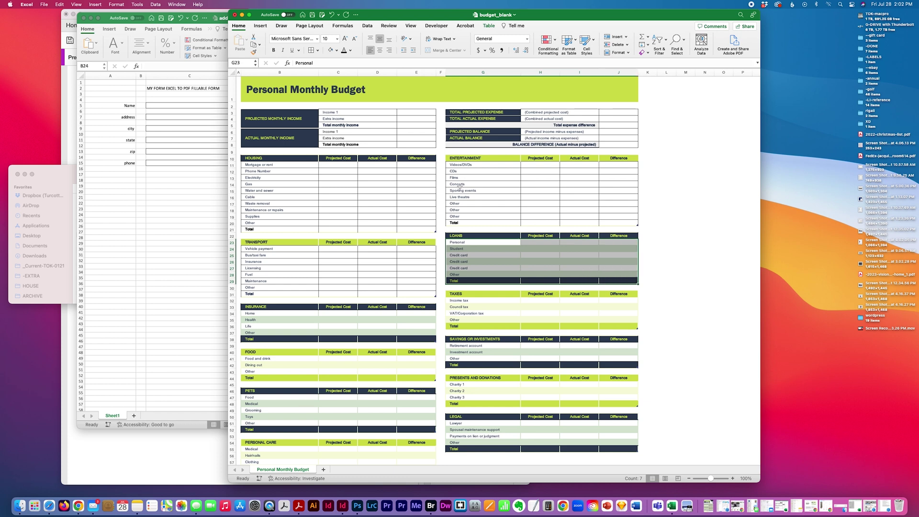
left_click(330, 50)
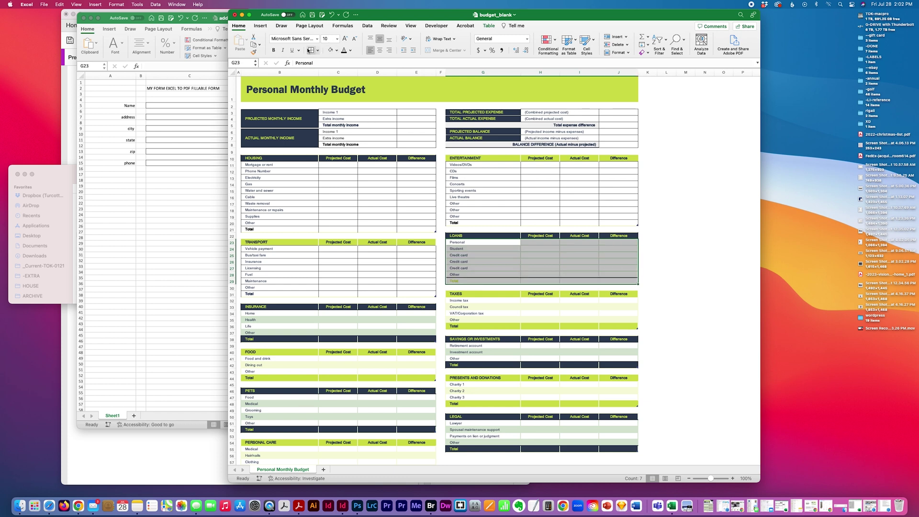
Blacken the Loans total text, then clear the Insurance table's fills and blacken its total
left_click(344, 49)
scroll(318, 195, "down", 5)
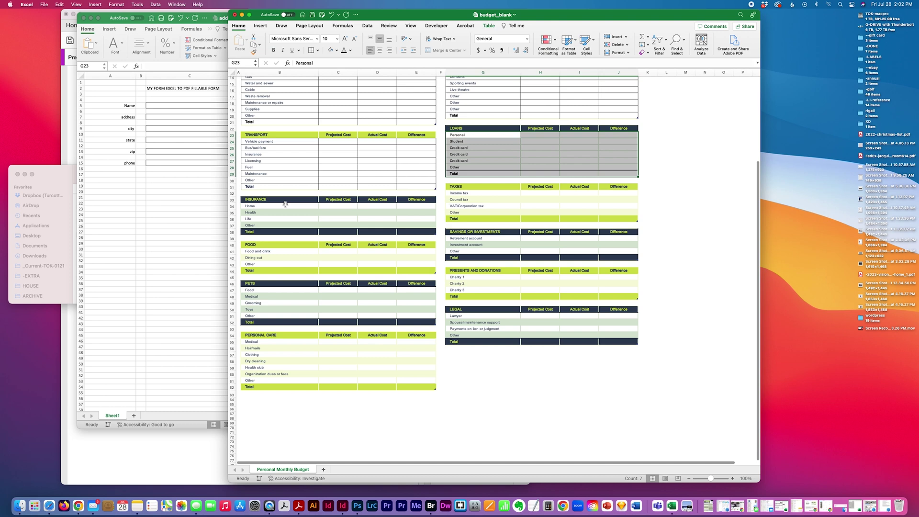
left_click_drag(285, 205, 412, 232)
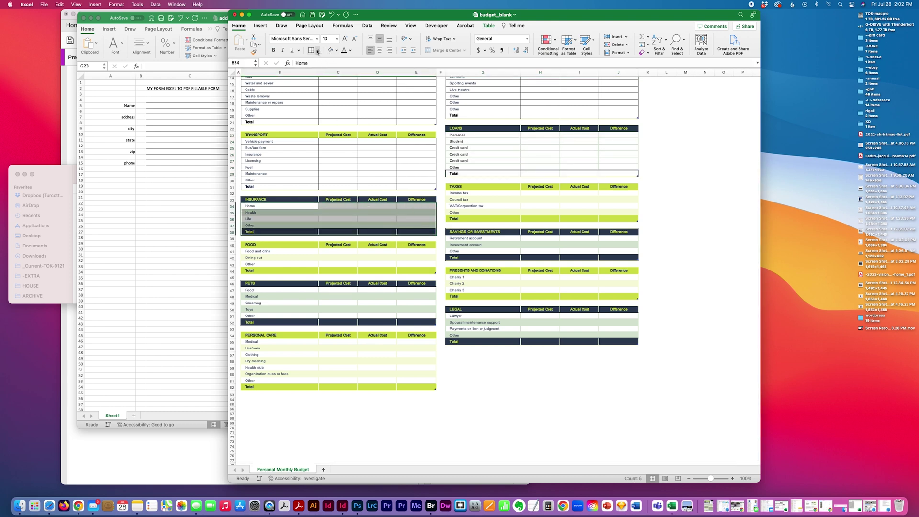
left_click(330, 50)
left_click(343, 50)
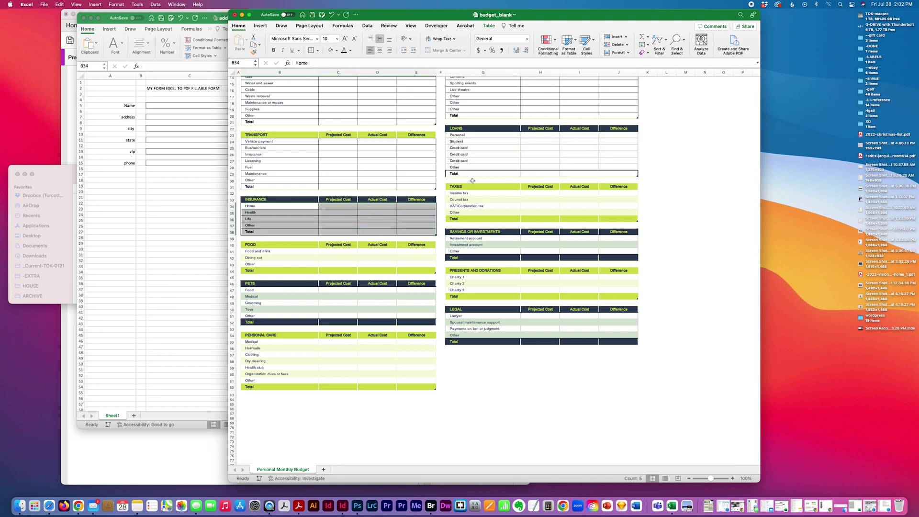
Remove the shading from the Taxes and Food tables and make their Total text black
left_click_drag(467, 193, 606, 219)
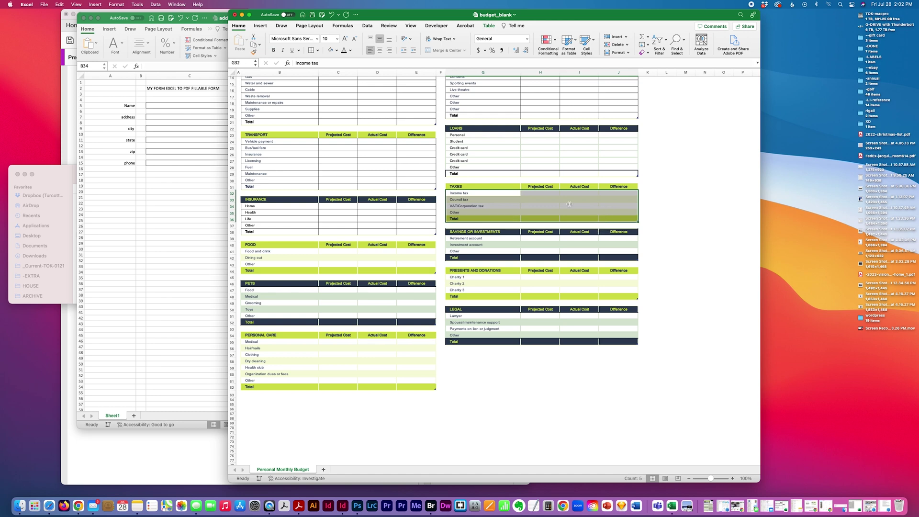
left_click(330, 50)
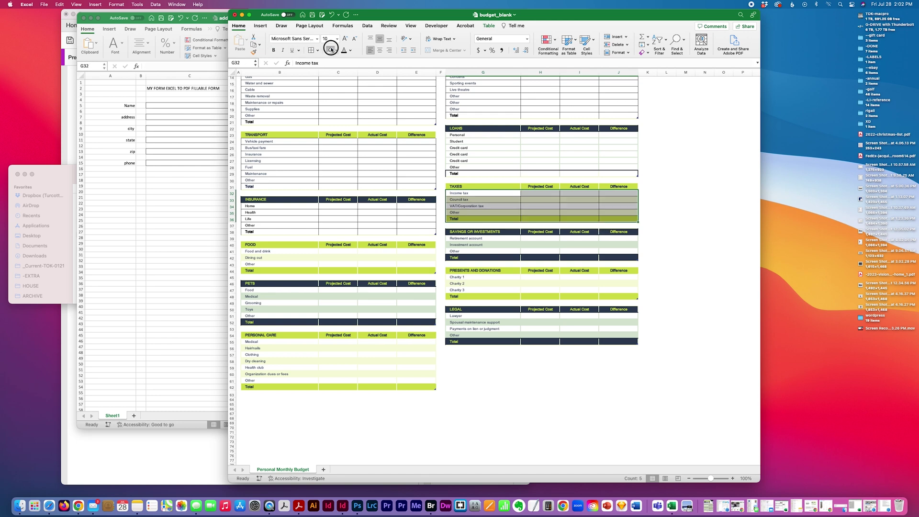
left_click(343, 49)
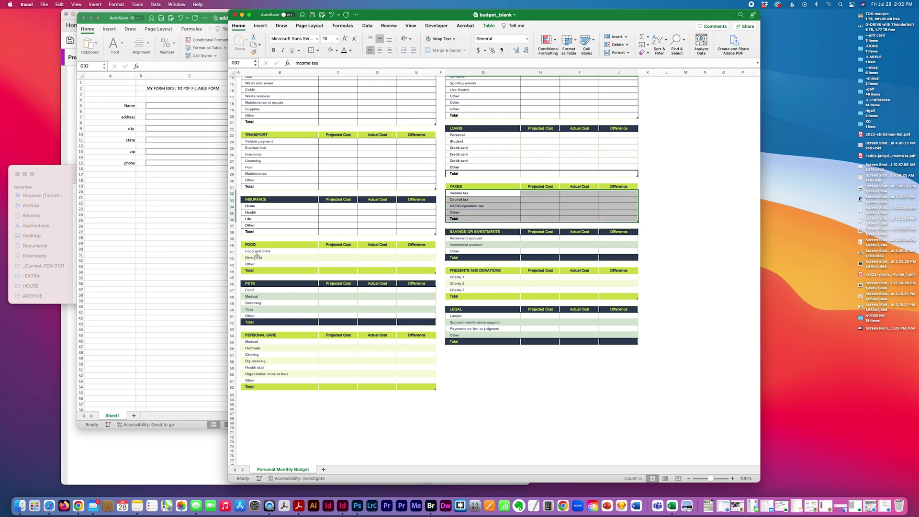
left_click_drag(256, 251, 402, 269)
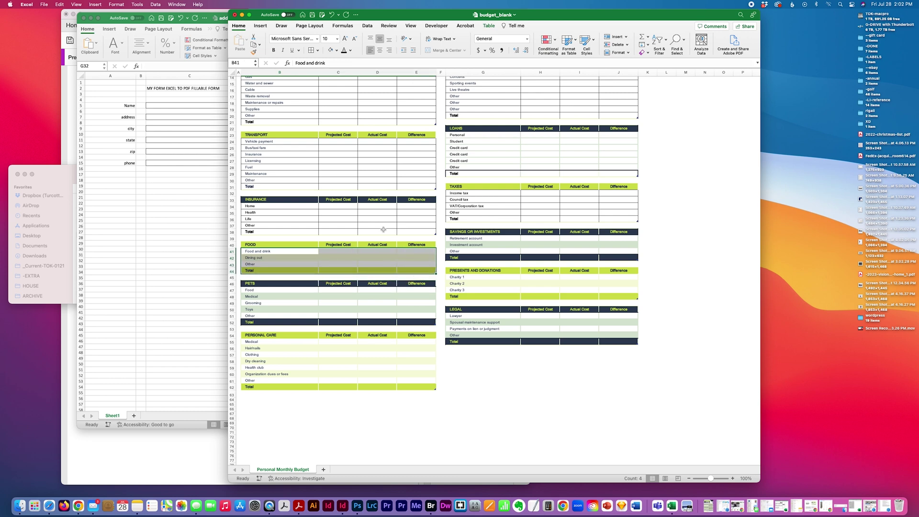
left_click(330, 50)
left_click(343, 50)
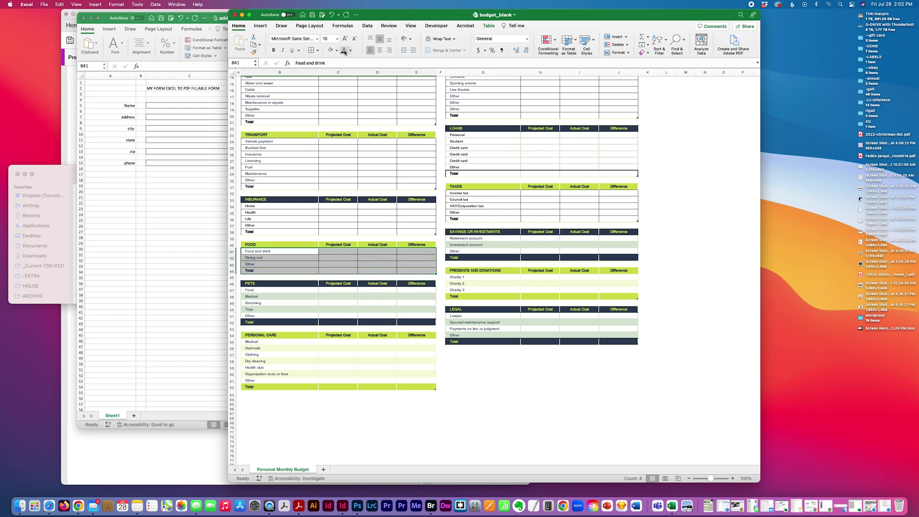
Remove the shading from the Savings and Pets tables and make their Total text black
left_click_drag(467, 239, 617, 257)
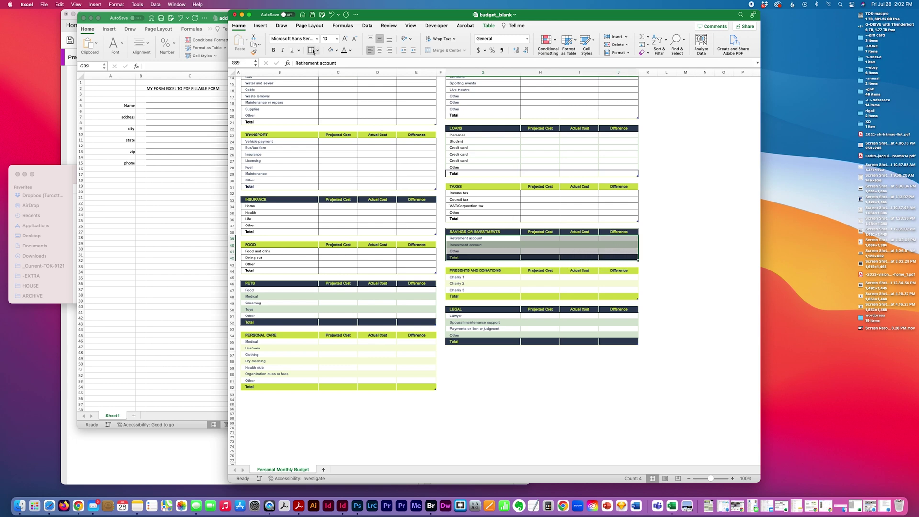
left_click(330, 50)
left_click(344, 50)
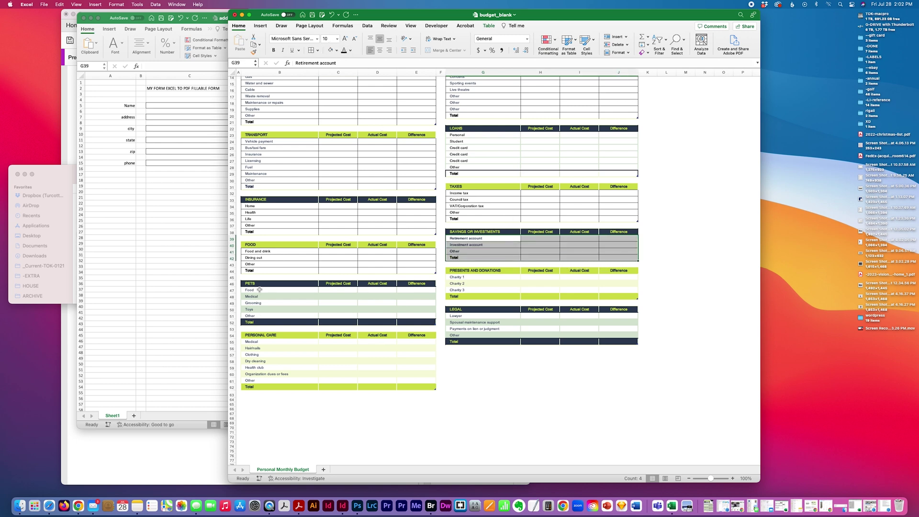
left_click_drag(260, 290, 403, 324)
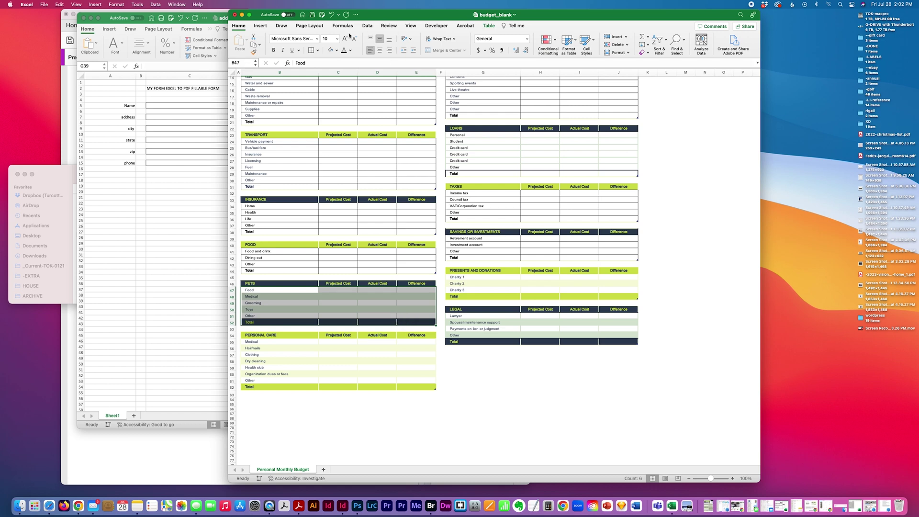
left_click(330, 50)
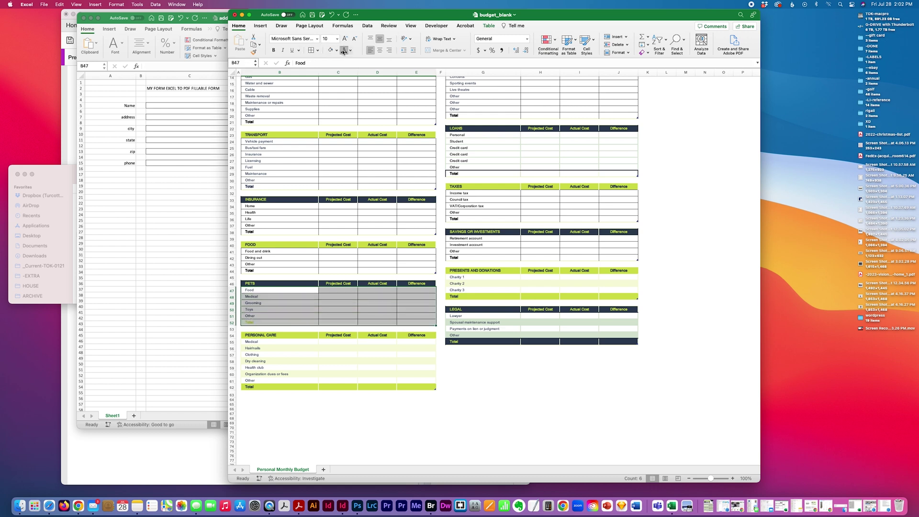
left_click(344, 51)
Give the Presents and Donations and Personal Care tables All Borders and No Fill
left_click_drag(466, 278, 617, 297)
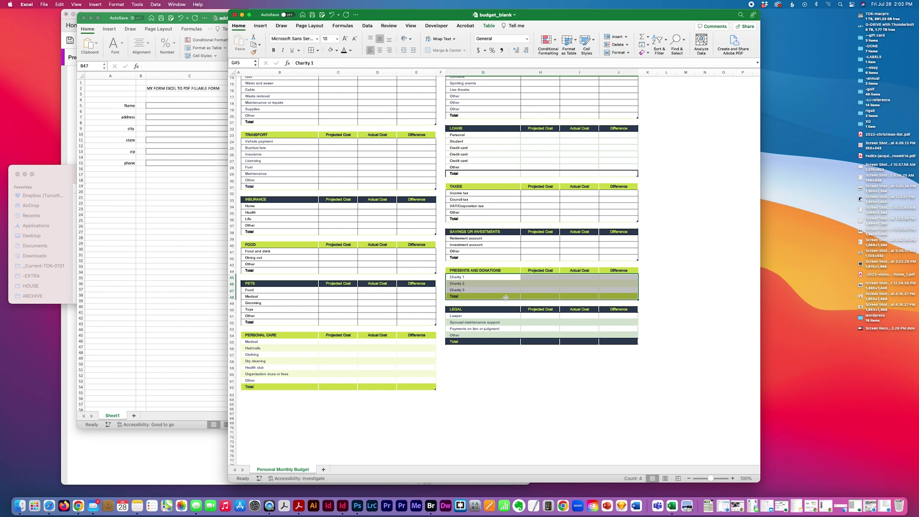
left_click(311, 52)
left_click(329, 51)
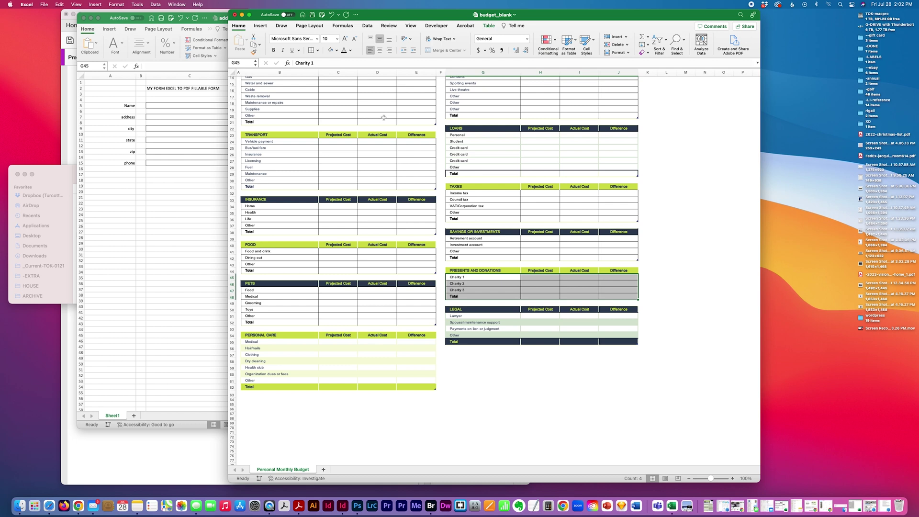
left_click_drag(264, 345, 432, 387)
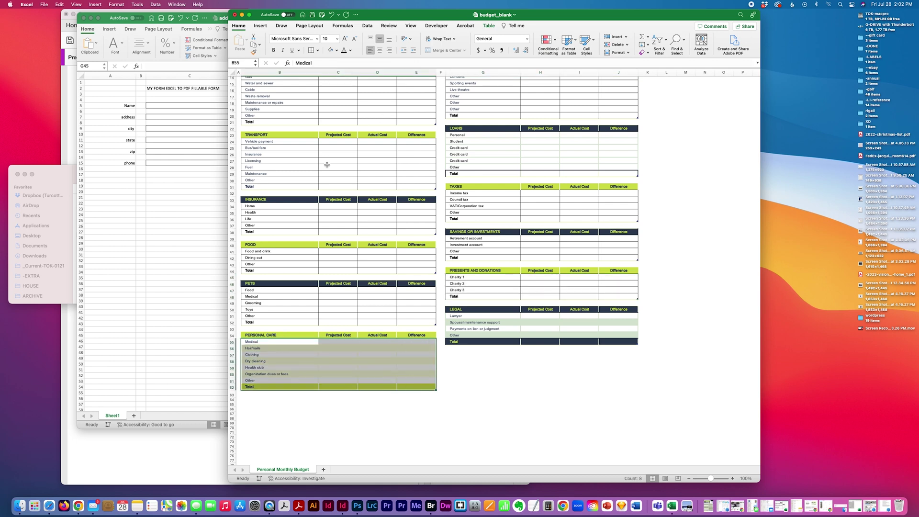
left_click(310, 50)
left_click(330, 50)
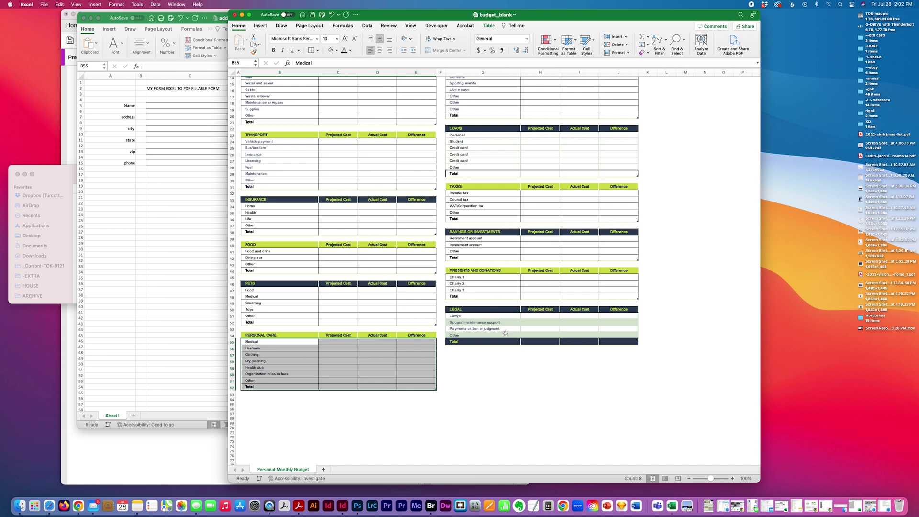
Add borders to the Legal table cells from Lawyer down to Total
left_click_drag(495, 318, 608, 336)
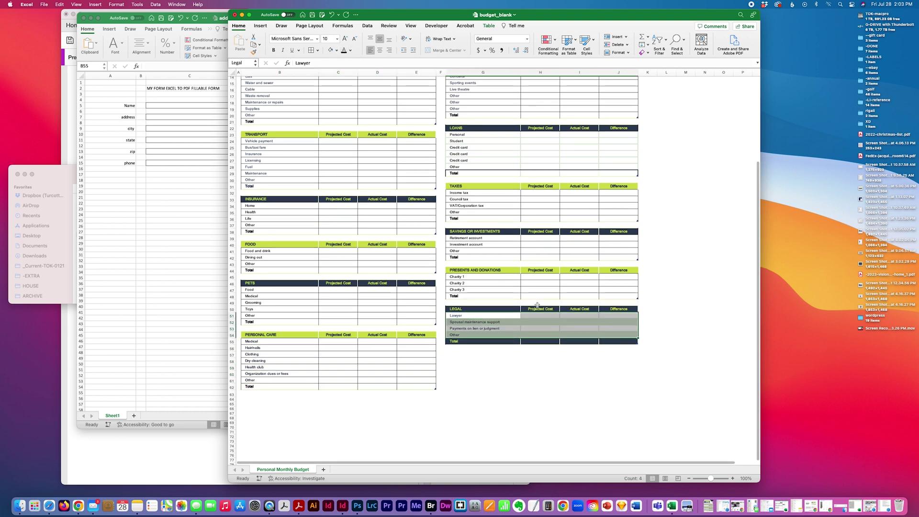
left_click(488, 328)
left_click_drag(472, 317, 611, 341)
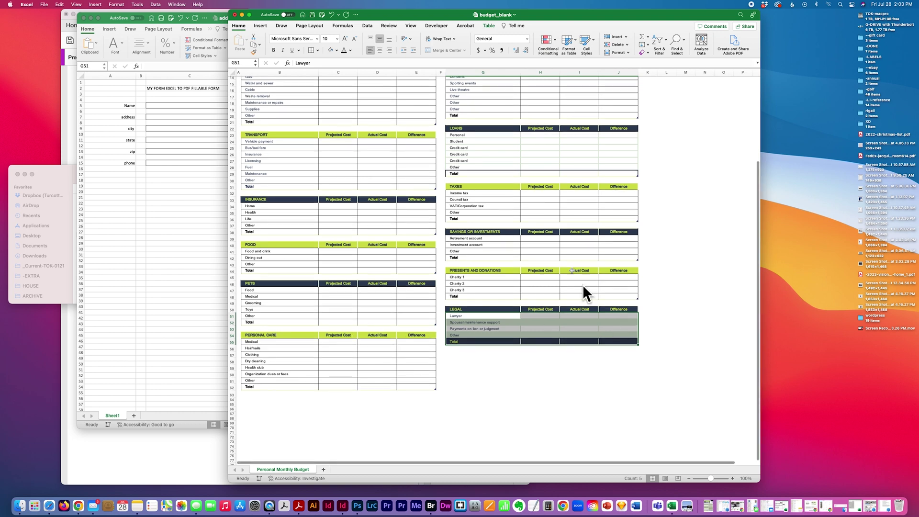
scroll(479, 229, "up", 3)
scroll(479, 228, "up", 3)
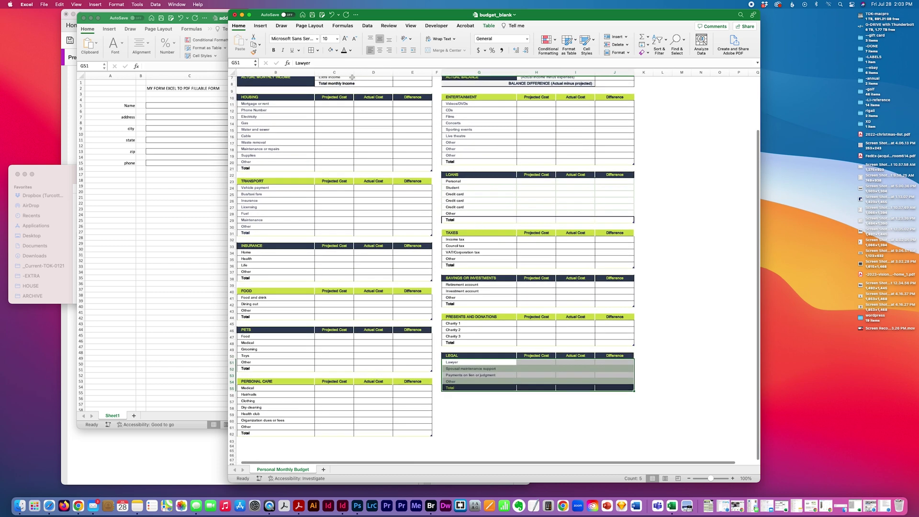
scroll(407, 168, "left", 1)
left_click(310, 51)
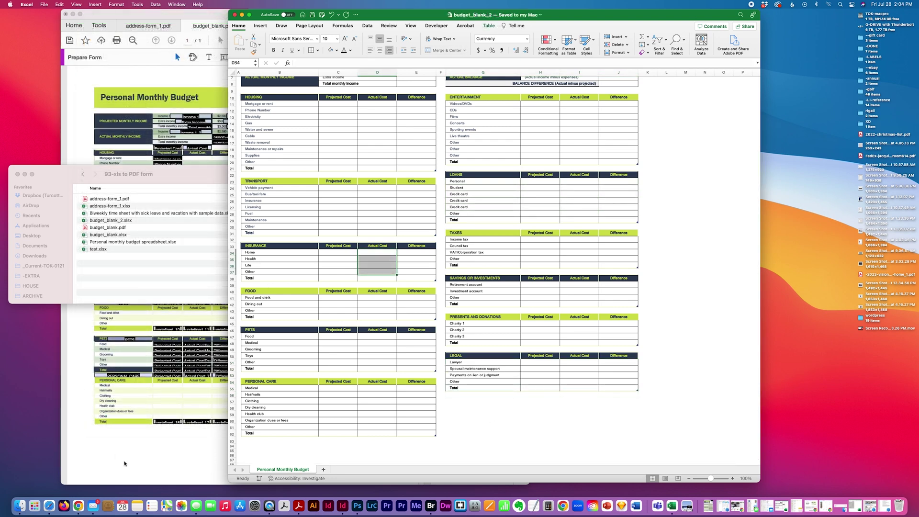
Export the budget sheet as budget_blank_2.pdf and open it in Acrobat
left_click(124, 464)
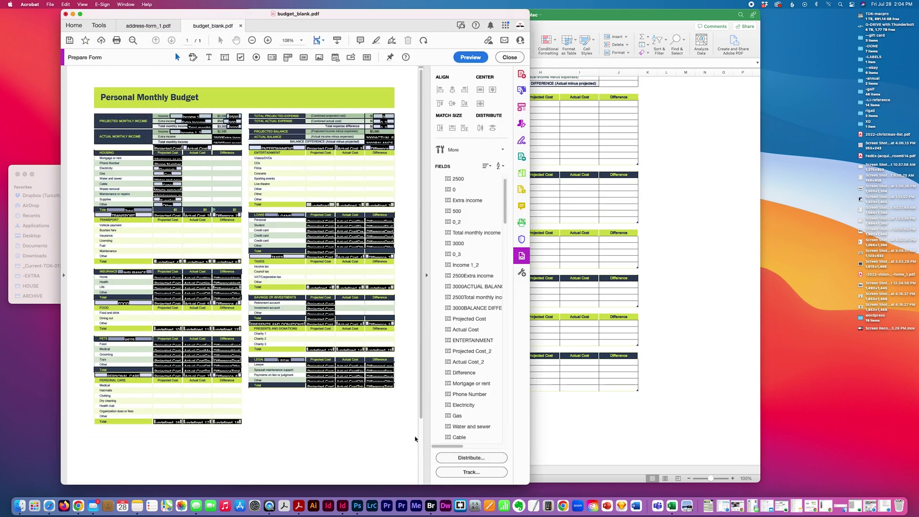
left_click(571, 425)
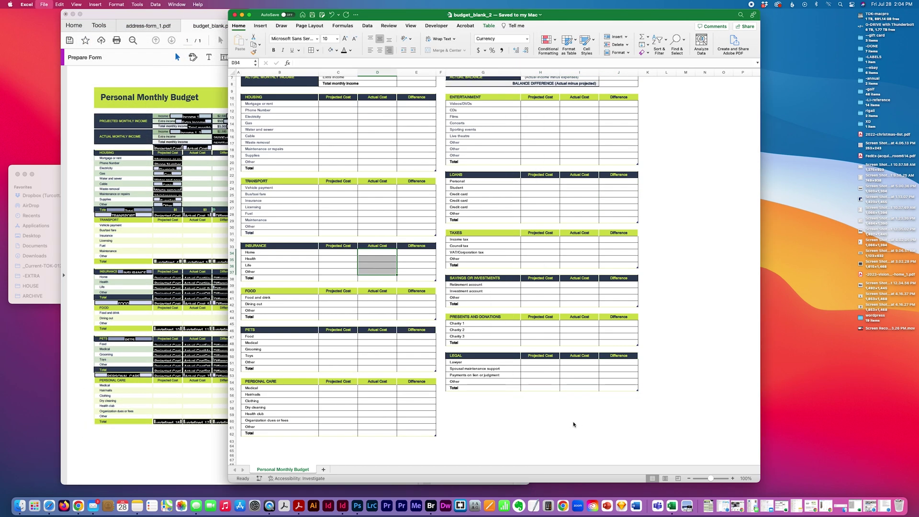
key("super+shift+s")
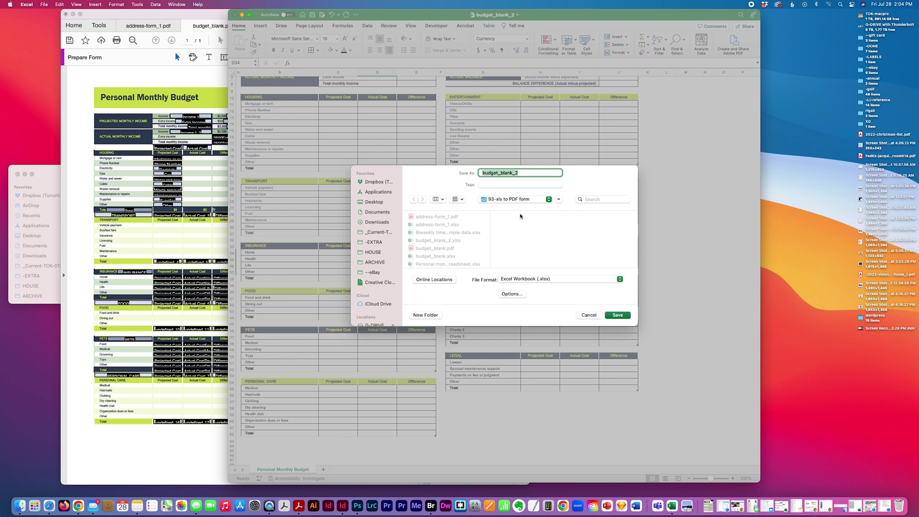
left_click(522, 279)
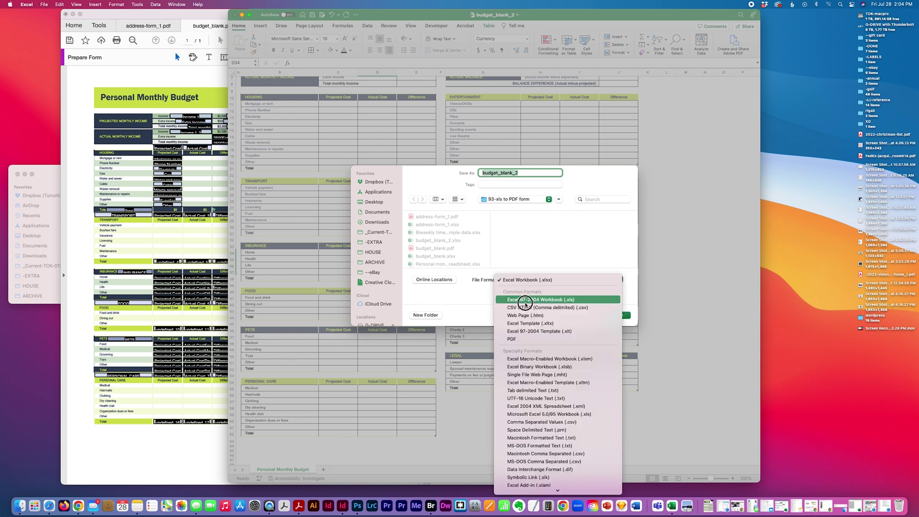
left_click(529, 335)
left_click(618, 315)
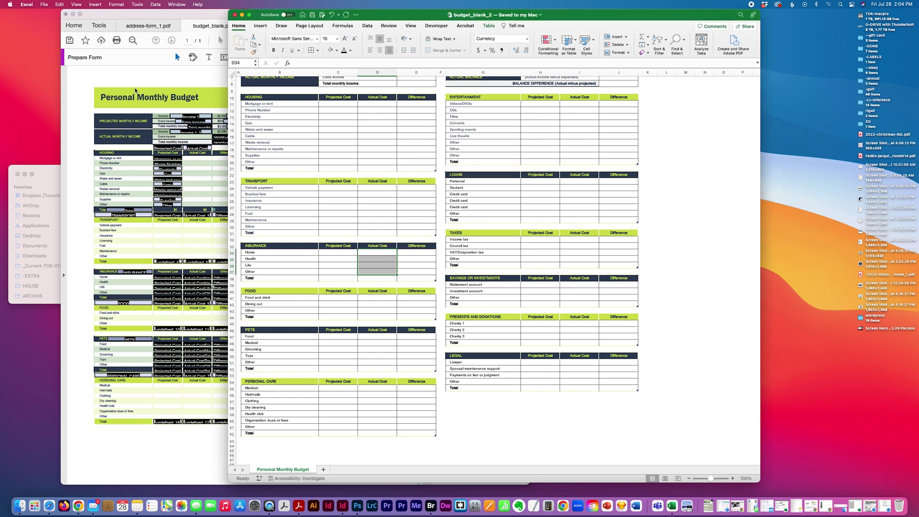
left_click(50, 175)
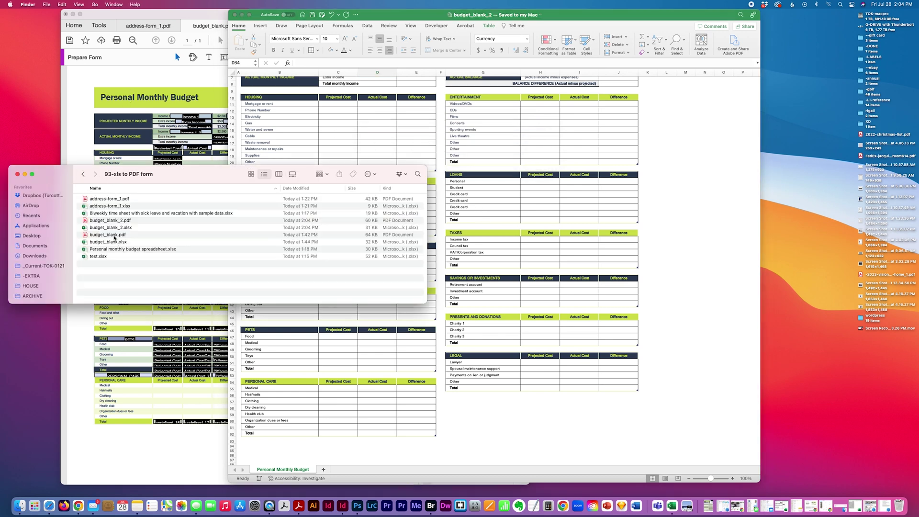
left_click_drag(115, 221, 304, 503)
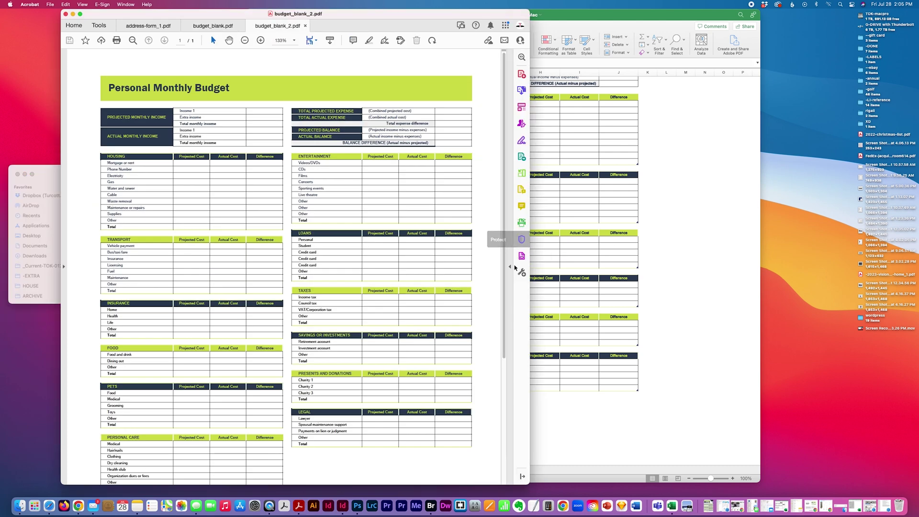
Run Prepare Form on budget_blank_2.pdf to auto-detect its fillable fields
left_click(521, 256)
left_click(304, 268)
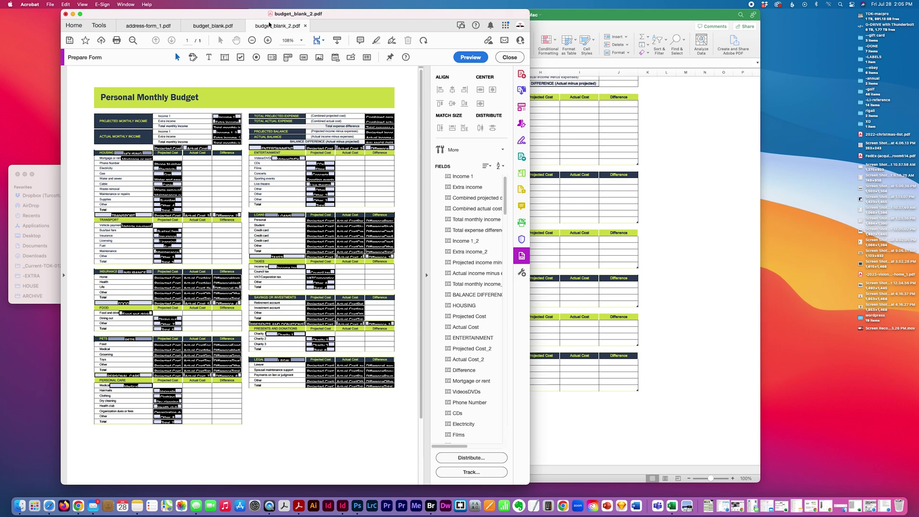
left_click(323, 41)
left_click(322, 41)
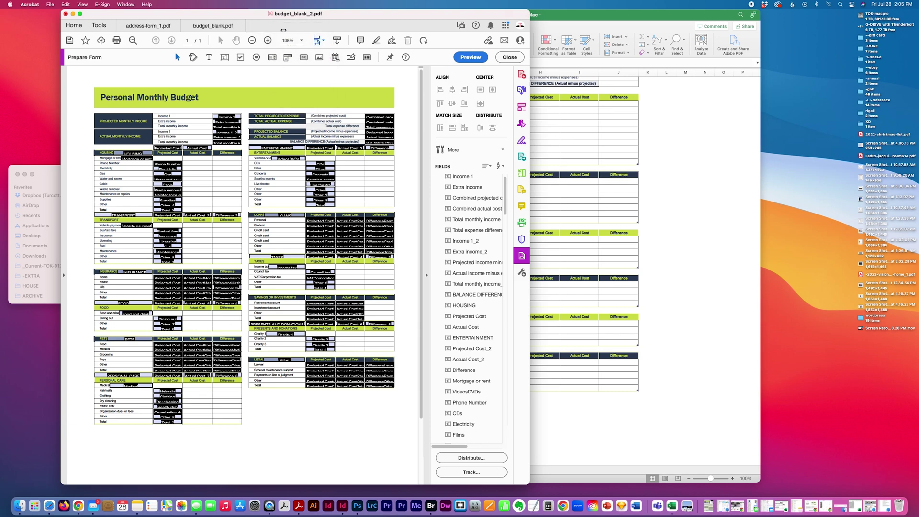
Detach budget_blank_2.pdf into its own window and position it beside budget_blank.pdf
left_click_drag(284, 30, 332, 3)
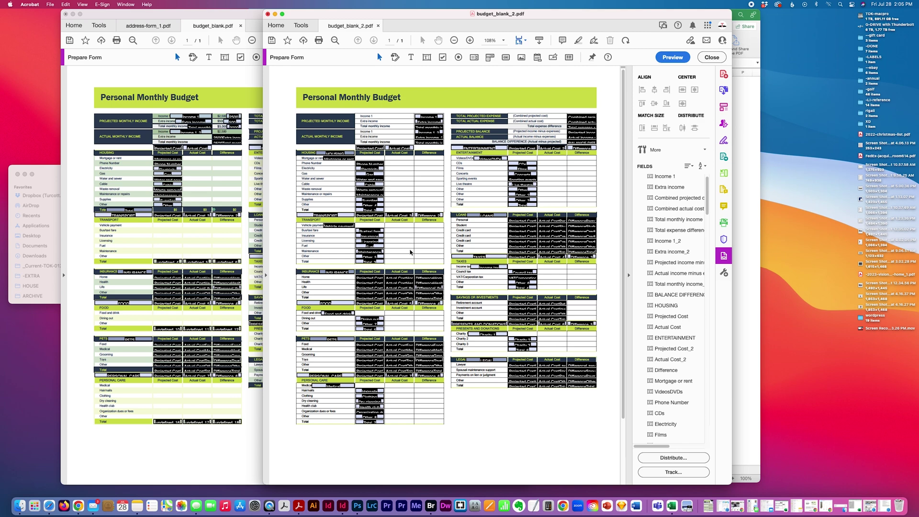
left_click_drag(427, 17, 558, 3)
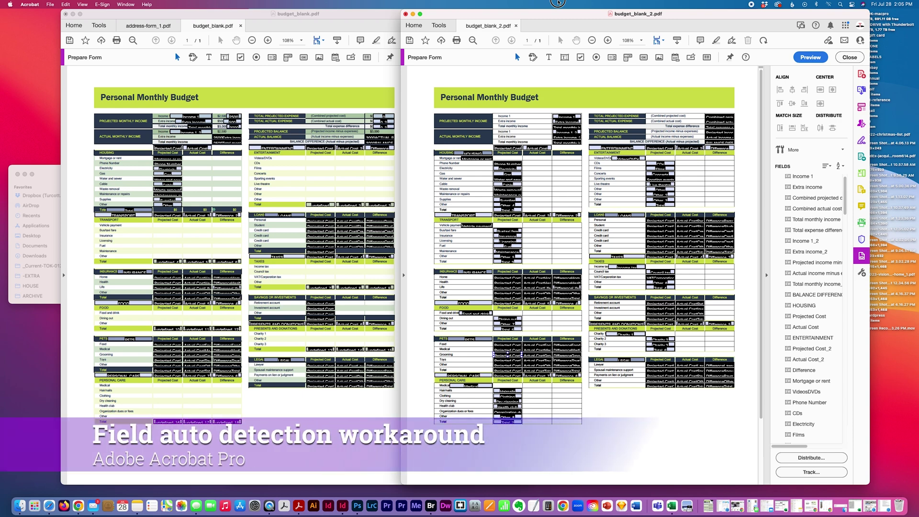
left_click_drag(558, 2, 399, 2)
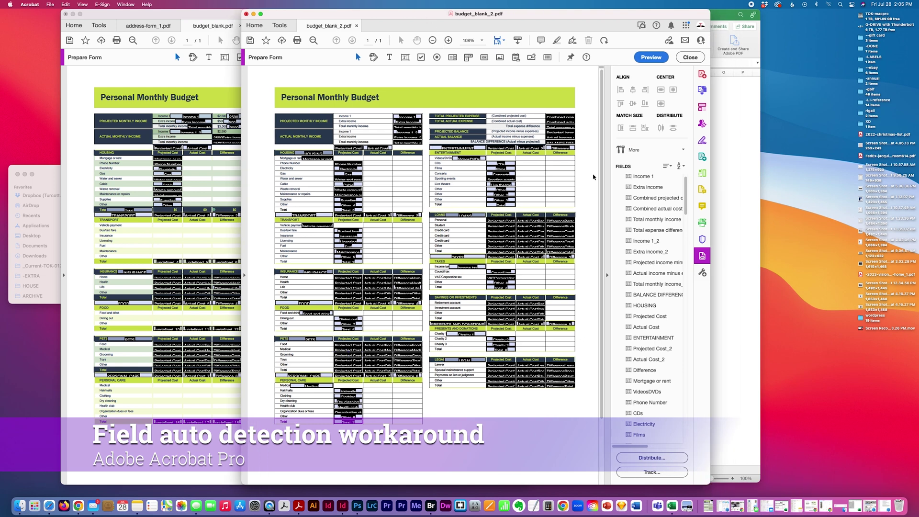
left_click_drag(517, 13, 467, 14)
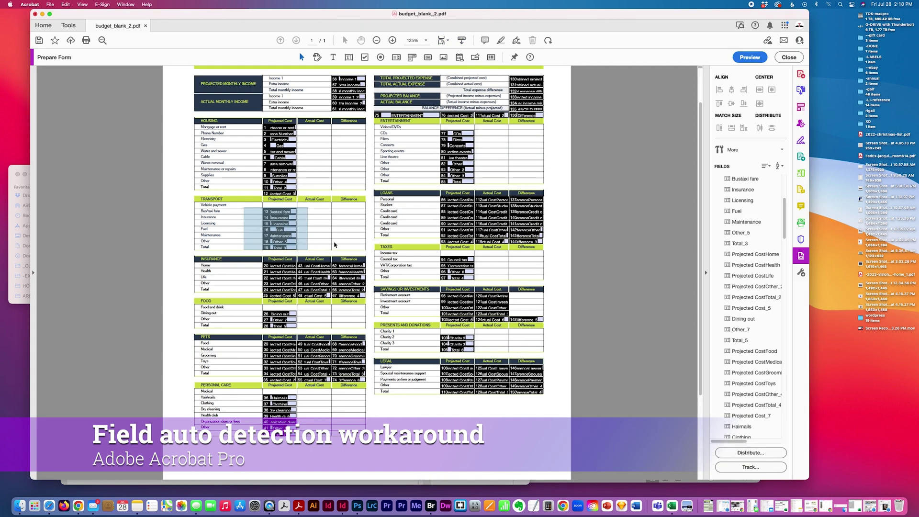
Delete the seven detected Transport fields from the form
left_click_drag(249, 207, 309, 250)
key("Delete")
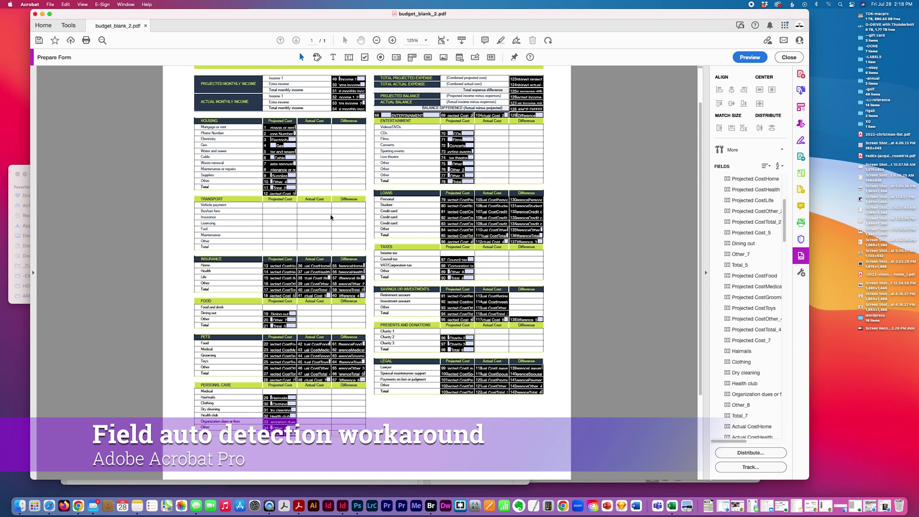
left_click_drag(249, 309, 310, 330)
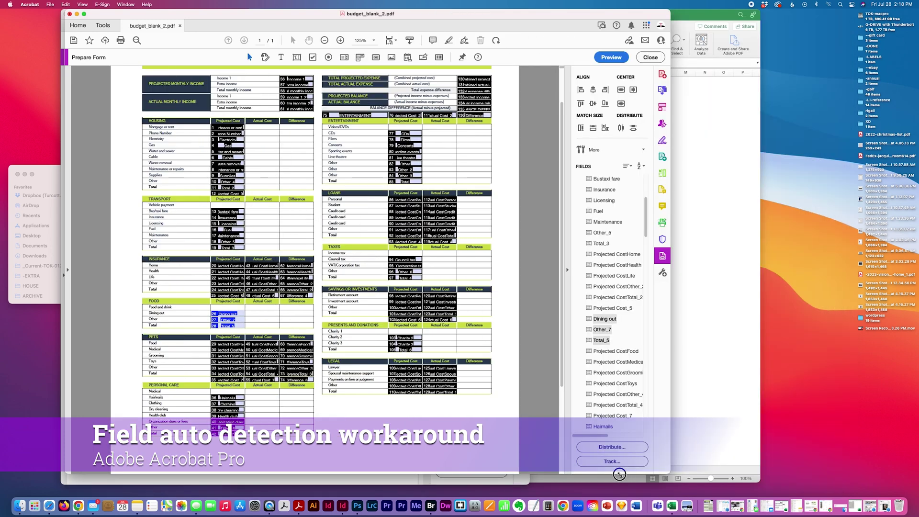
left_click_drag(666, 477, 616, 476)
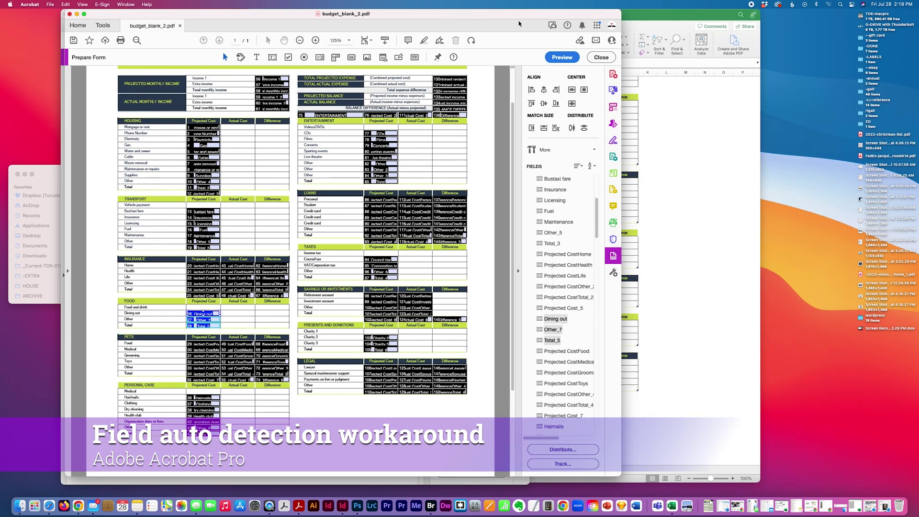
left_click_drag(441, 14, 398, 13)
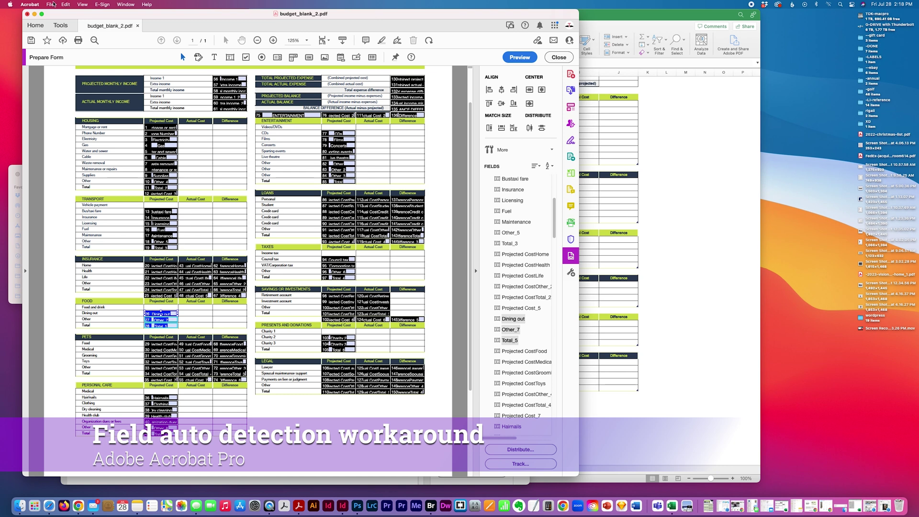
Save the form as budget_blank_2b.pdf in the 93-xls to PDF form folder
key("super+shift+s")
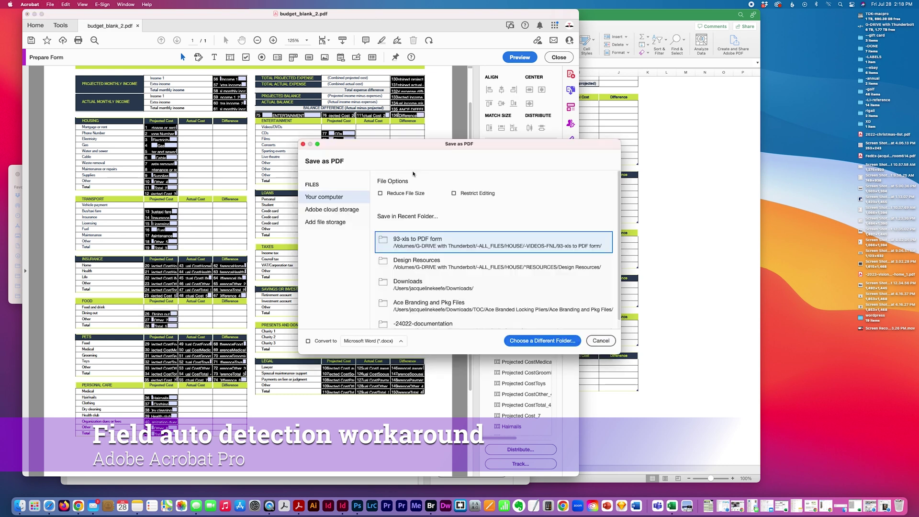
left_click(478, 240)
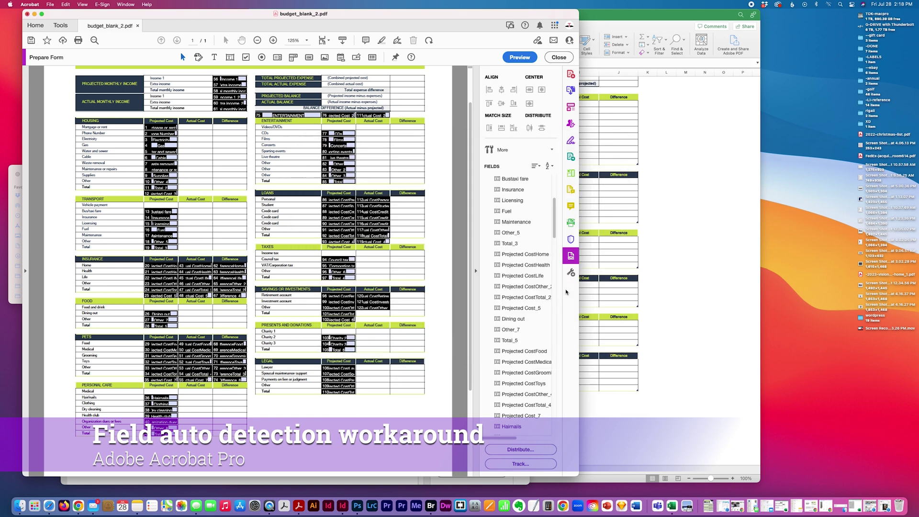
left_click(495, 74)
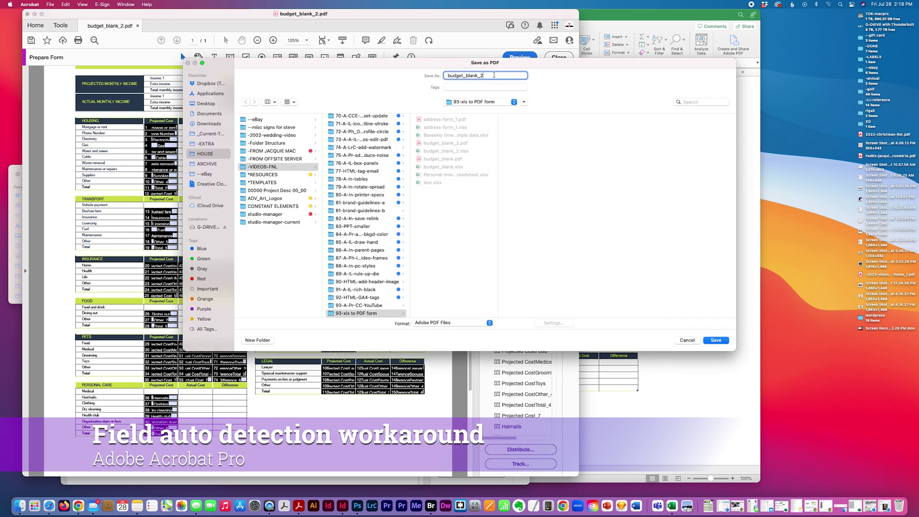
left_click(716, 340)
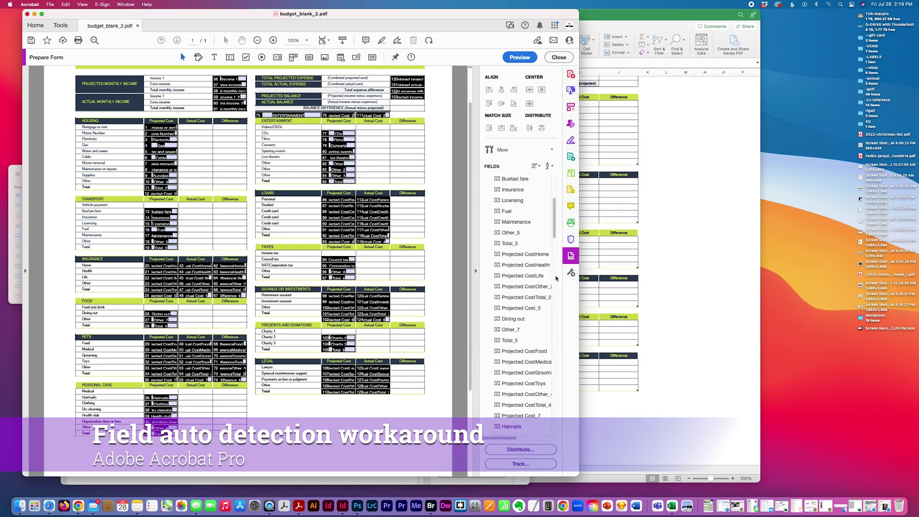
left_click_drag(228, 15, 390, 15)
Open budget_blank_2.pdf from the project folder in Acrobat
left_click(85, 70)
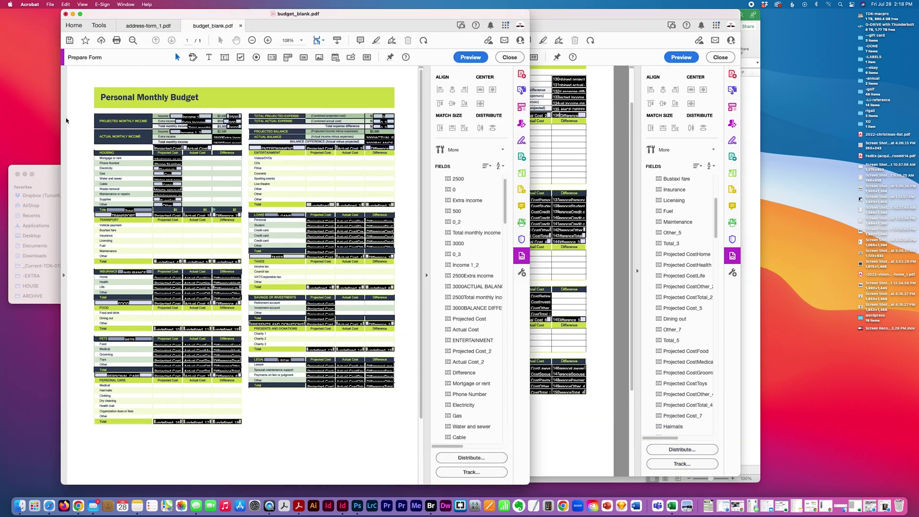
left_click(44, 172)
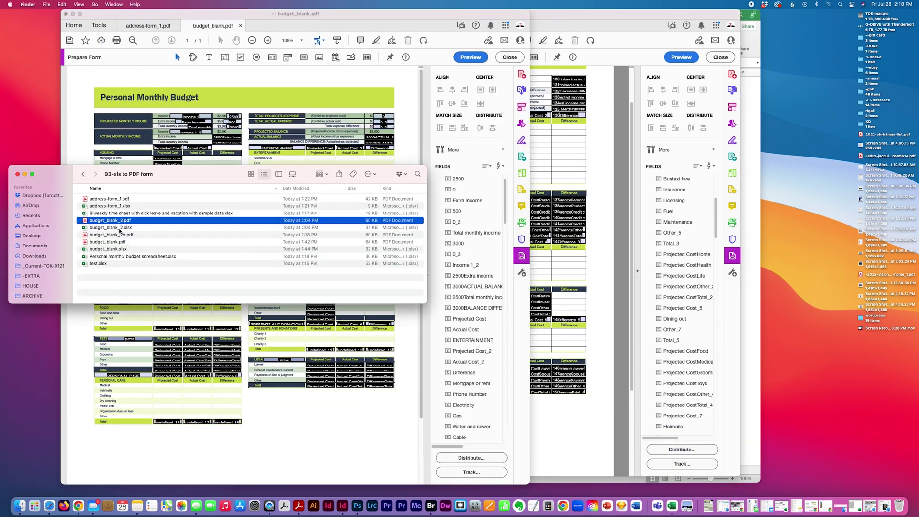
key("Down")
key("Down")
key("Down")
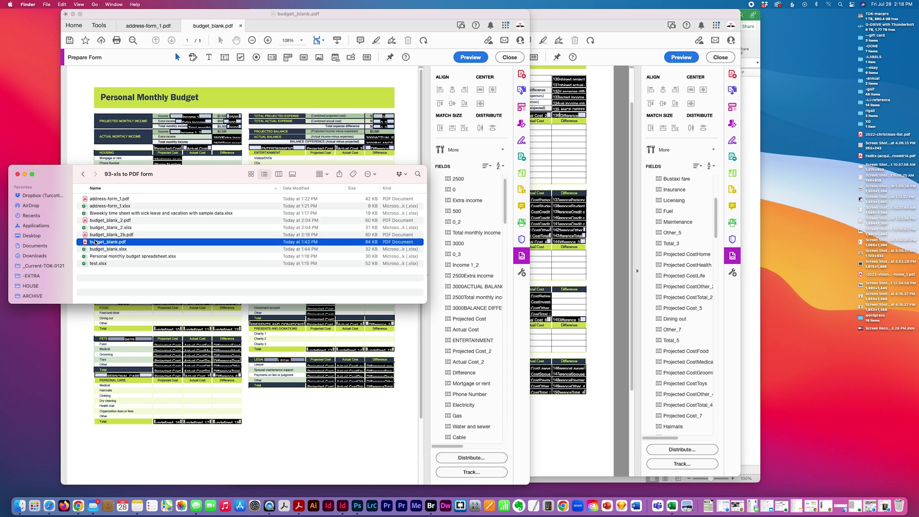
left_click(94, 221)
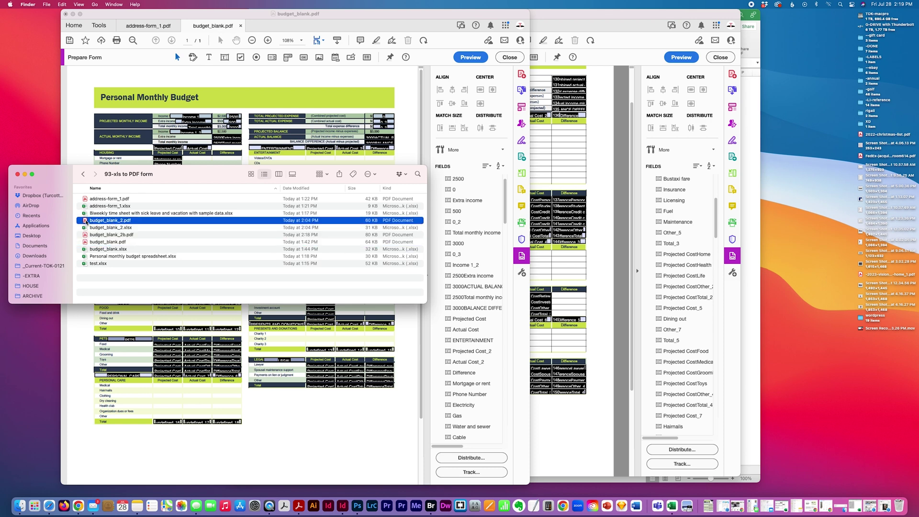
left_click_drag(86, 222, 299, 507)
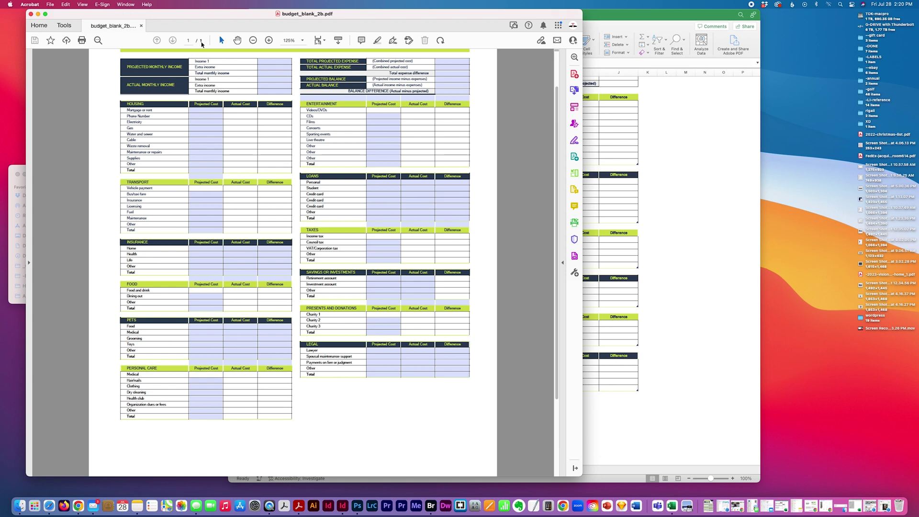
Save the form as budget_blank_2a.pdf without replacing budget_blank_2.pdf
key("super+s")
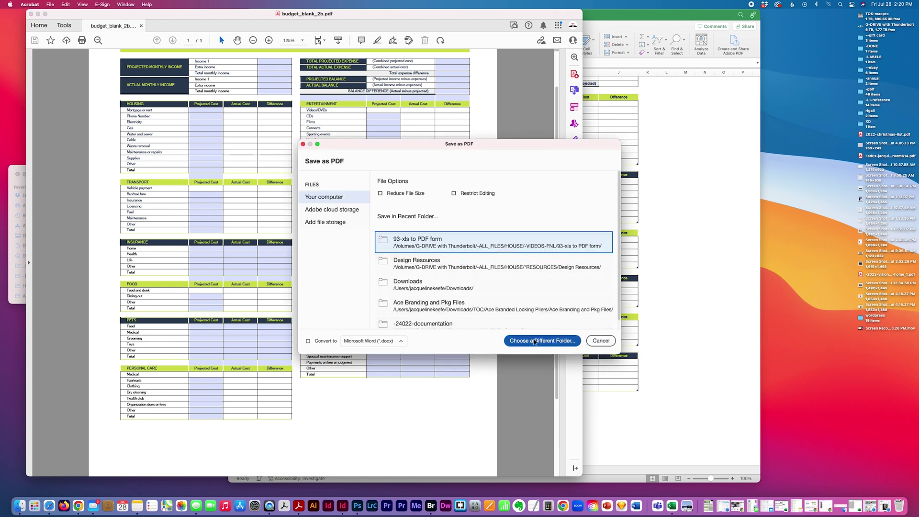
left_click(534, 341)
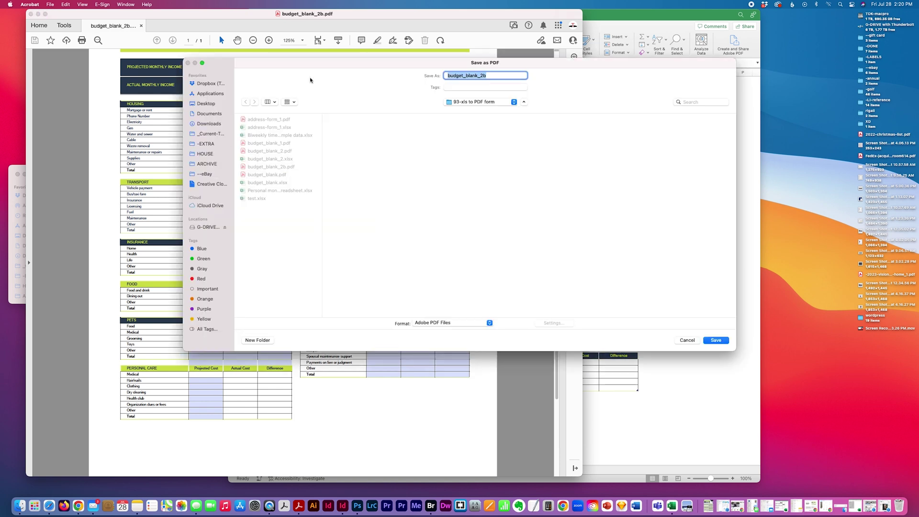
left_click(489, 75)
left_click(716, 340)
left_click(437, 240)
left_click(718, 341)
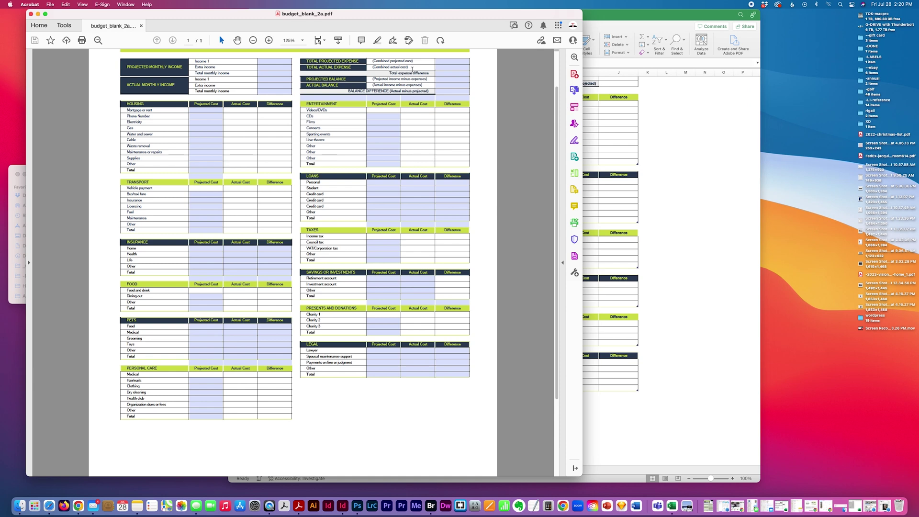
Open budget_blank_2b.pdf and detach it into a separate window
left_click_drag(393, 16, 618, 16)
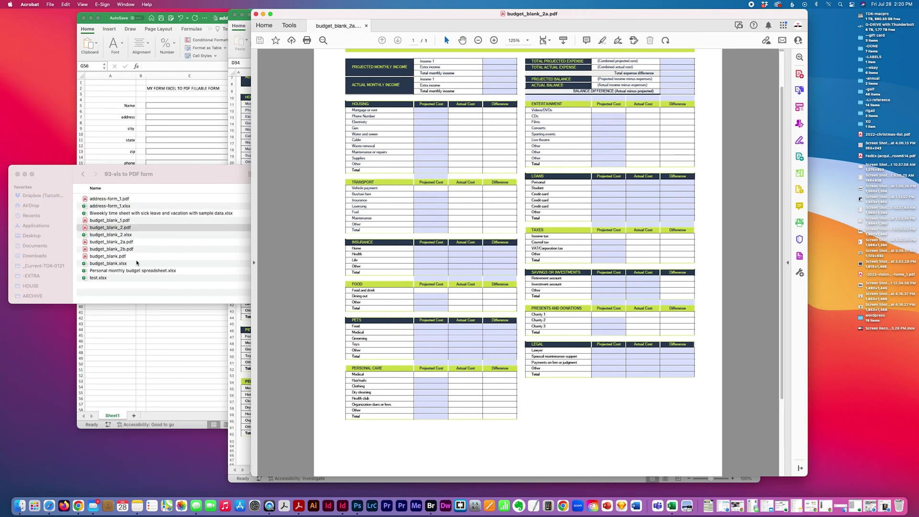
left_click(185, 177)
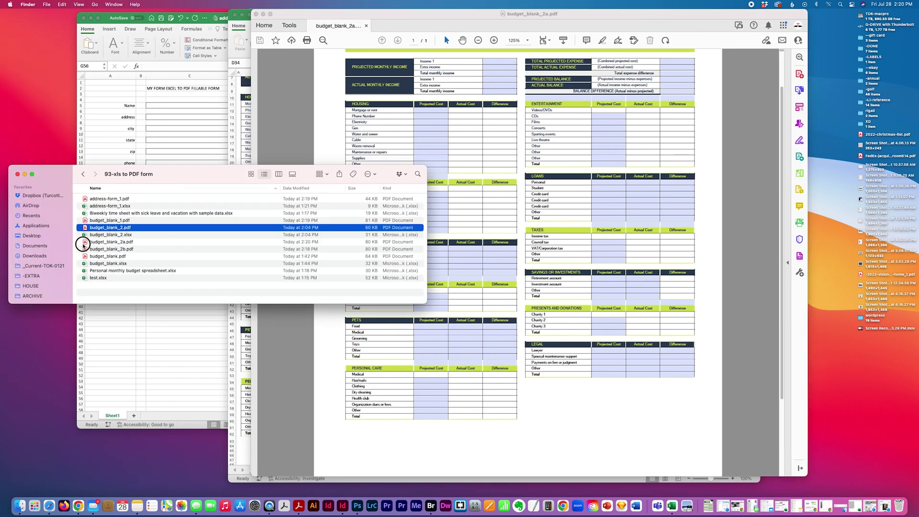
left_click(86, 242)
left_click(85, 249)
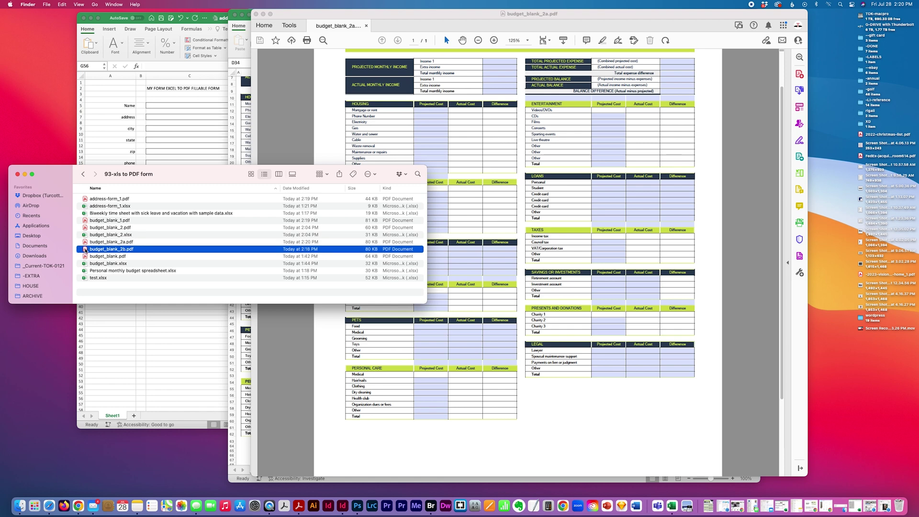
left_click_drag(85, 249, 298, 506)
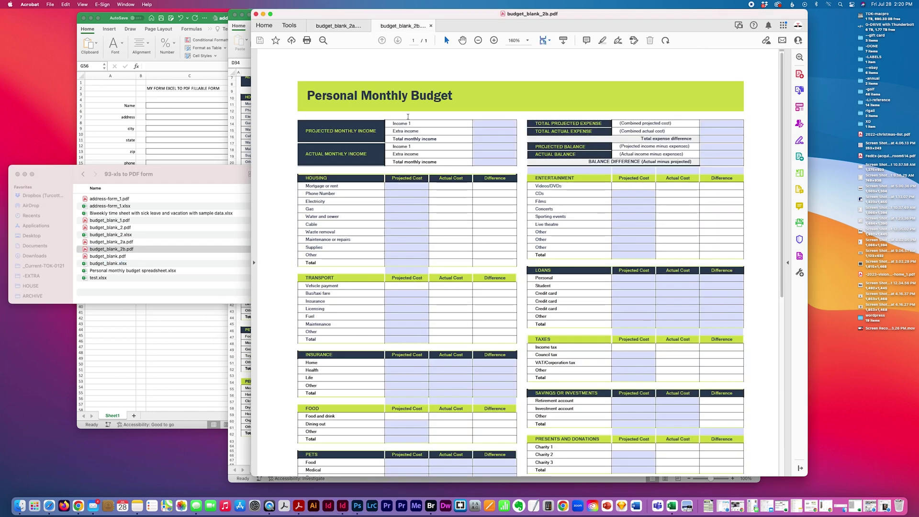
left_click_drag(410, 29, 494, 33)
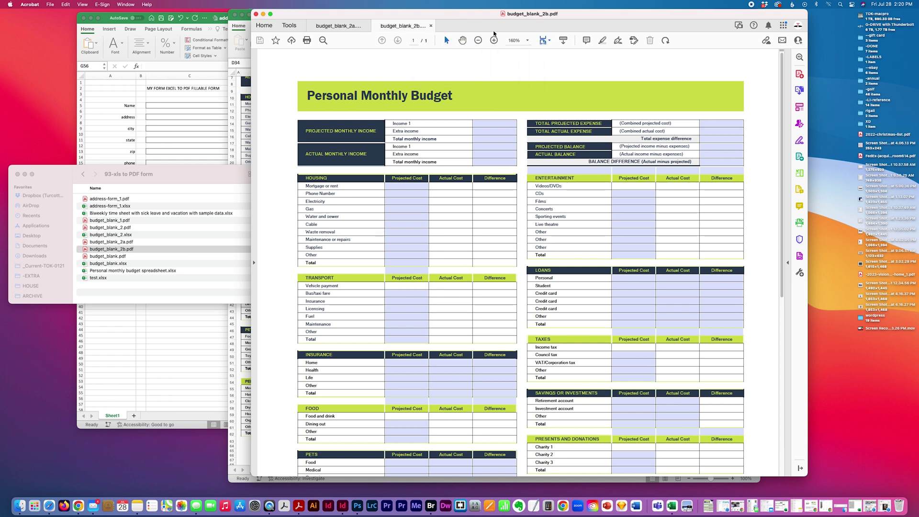
left_click_drag(426, 24, 555, 55)
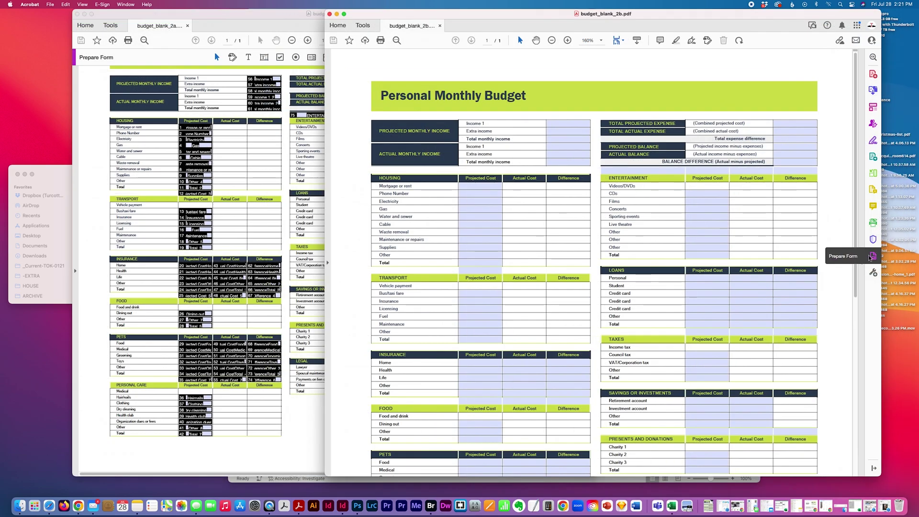
Put budget_blank_2b in form editing and delete the fields in the lower-left tables
left_click(870, 257)
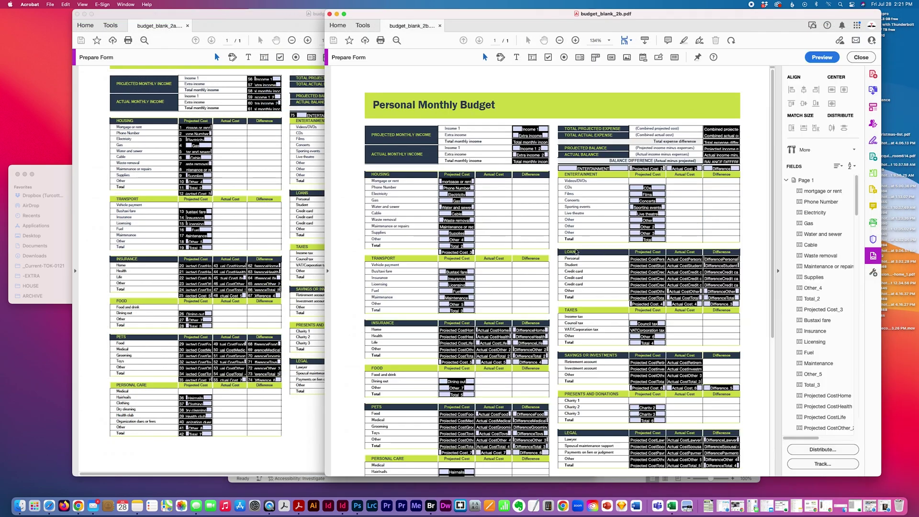
left_click_drag(376, 14, 393, 16)
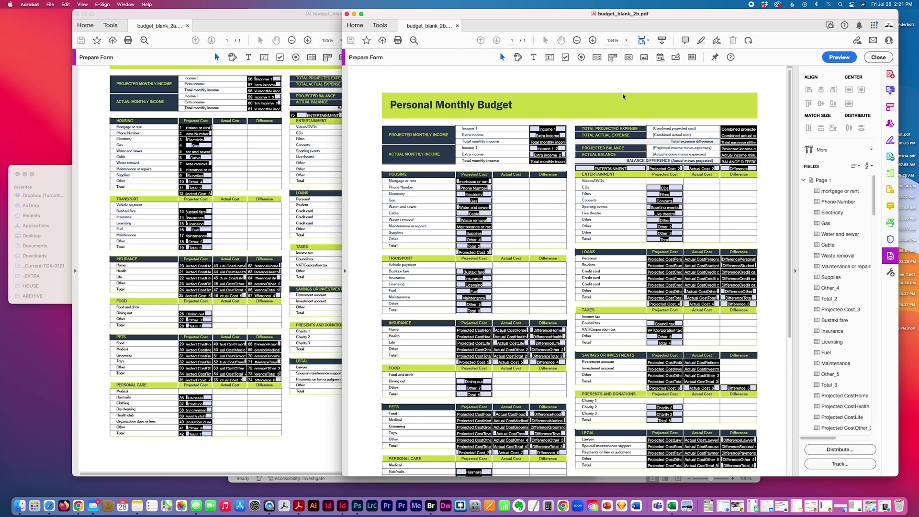
scroll(623, 96, "down", 2)
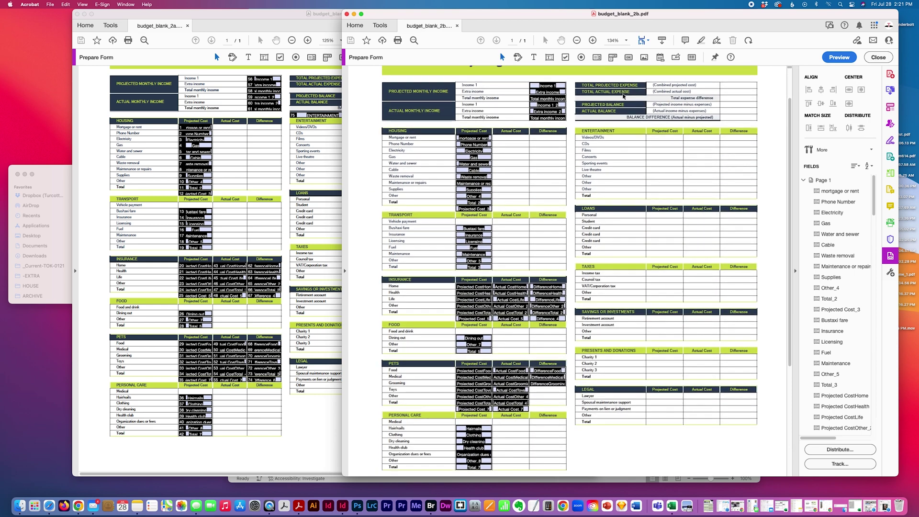
scroll(623, 97, "down", 2)
left_click_drag(438, 181, 569, 441)
key("Delete")
Delete the right-hand tables' fields and the ENTERTAINMENT field
left_click_drag(641, 93, 769, 427)
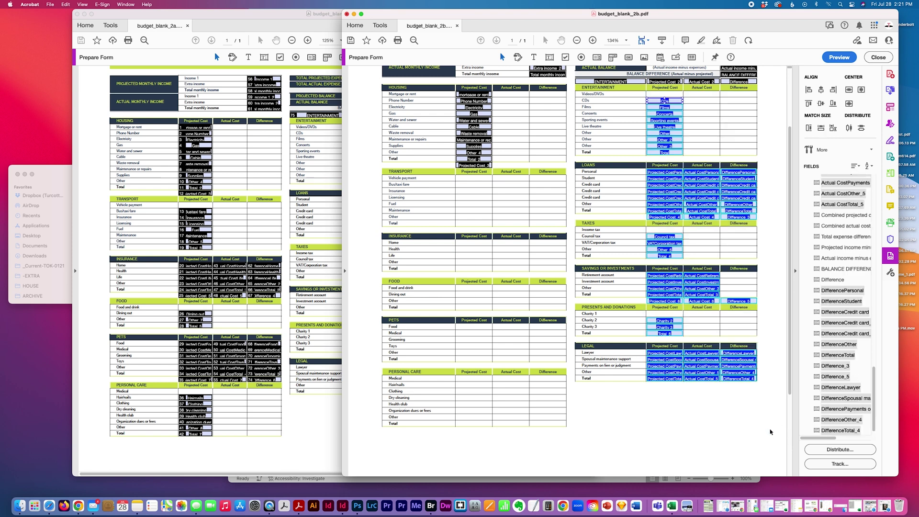
key("Delete")
scroll(582, 149, "up", 3)
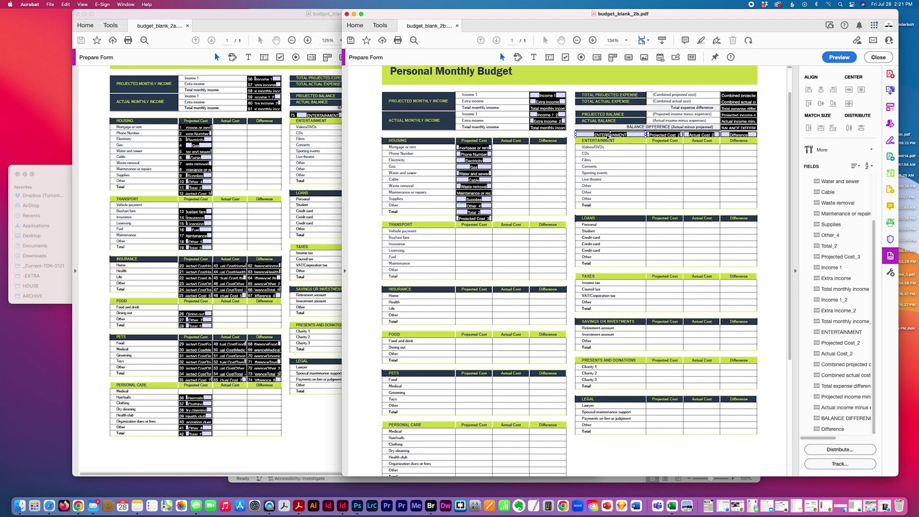
left_click(610, 136)
key("Delete")
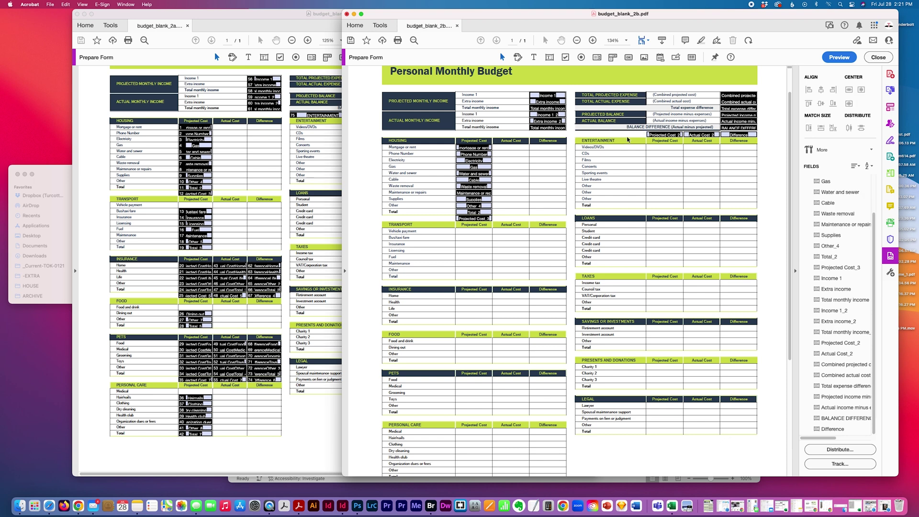
Delete the Projected Cost_2, Actual Cost_2 and Difference Entertainment header fields
left_click(666, 134)
left_click(701, 135, "shift")
left_click(727, 135, "shift")
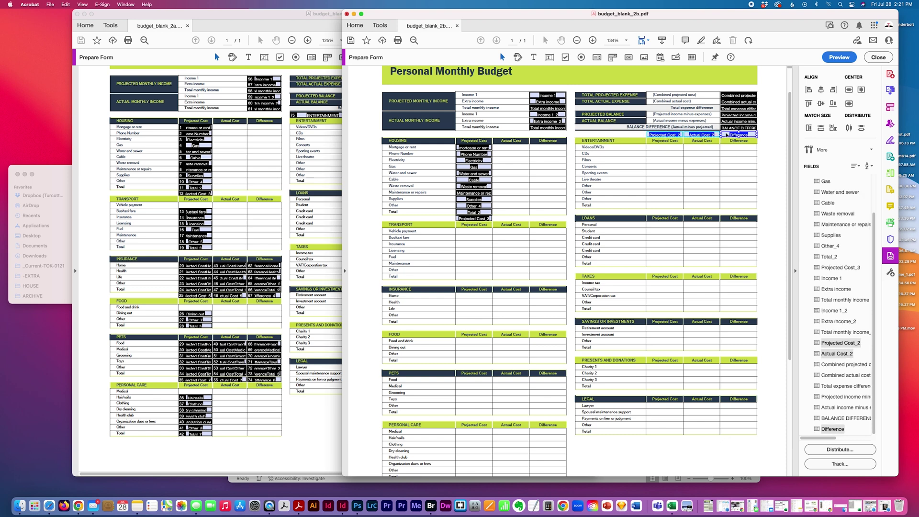
key("Delete")
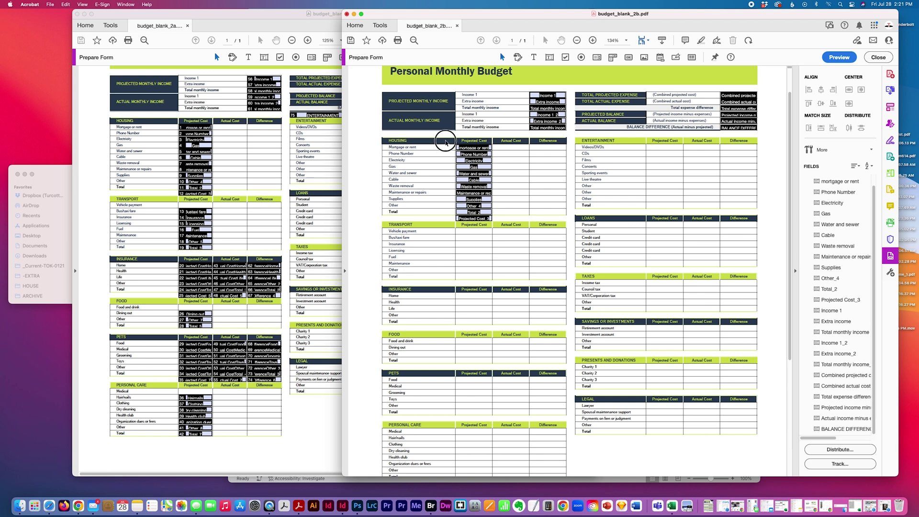
Copy the Housing Projected Cost fields into the Actual Cost and Difference columns
left_click_drag(443, 140, 517, 254)
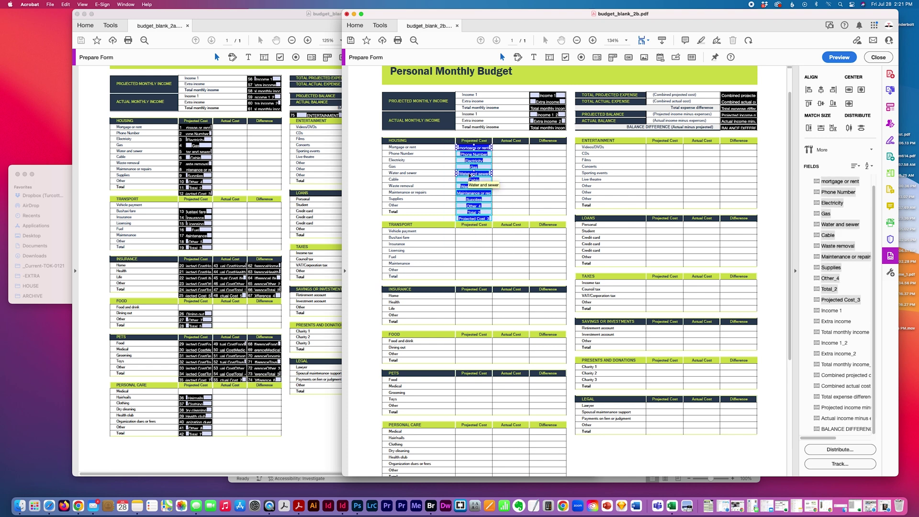
left_click_drag(471, 175, 508, 175)
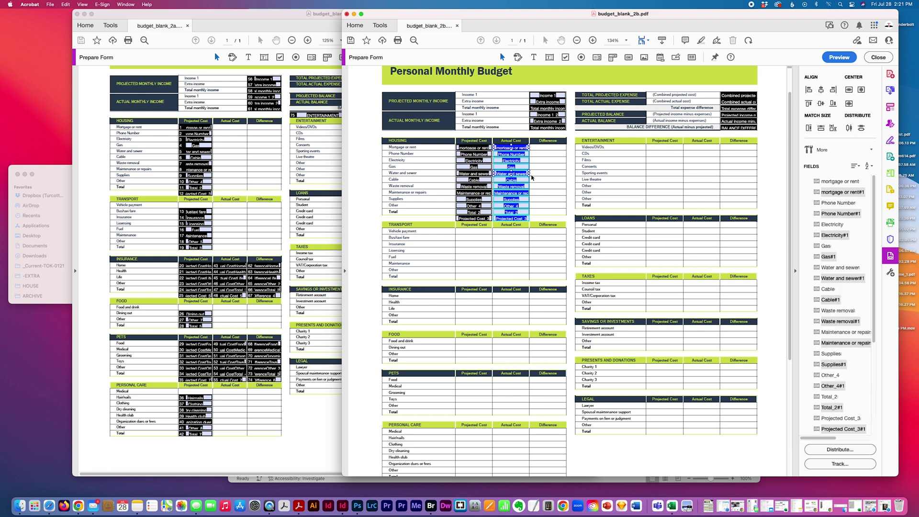
scroll(710, 266, "up", 2)
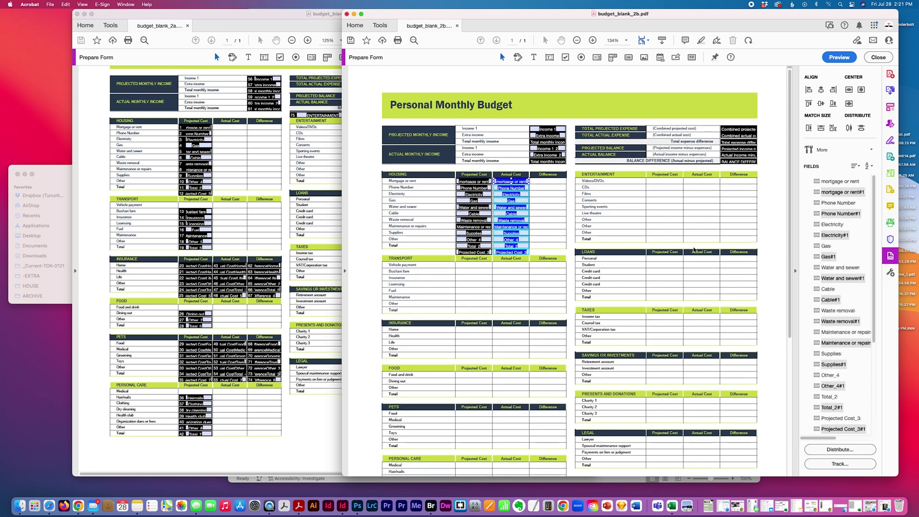
scroll(690, 248, "down", 1)
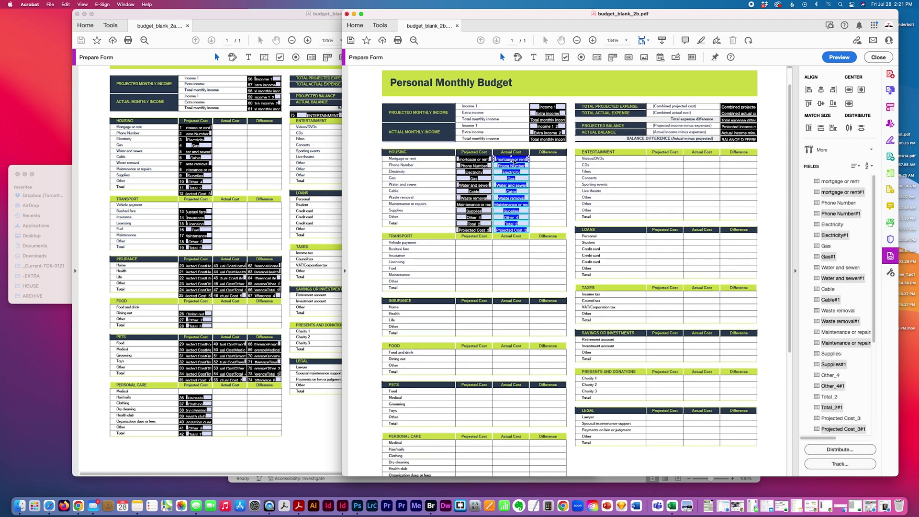
left_click_drag(514, 161, 553, 160)
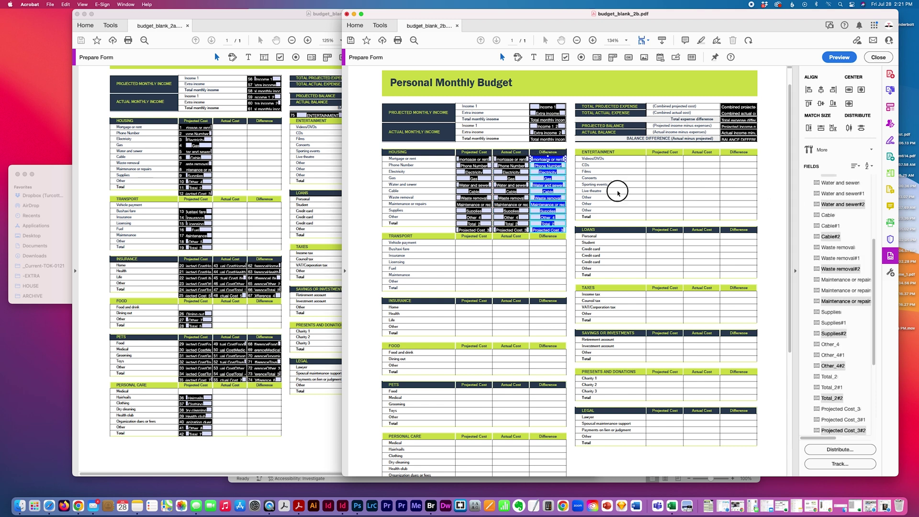
left_click(617, 190)
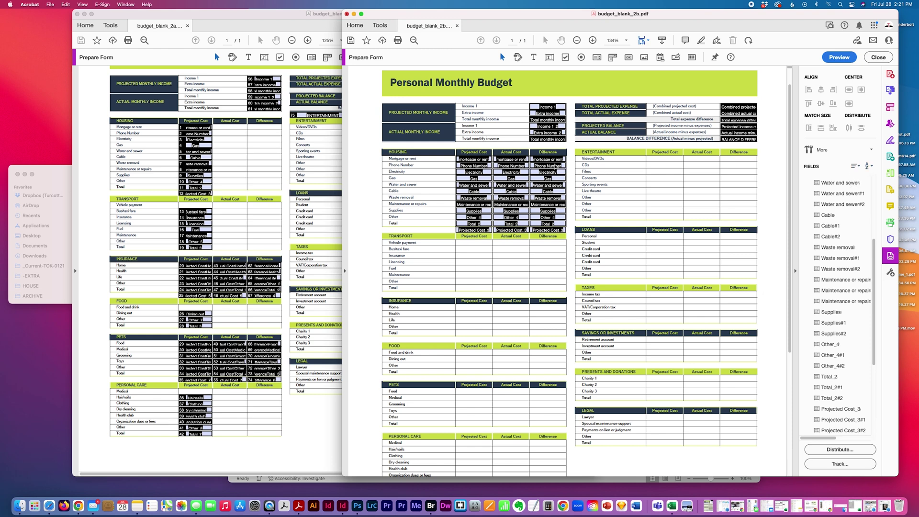
Show tab numbers on the form fields of budget_blank_2b
left_click(856, 167)
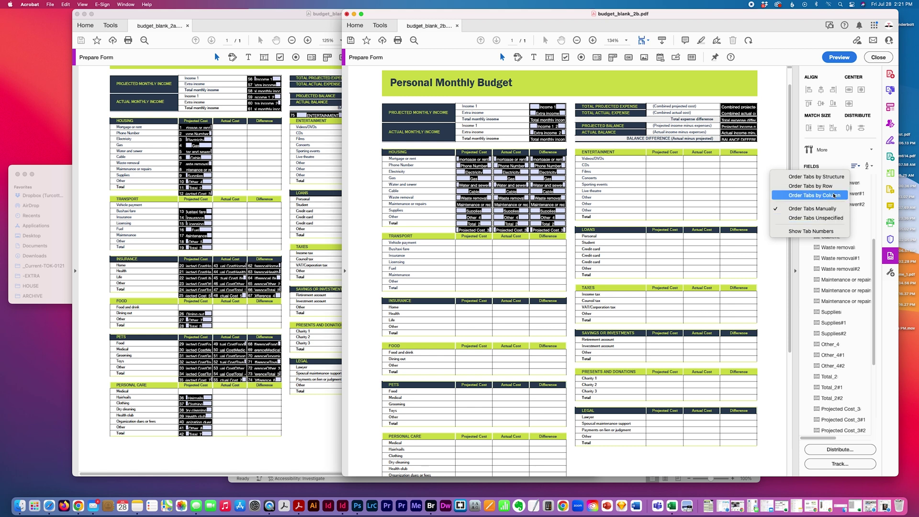
left_click(867, 204)
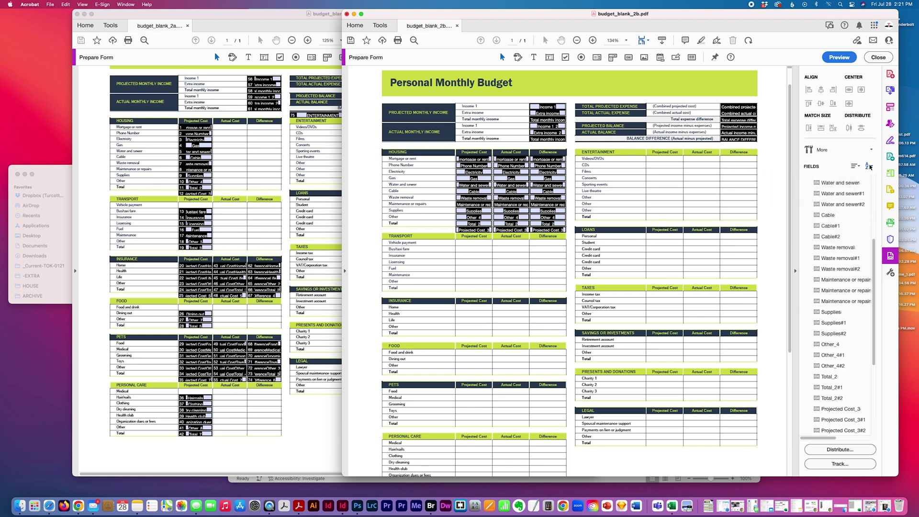
left_click(870, 167)
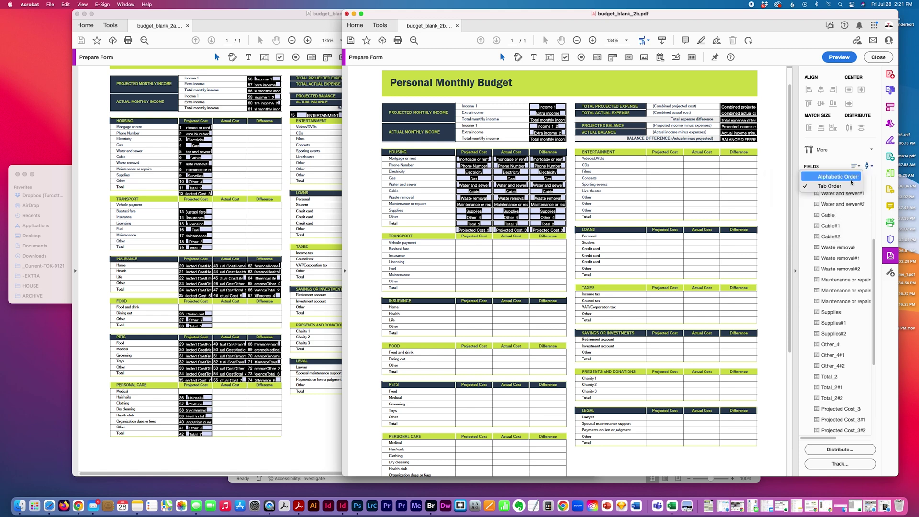
left_click(851, 182)
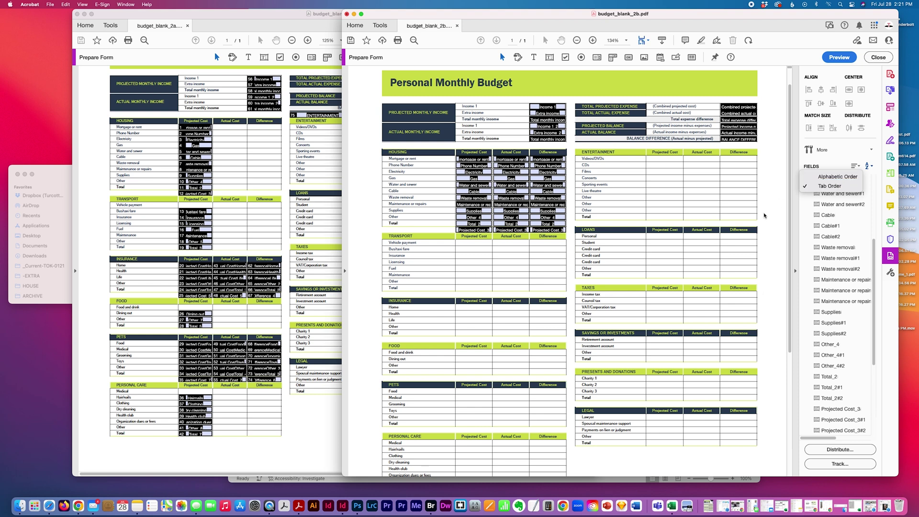
left_click(856, 167)
left_click(829, 232)
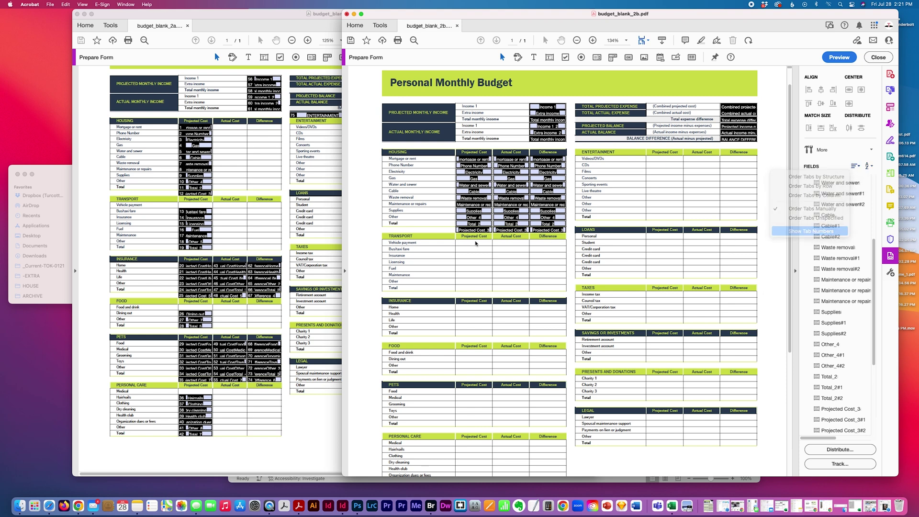
left_click(441, 190)
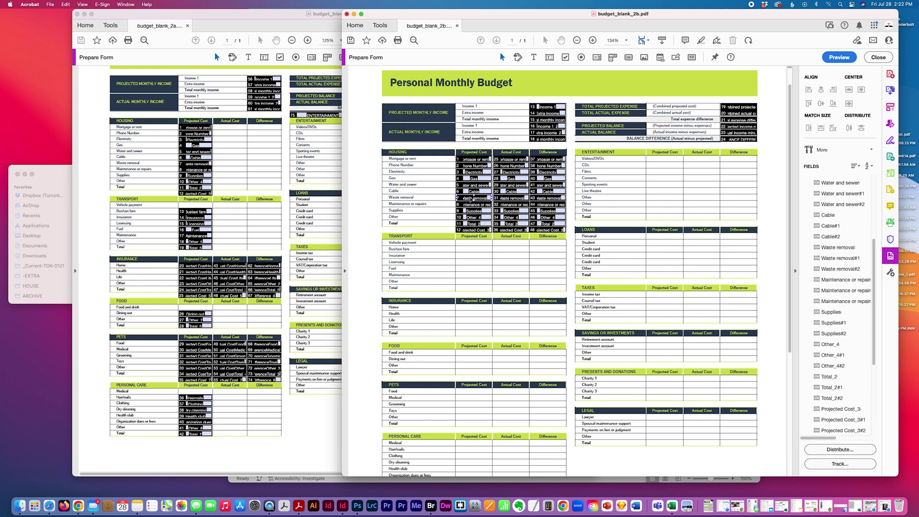
left_click_drag(573, 14, 518, 16)
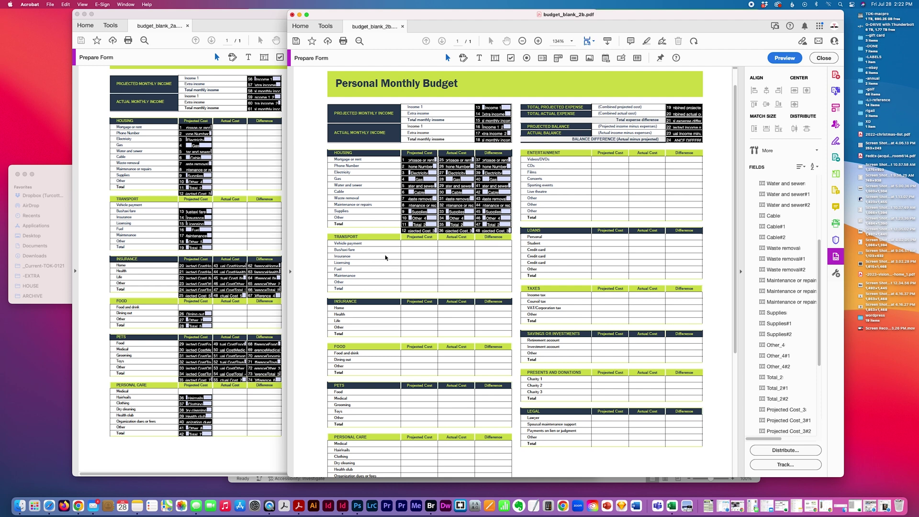
Delete the three stray Projected Cost_3 fields below the Housing totals
left_click(415, 220)
left_click(420, 231)
left_click(455, 231, "shift")
left_click(498, 231, "shift")
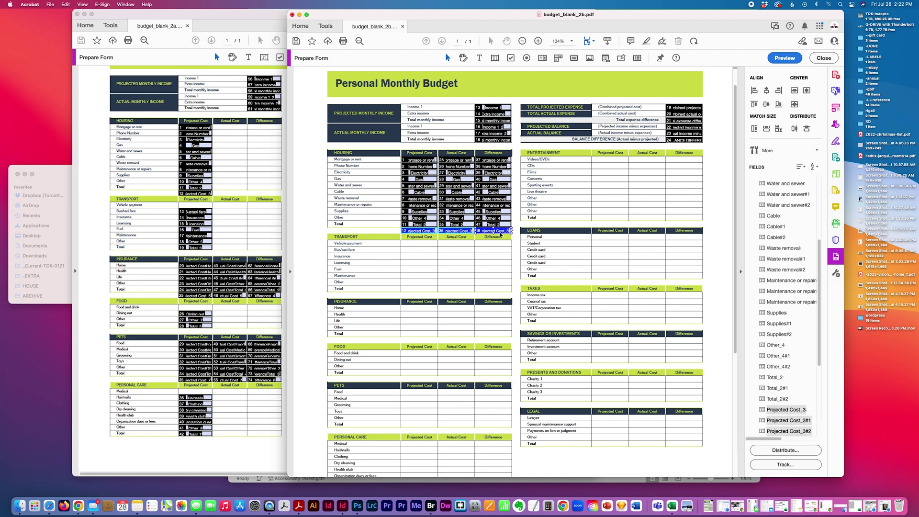
key("Delete")
Copy the Transport projected-cost fields from budget_blank_2a and paste them into budget_blank_2b
left_click(245, 239)
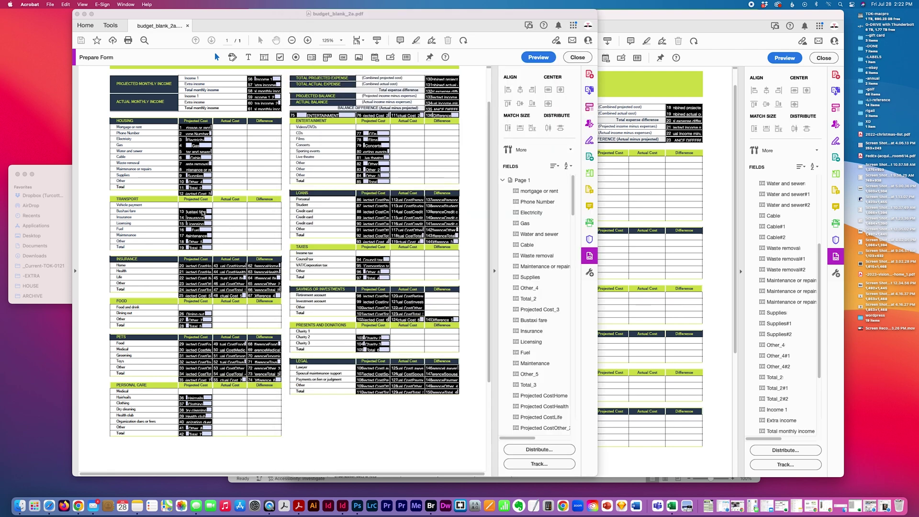
left_click_drag(167, 206, 219, 258)
left_click(639, 297)
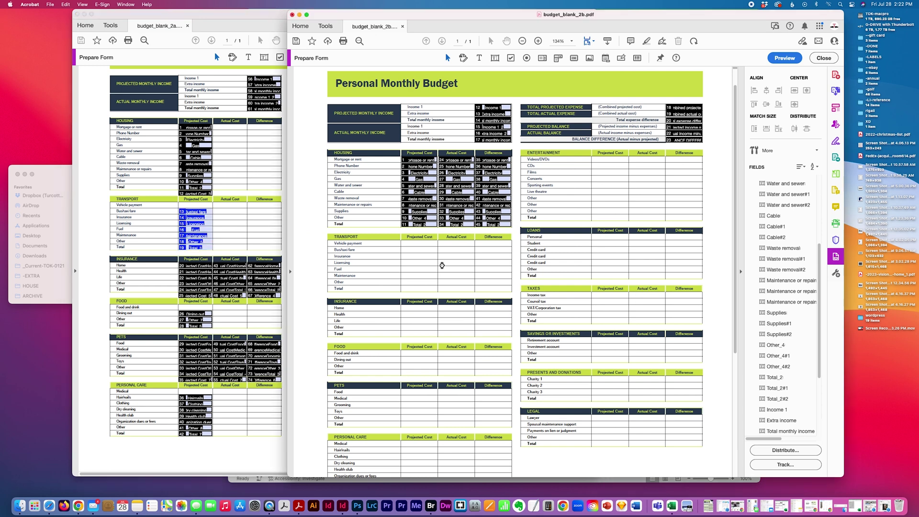
key("ctrl+v")
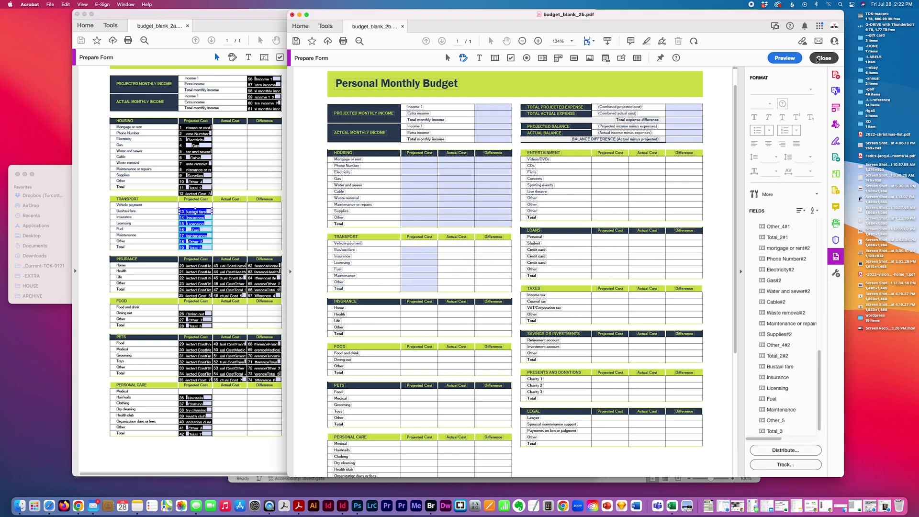
left_click(818, 58)
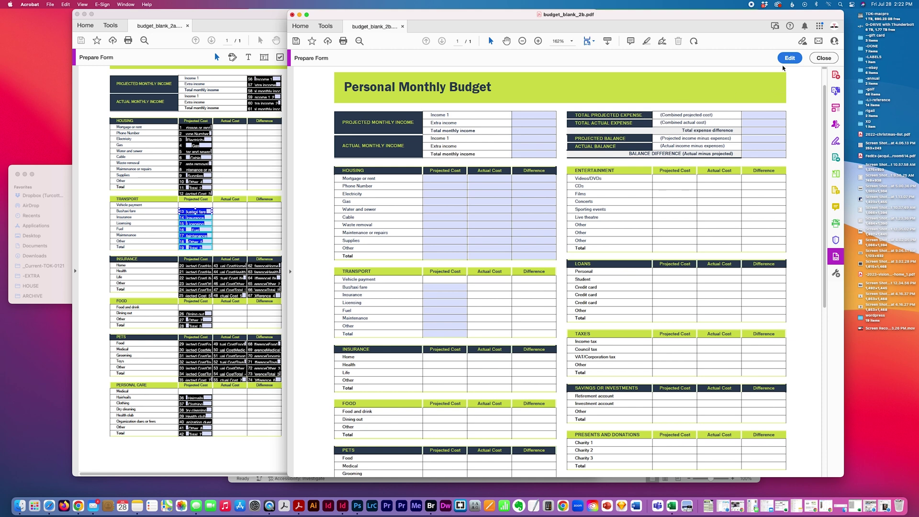
left_click(790, 58)
Duplicate the Bustaxi fare field into the Vehicle payment row, renamed 'Vehicle payment'
left_click(410, 251)
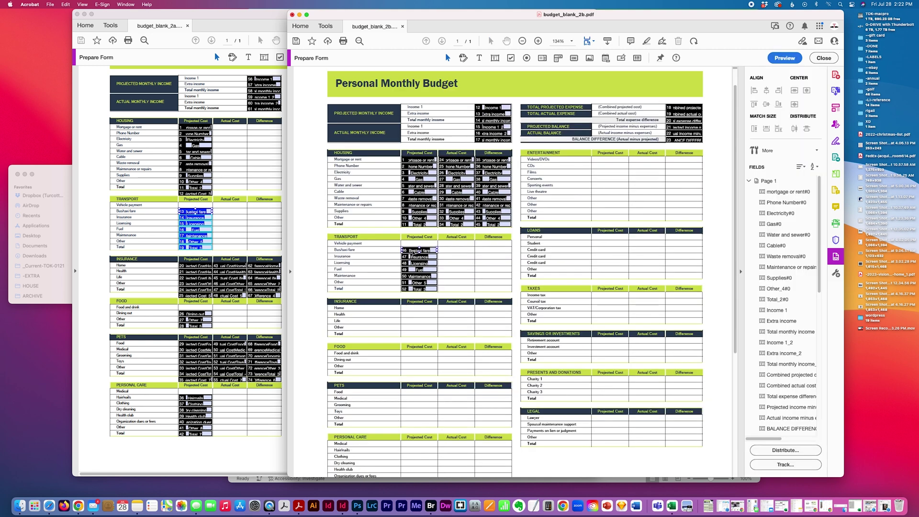
left_click(409, 248)
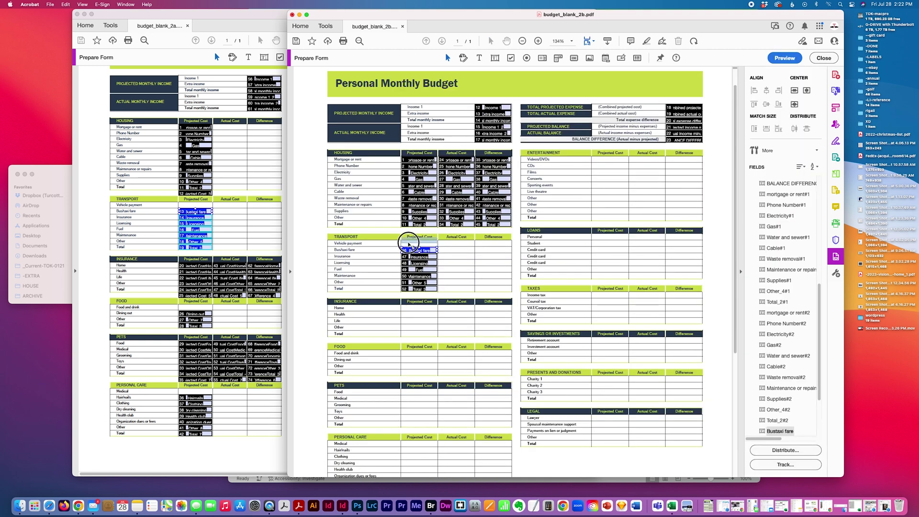
left_click_drag(408, 246, 409, 244)
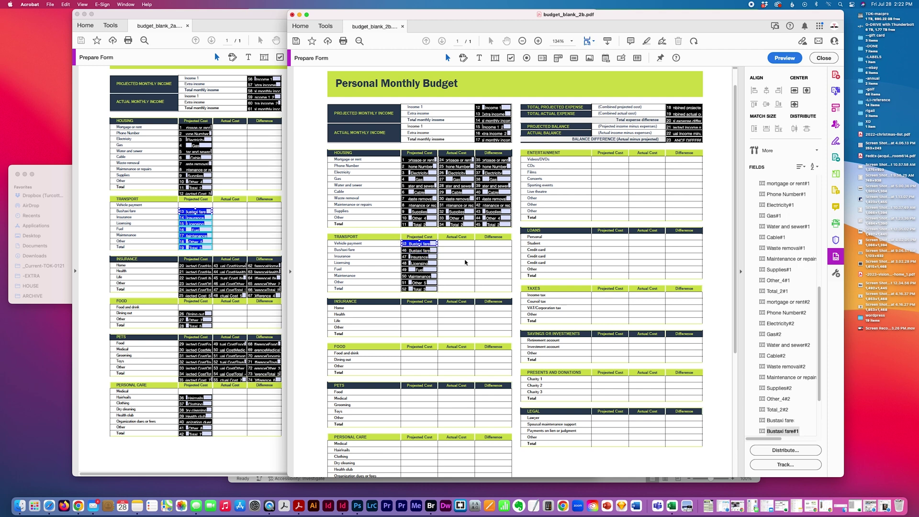
left_click(779, 431)
type("Vehicle payment")
key("Tab")
Move the Vehicle payment field above Bustaxi fare in the field order
scroll(813, 377, "down", 3)
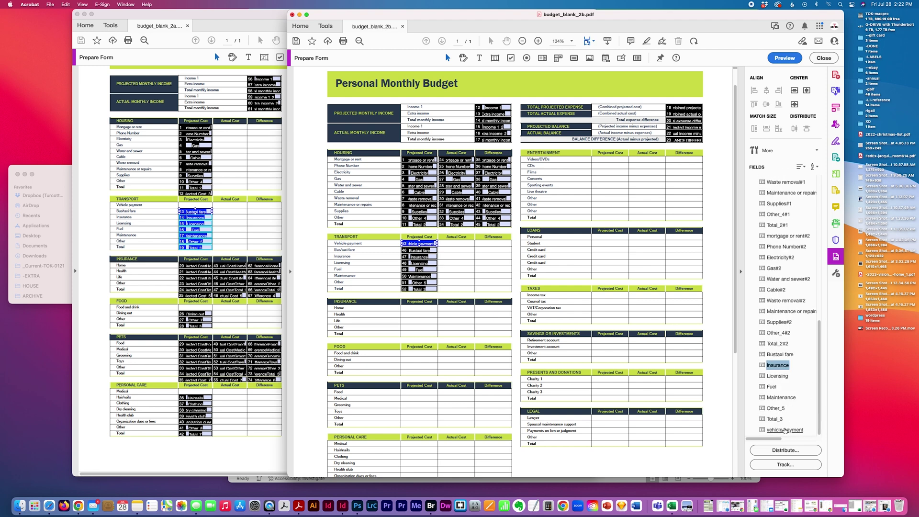
left_click(762, 430)
left_click(762, 430)
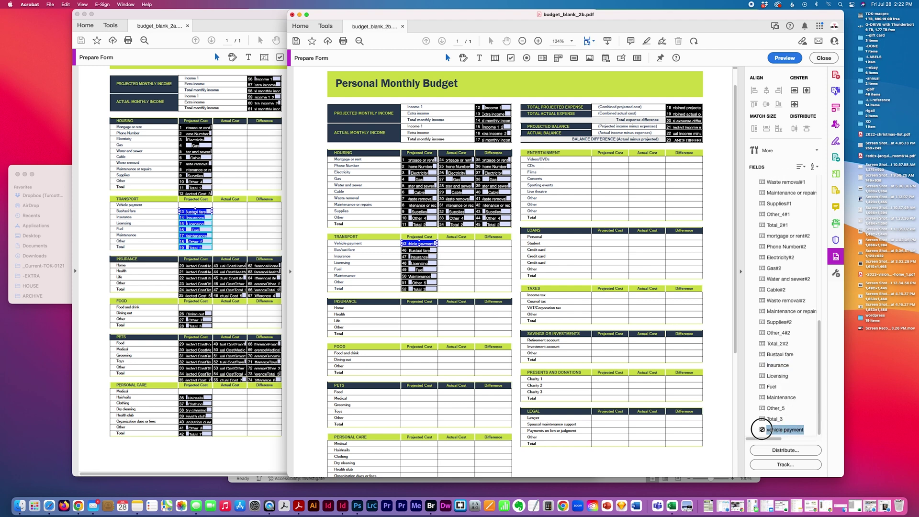
left_click_drag(762, 430, 761, 350)
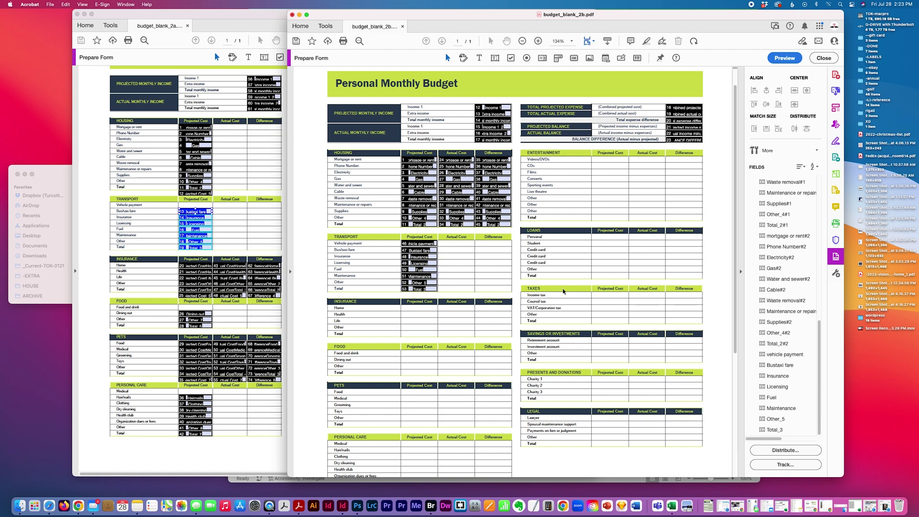
scroll(589, 274, "down", 2)
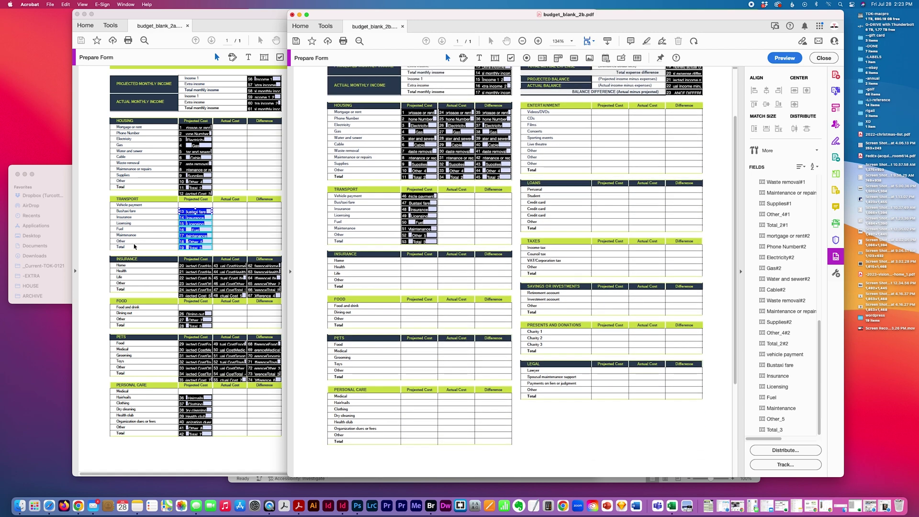
Deselect the Transport fields in budget_blank_2a and return to budget_blank_2b
left_click(130, 241)
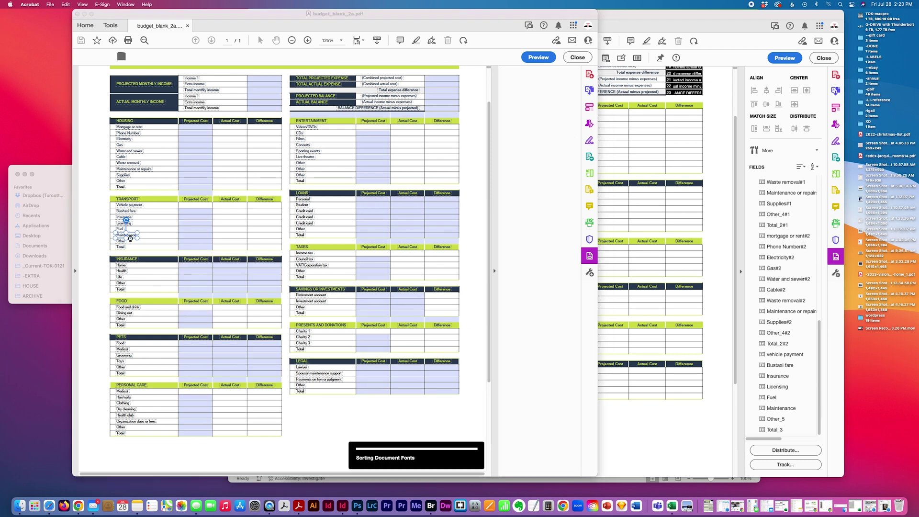
left_click(379, 427)
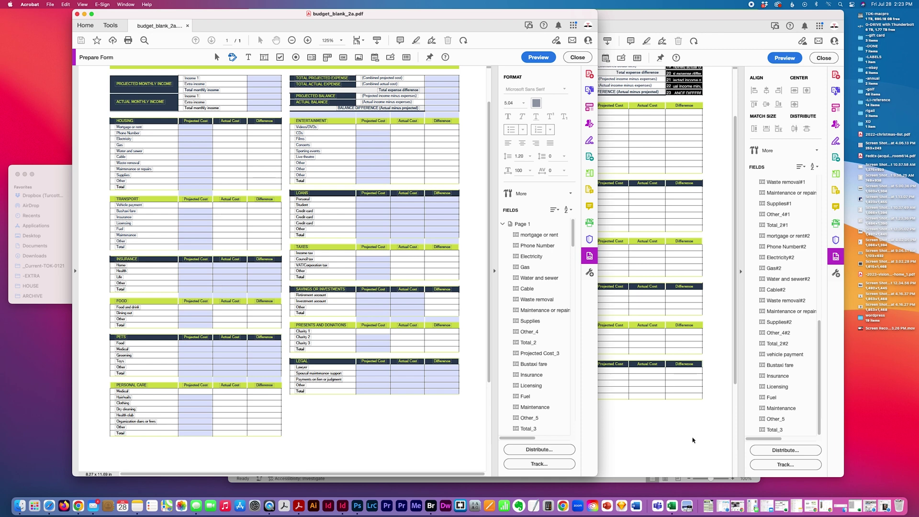
left_click(692, 440)
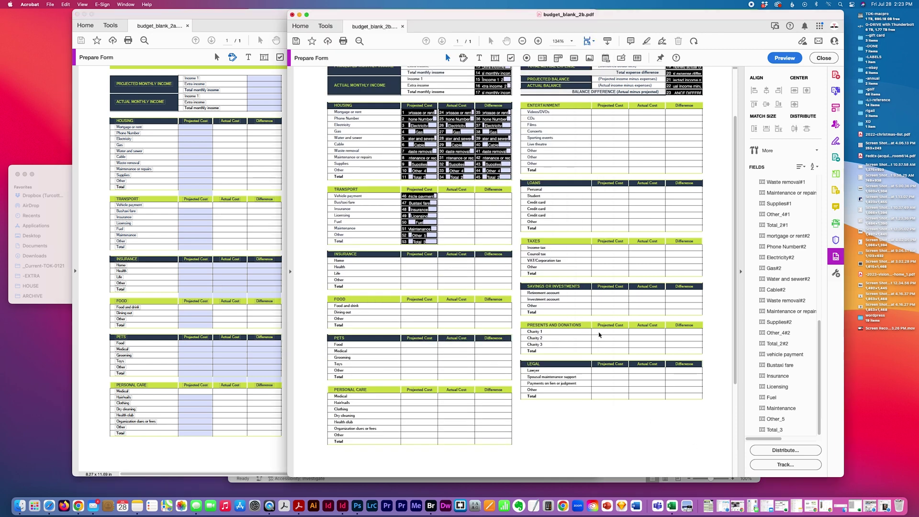
scroll(599, 335, "up", 3)
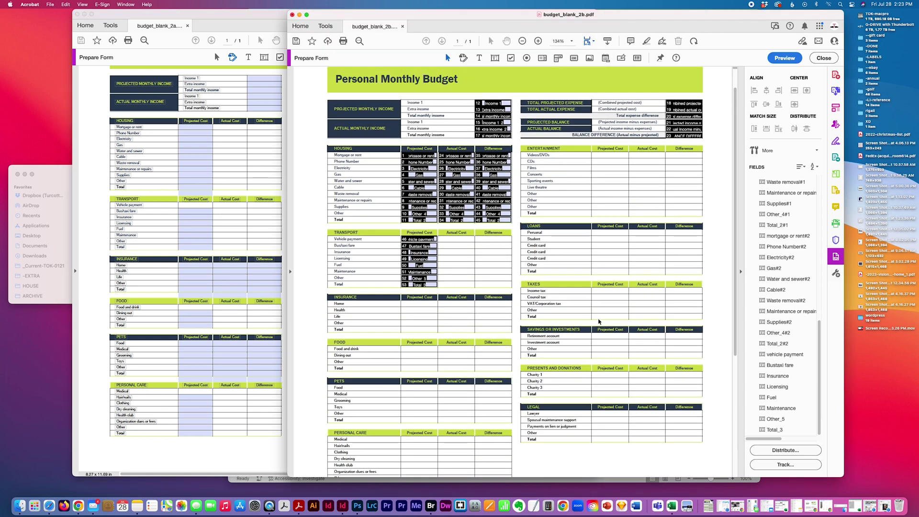
Copy the eight Transport Projected Cost fields into the Transport Actual Cost column
left_click(429, 155)
left_click(493, 167)
left_click_drag(394, 232, 443, 303)
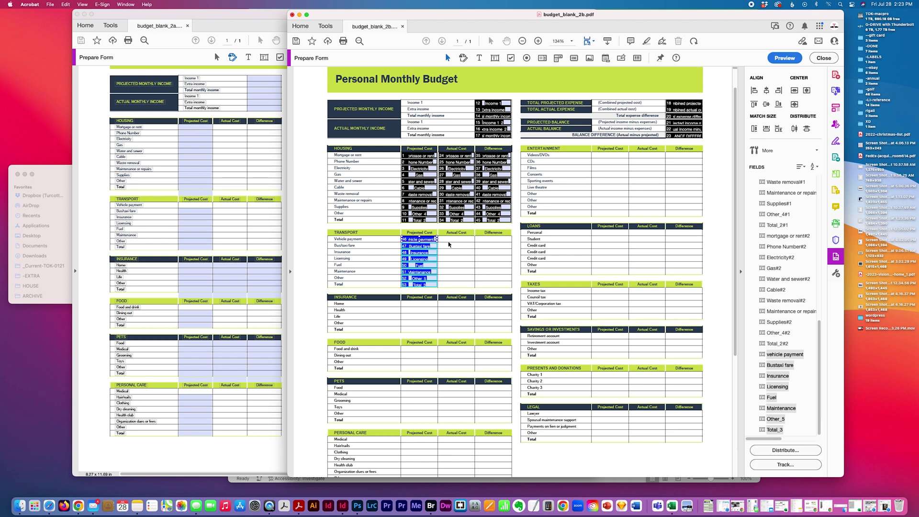
left_click_drag(424, 240, 463, 242)
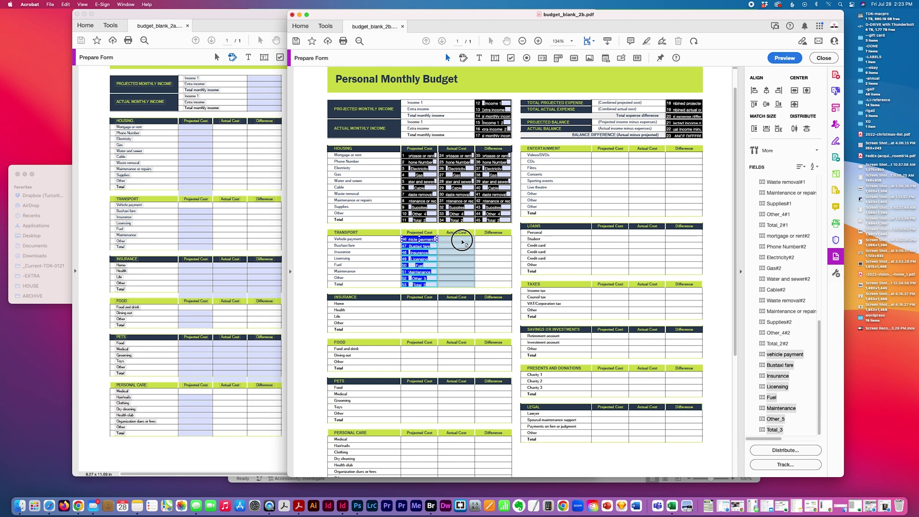
left_click_drag(463, 242, 462, 241)
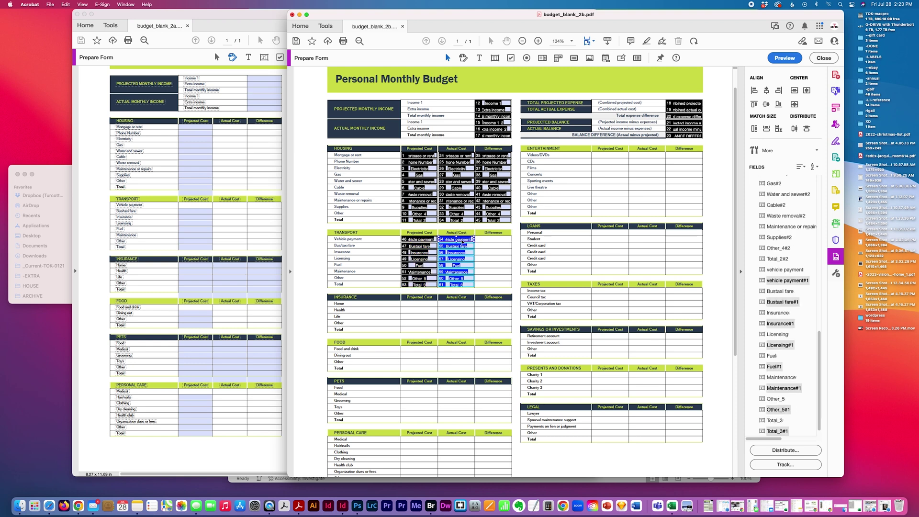
scroll(672, 319, "down", 3)
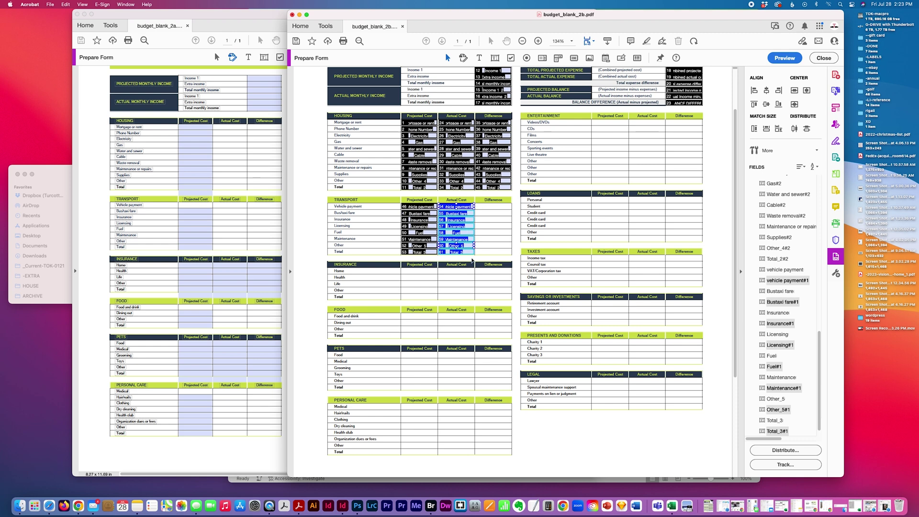
left_click(560, 235)
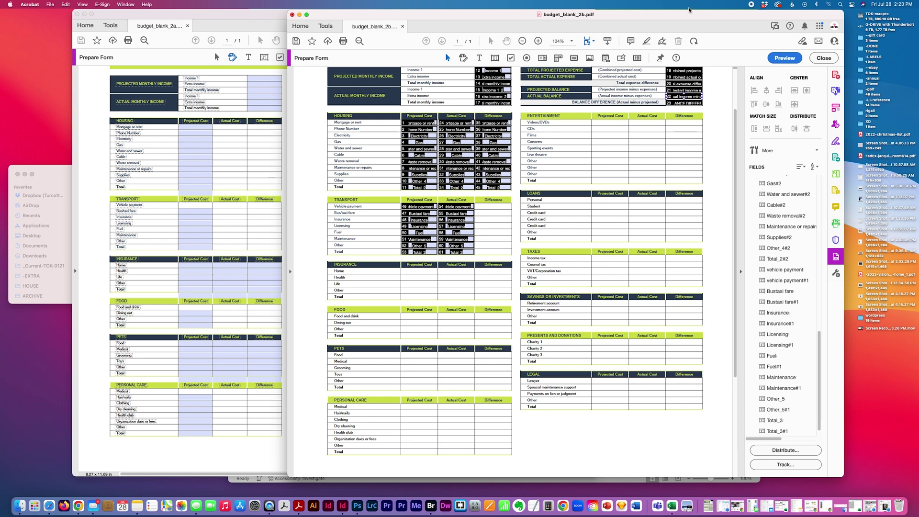
left_click_drag(689, 11, 615, 9)
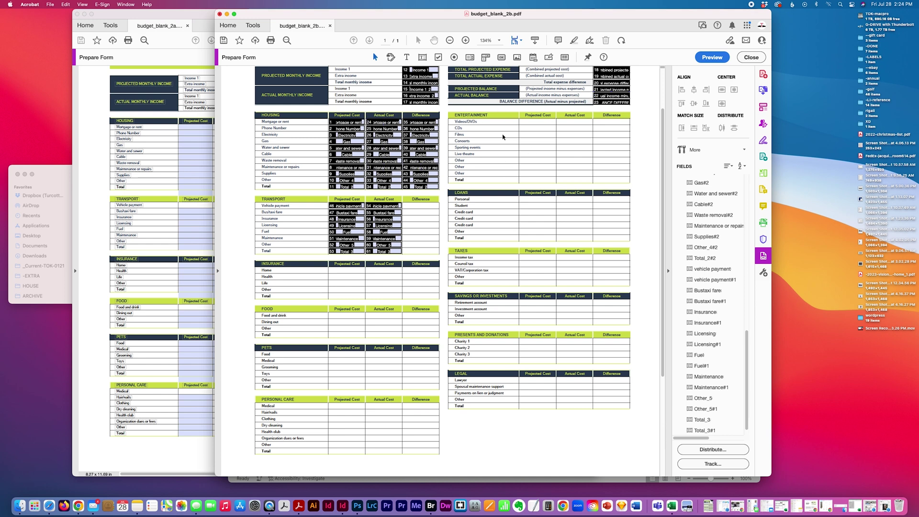
key("Tab")
left_click_drag(368, 19, 455, 19)
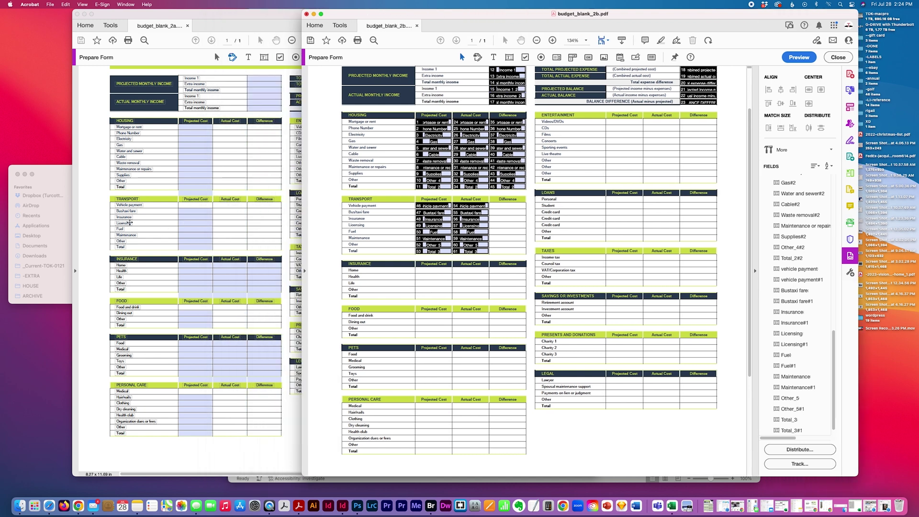
left_click(130, 223)
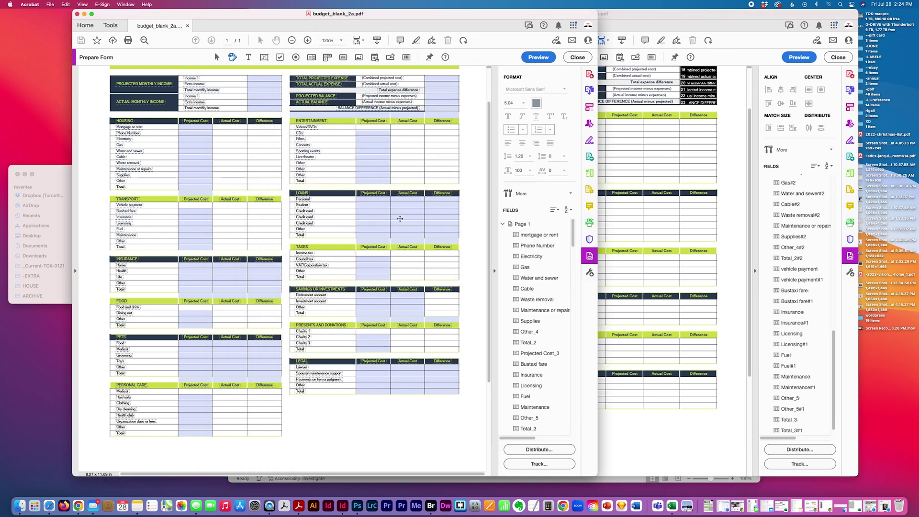
left_click_drag(596, 474, 493, 464)
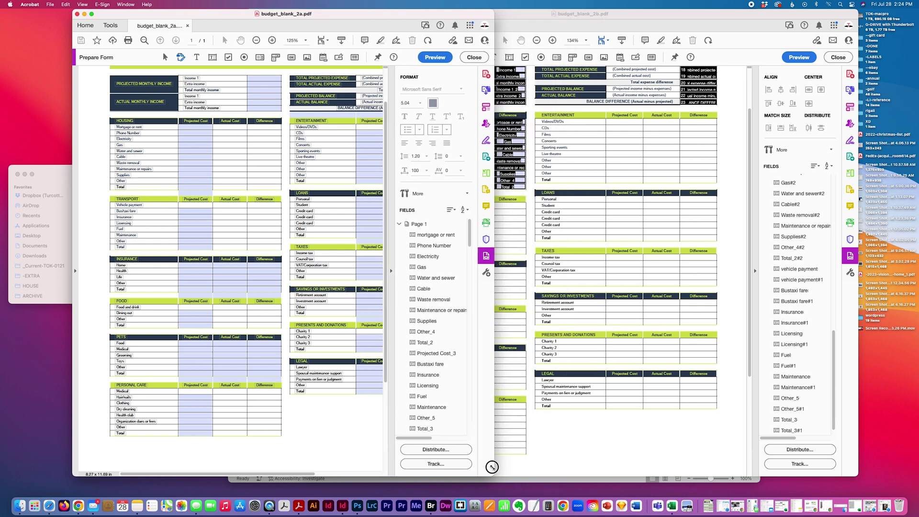
left_click(590, 421)
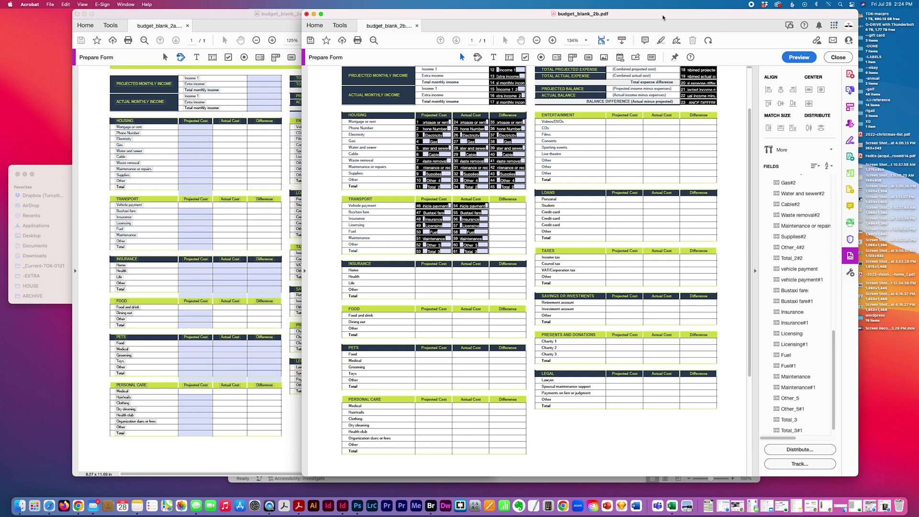
left_click_drag(665, 14, 645, 13)
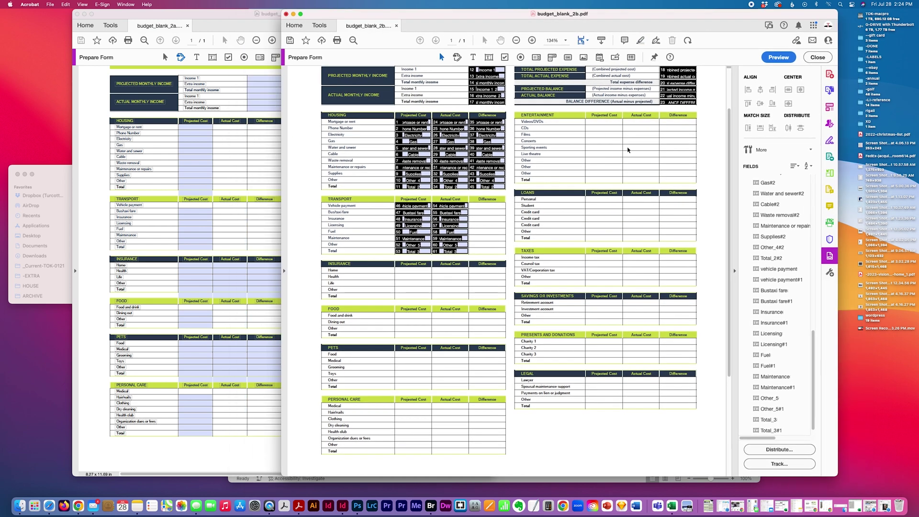